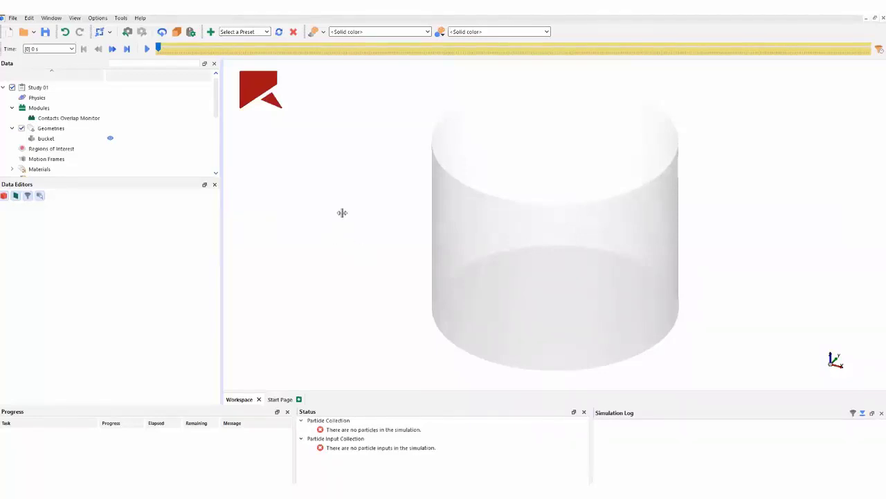
- Set the physics gravity to 0 in the Y-direction and -9.81 m/s2 in the Z-direction
{"action": "mouse_move", "coordinate": [350, 206]}
{"action": "left_mouse_down"}
{"action": "mouse_move", "coordinate": [335, 224]}
{"action": "mouse_move", "coordinate": [356, 220]}
{"action": "mouse_move", "coordinate": [354, 229]}
{"action": "mouse_move", "coordinate": [354, 219]}
{"action": "left_mouse_up"}
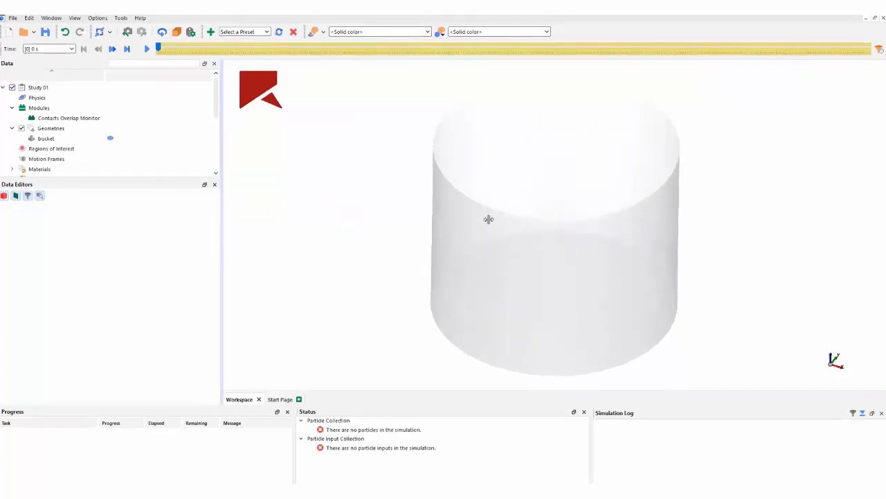
{"action": "left_click", "coordinate": [38, 98]}
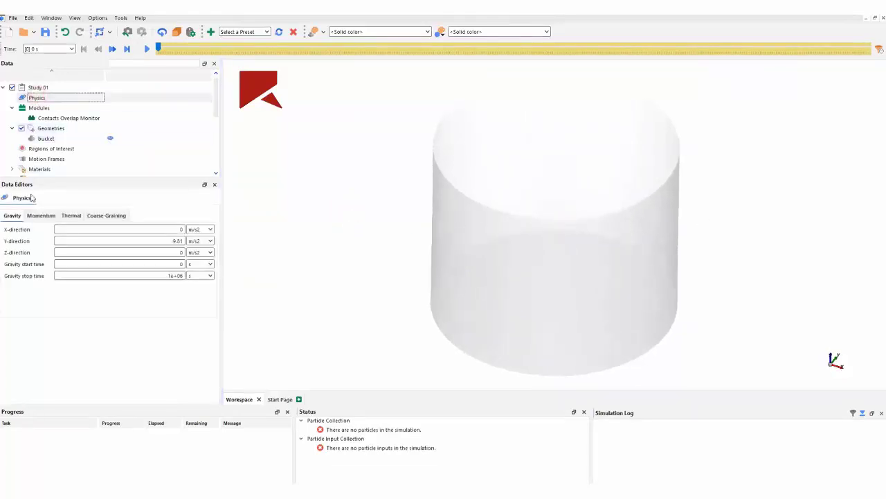
{"action": "left_click_drag", "start_coordinate": [802, 313], "coordinate": [692, 333]}
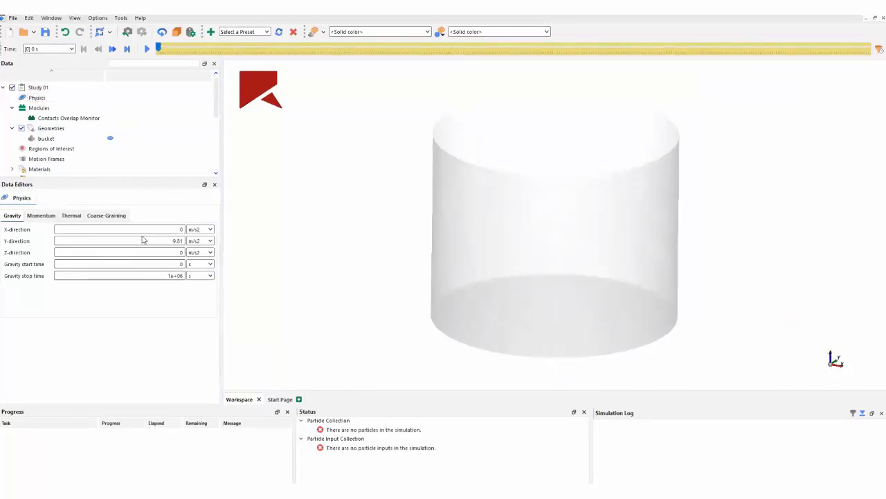
{"action": "left_click_drag", "start_coordinate": [167, 240], "coordinate": [201, 243]}
{"action": "type", "text": "0"}
{"action": "key", "text": "Tab"}
{"action": "type", "text": "-9.81"}
{"action": "left_click", "coordinate": [113, 317]}
- Review the momentum, thermal and coarse-graining physics settings
{"action": "left_click", "coordinate": [41, 216]}
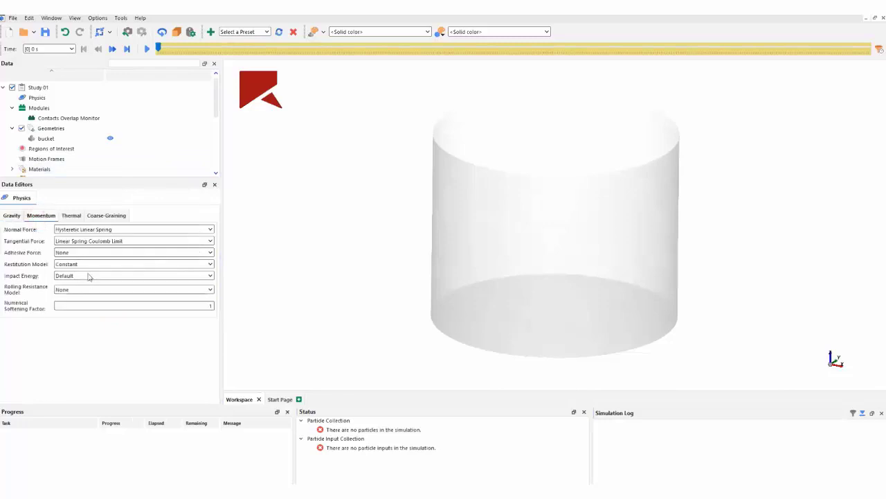
{"action": "left_click", "coordinate": [78, 216]}
{"action": "left_click", "coordinate": [101, 216]}
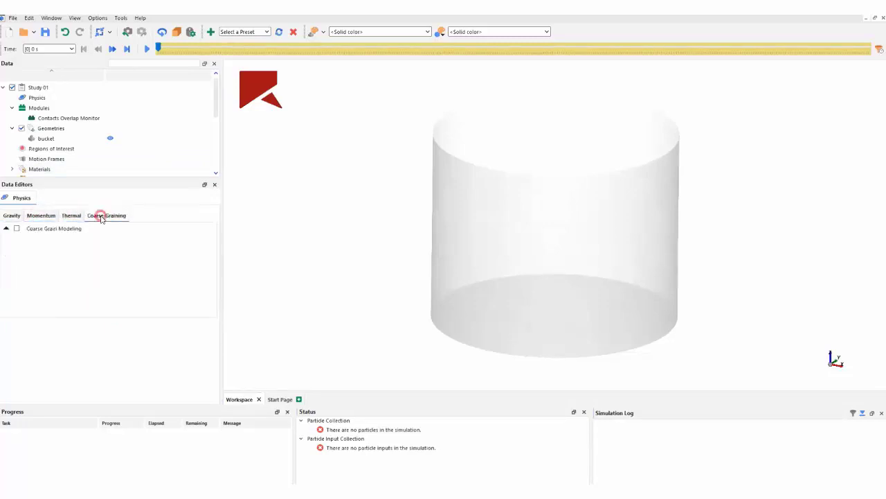
{"action": "left_click", "coordinate": [16, 229]}
- Import piece.stl as a new geometry using metres as the import unit
{"action": "left_click", "coordinate": [48, 129]}
{"action": "right_click", "coordinate": [61, 130]}
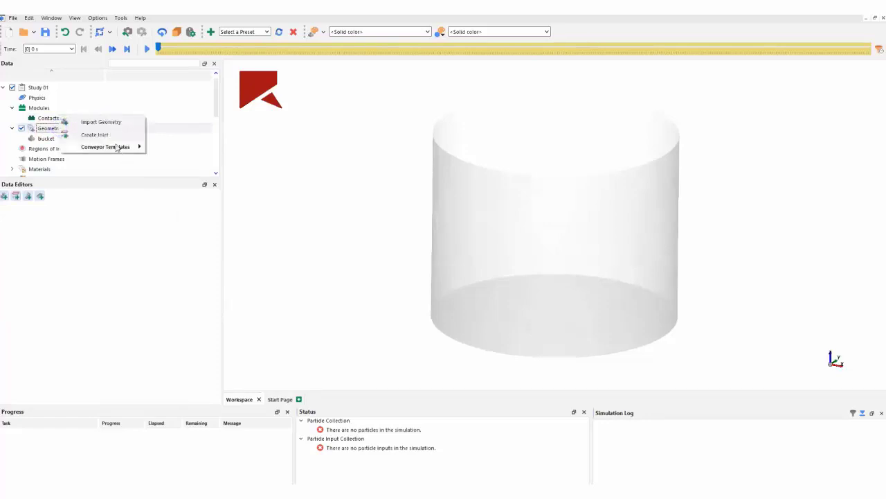
{"action": "left_click", "coordinate": [104, 123]}
{"action": "left_click", "coordinate": [148, 80]}
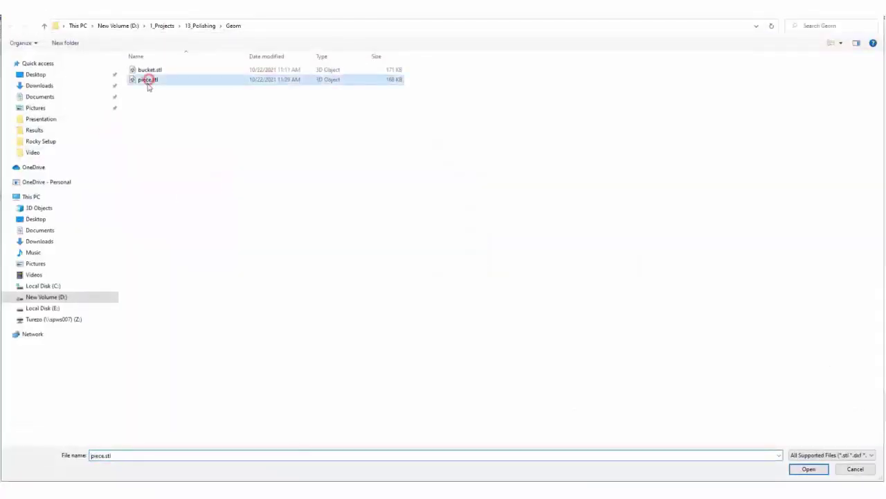
{"action": "double_click", "coordinate": [148, 81]}
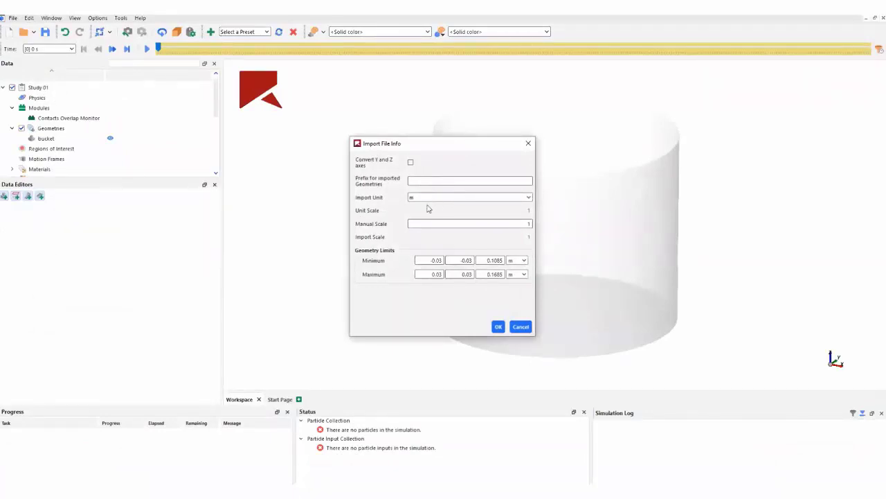
{"action": "left_click", "coordinate": [498, 327]}
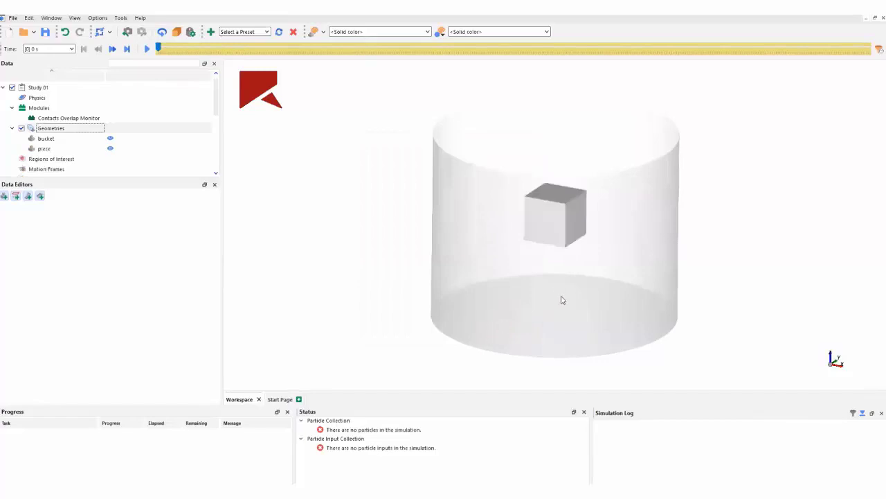
- Display the mesh edges of the piece geometry and open its geometry settings
{"action": "left_click_drag", "start_coordinate": [562, 300], "coordinate": [416, 277]}
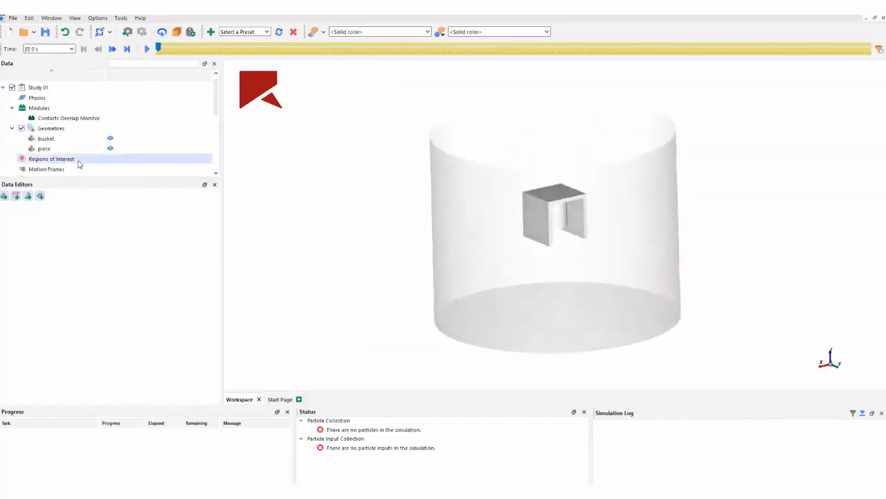
{"action": "left_click", "coordinate": [52, 148]}
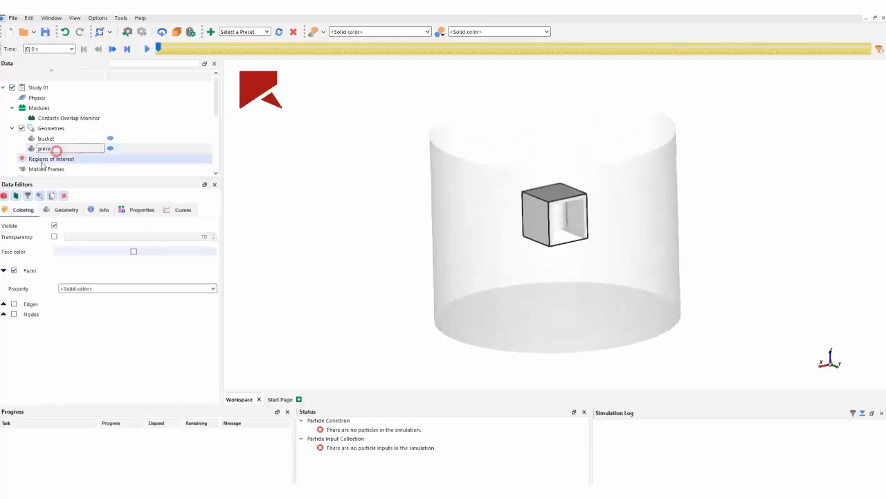
{"action": "left_click", "coordinate": [14, 304]}
{"action": "scroll", "coordinate": [568, 272], "scroll_direction": "up", "scroll_amount": 3}
{"action": "scroll", "coordinate": [568, 275], "scroll_direction": "up", "scroll_amount": 2}
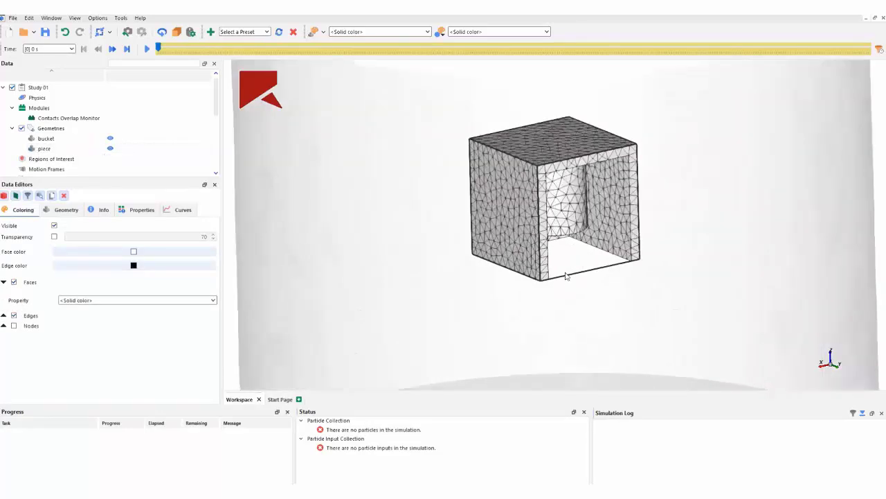
{"action": "left_click", "coordinate": [553, 320]}
{"action": "scroll", "coordinate": [548, 339], "scroll_direction": "down", "scroll_amount": 3}
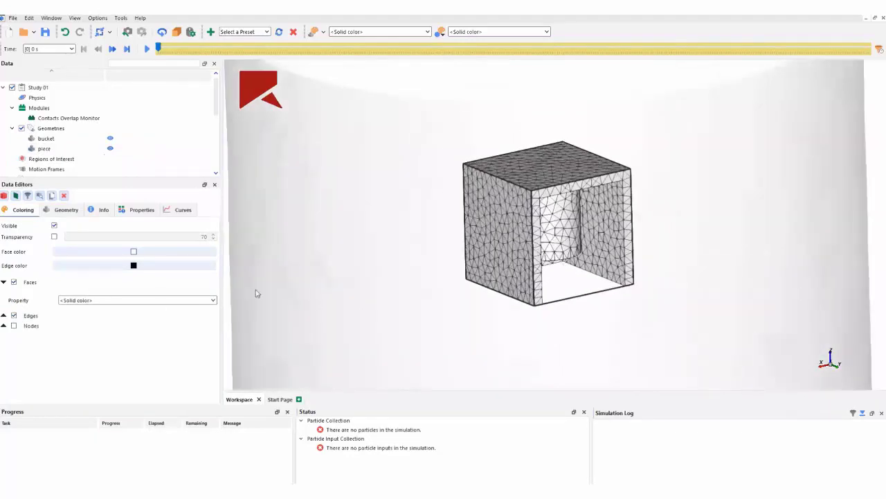
{"action": "left_click", "coordinate": [317, 301]}
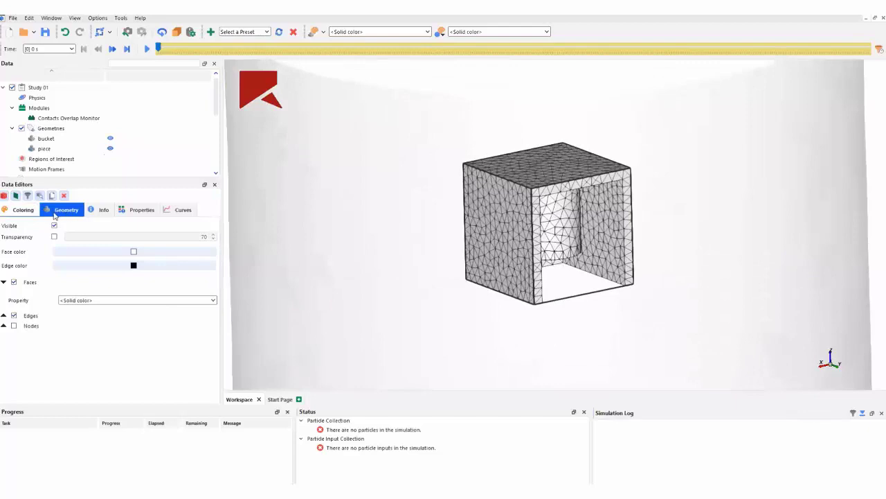
{"action": "left_click", "coordinate": [58, 212]}
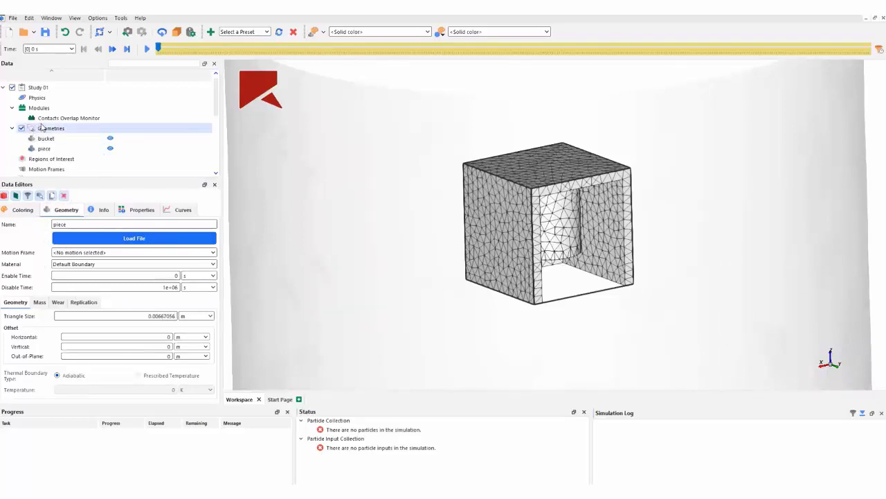
- Enable the Boundary Collision Statistics module and turn on its Intensities output
{"action": "left_click", "coordinate": [12, 129]}
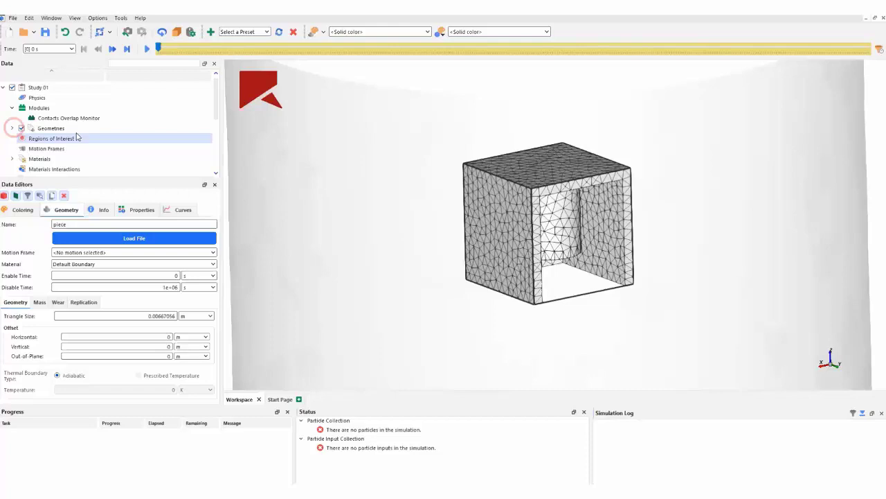
{"action": "left_click", "coordinate": [38, 107]}
{"action": "left_click", "coordinate": [6, 239]}
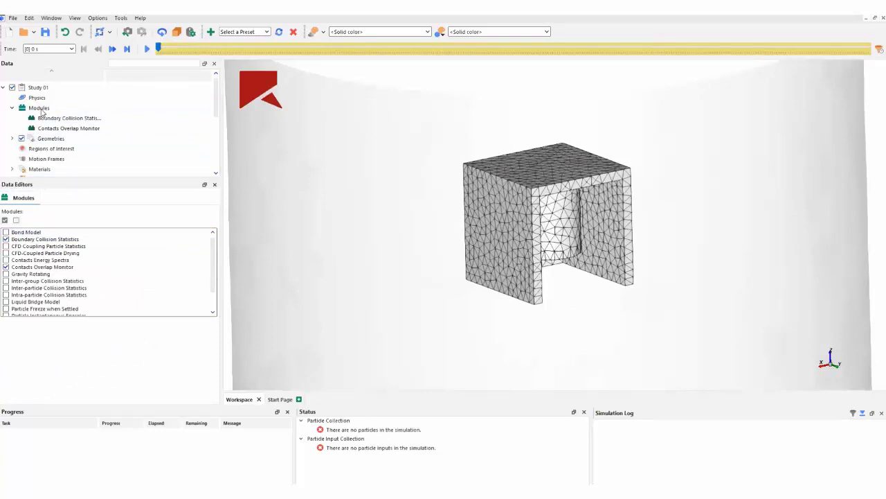
{"action": "left_click", "coordinate": [42, 117]}
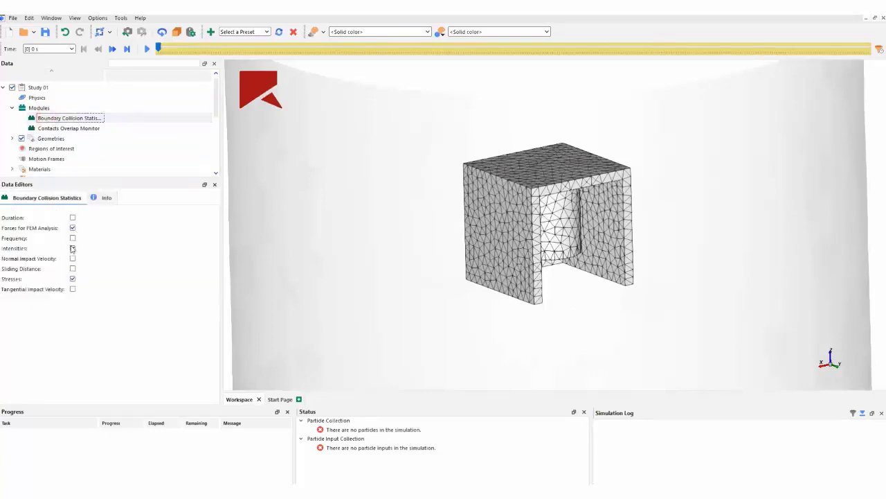
{"action": "left_click", "coordinate": [72, 248]}
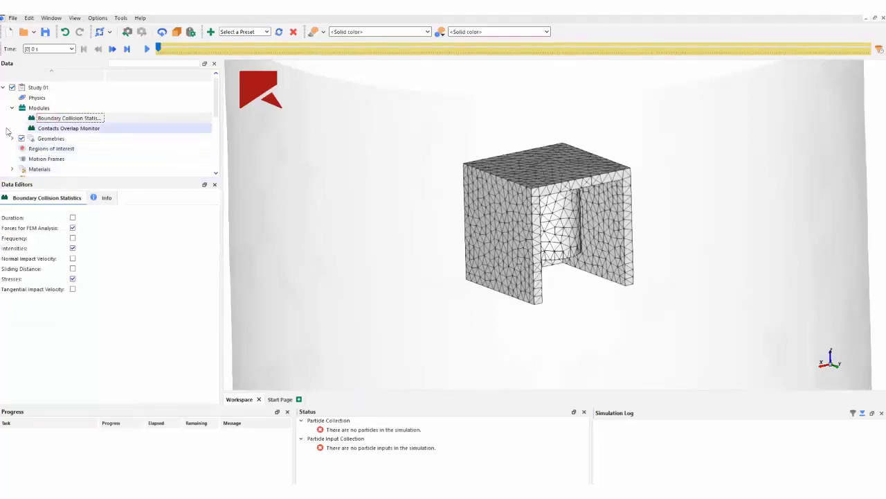
{"action": "left_click", "coordinate": [12, 108]}
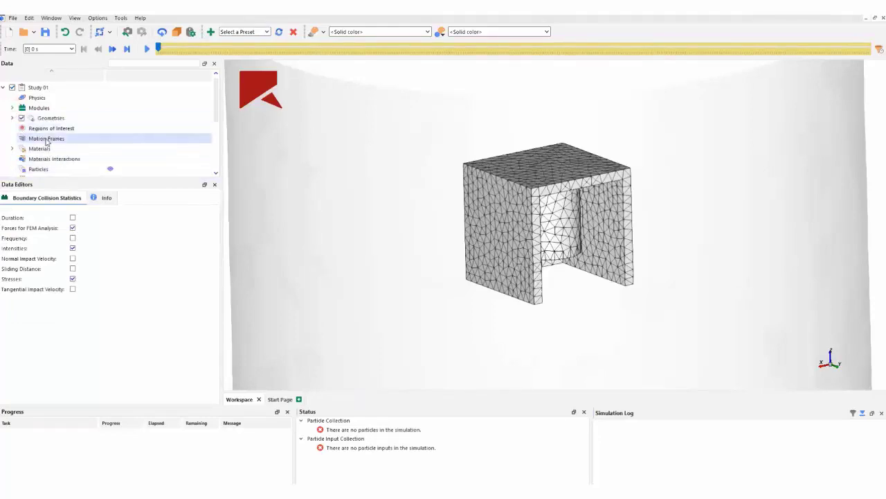
- Create a motion frame and name it "Piece motion"
{"action": "left_click", "coordinate": [46, 139]}
{"action": "right_click", "coordinate": [47, 141]}
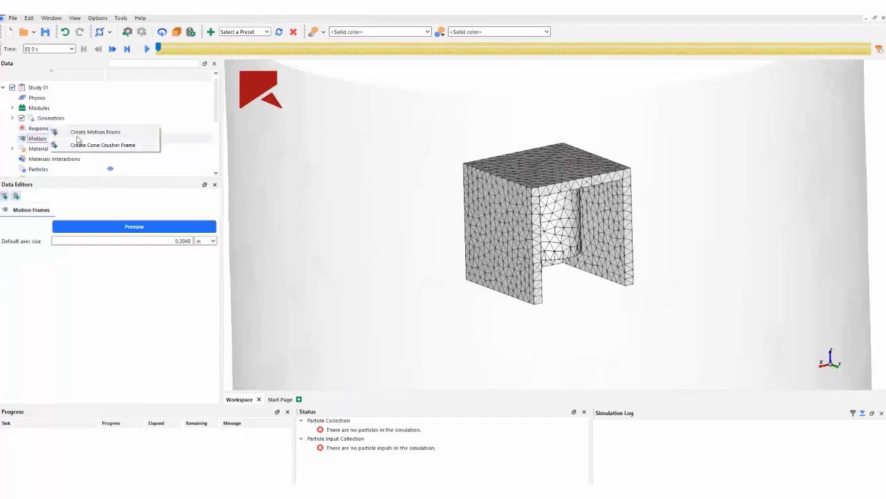
{"action": "left_click", "coordinate": [78, 135]}
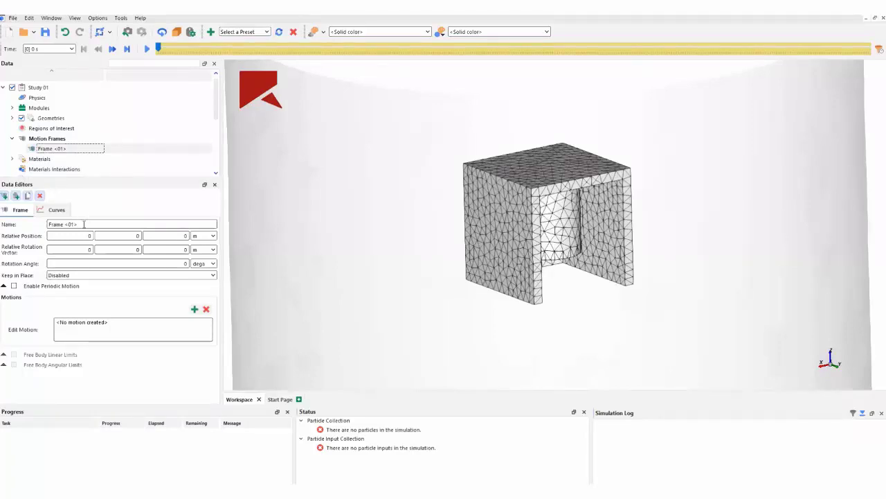
{"action": "left_click_drag", "start_coordinate": [83, 225], "coordinate": [41, 226]}
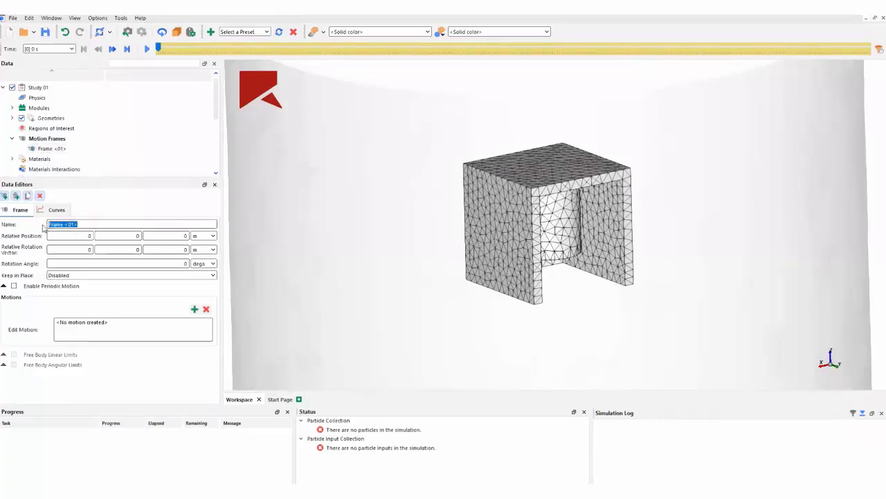
{"action": "type", "text": "Piece motion"}
{"action": "key", "text": "Return"}
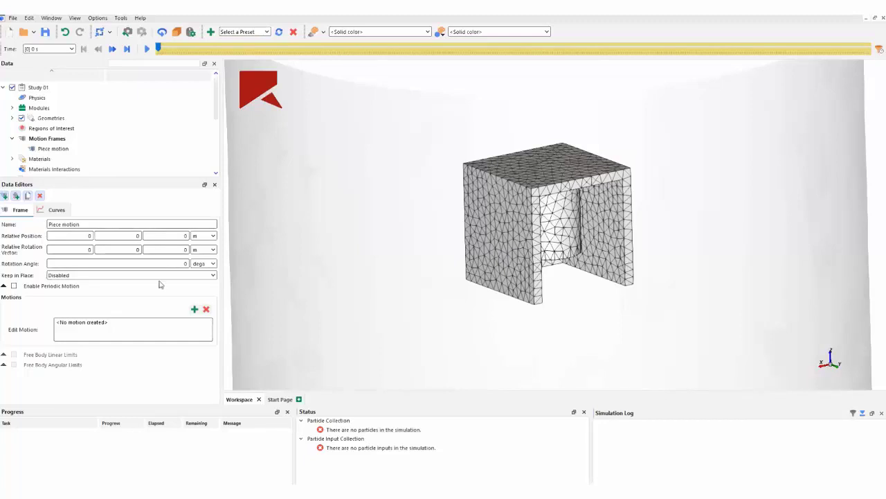
- Add a motion to the Piece motion frame and set its type to Rotation
{"action": "left_click", "coordinate": [195, 309]}
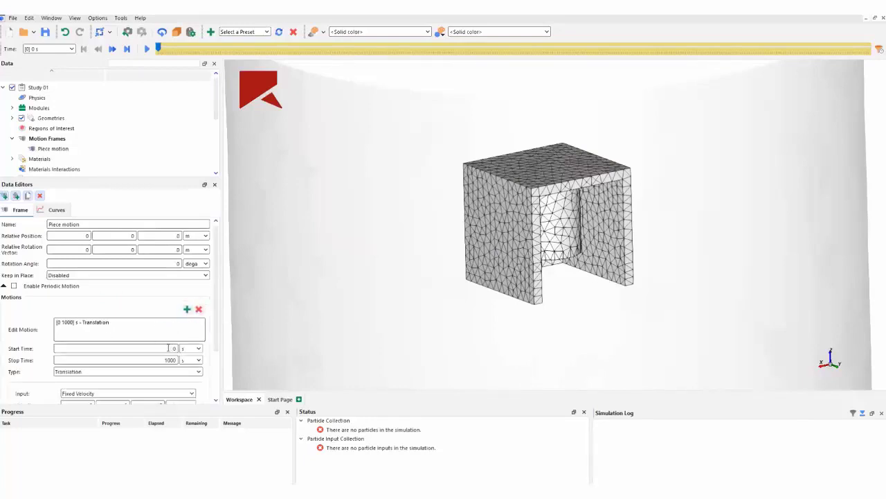
{"action": "left_click", "coordinate": [125, 370]}
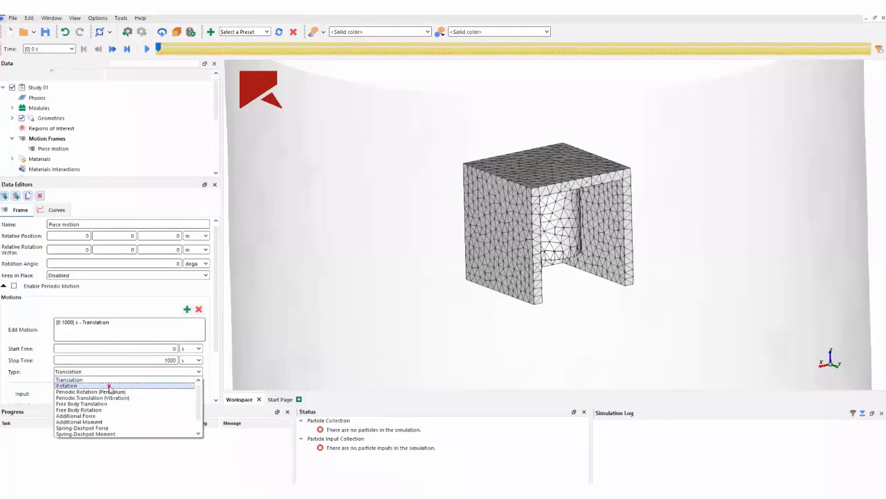
{"action": "left_click", "coordinate": [114, 382]}
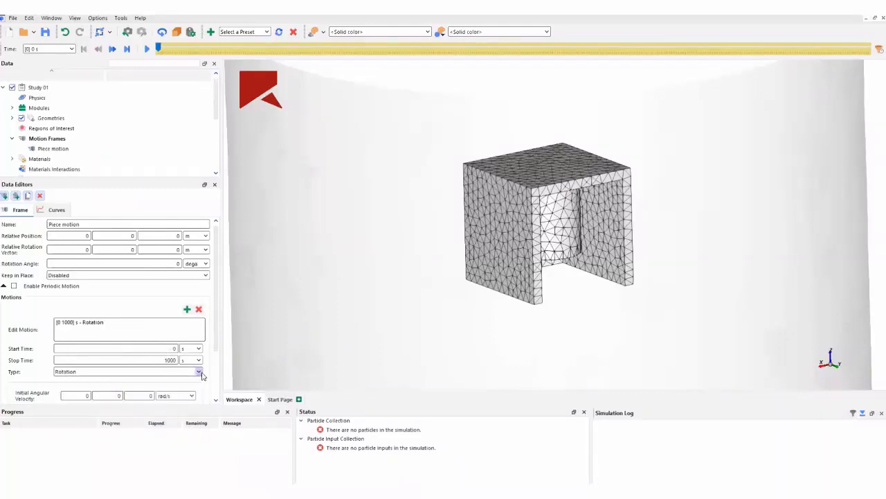
{"action": "scroll", "coordinate": [198, 374], "scroll_direction": "down", "scroll_amount": 1}
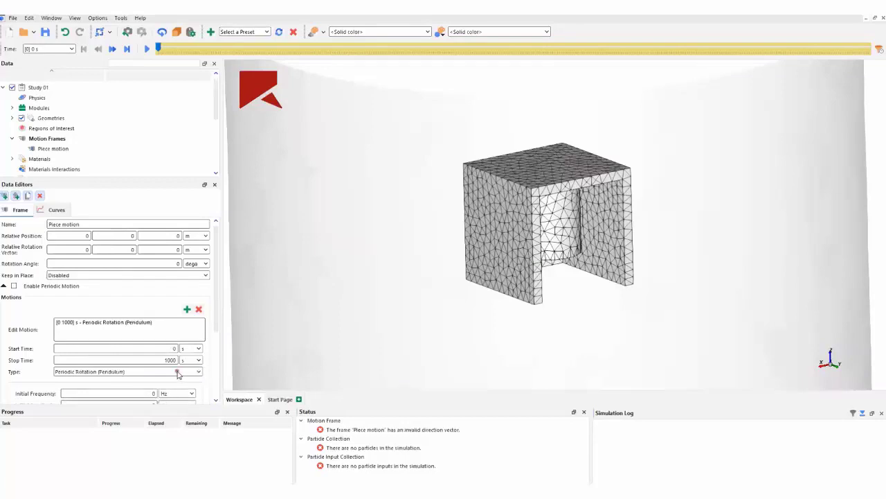
{"action": "left_click", "coordinate": [199, 372]}
{"action": "left_click", "coordinate": [104, 383]}
{"action": "scroll", "coordinate": [217, 322], "scroll_direction": "down", "scroll_amount": 3}
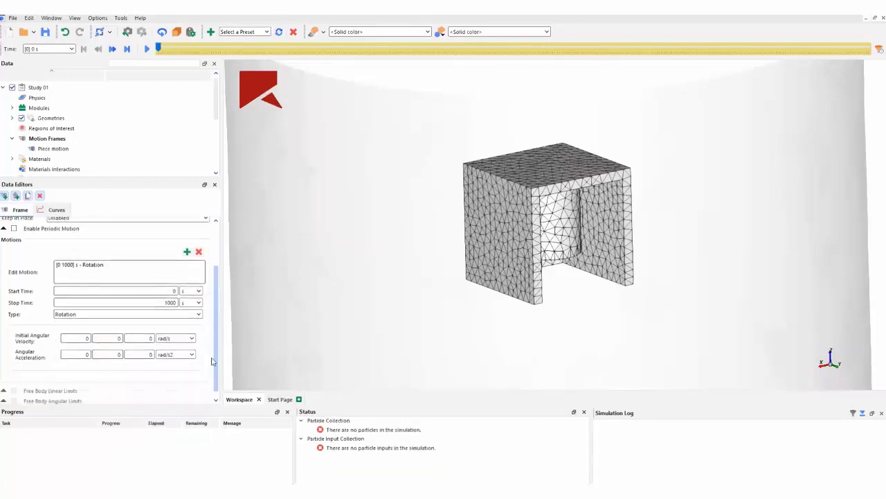
- Set the rotation's initial angular velocity about the Z axis to 6 rev/s
{"action": "left_click", "coordinate": [192, 338]}
{"action": "left_click", "coordinate": [180, 381]}
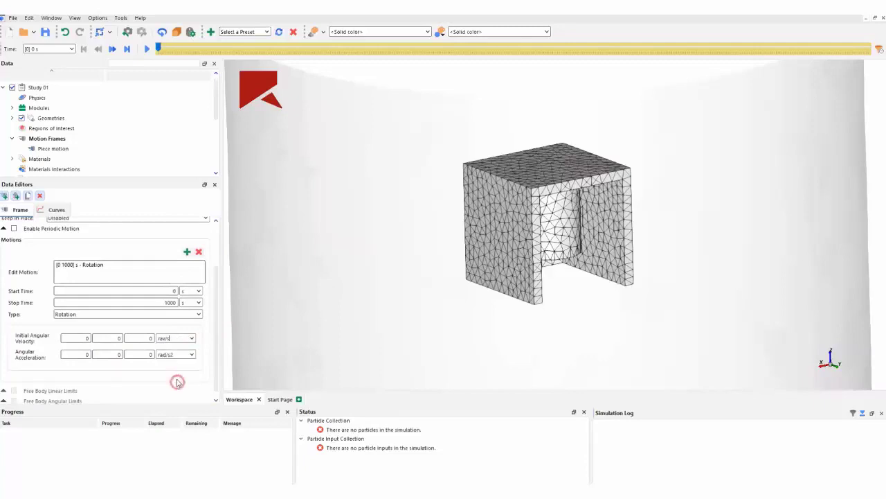
{"action": "double_click", "coordinate": [149, 338]}
{"action": "type", "text": "6"}
{"action": "scroll", "coordinate": [181, 337], "scroll_direction": "down", "scroll_amount": 1}
{"action": "left_click", "coordinate": [191, 337]}
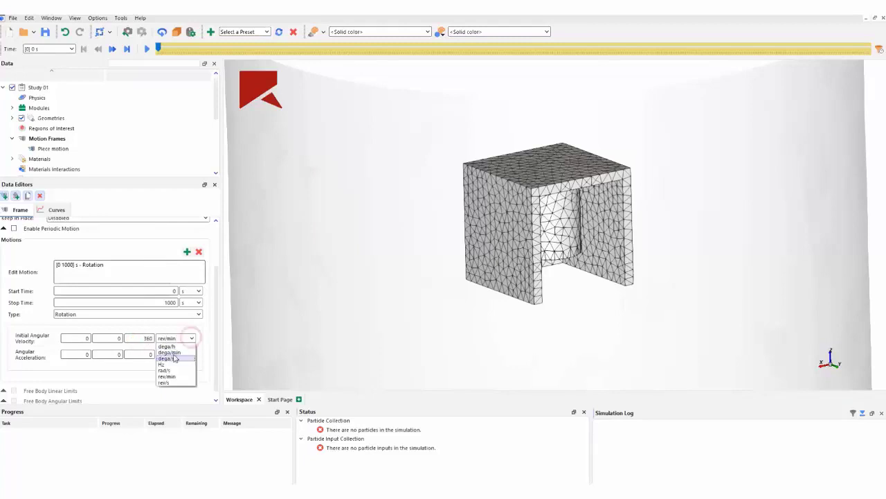
{"action": "left_click", "coordinate": [171, 382]}
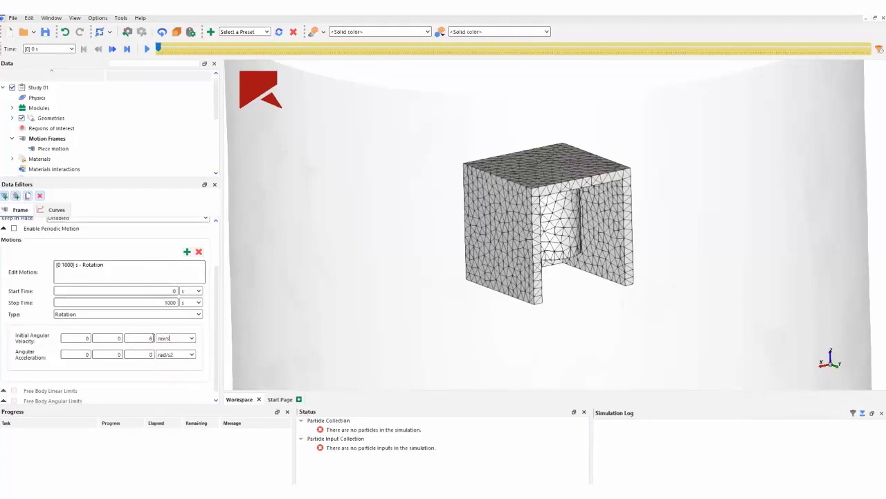
- Add a second motion to the Piece motion frame with type Periodic Translation (Vibration)
{"action": "left_click", "coordinate": [187, 251]}
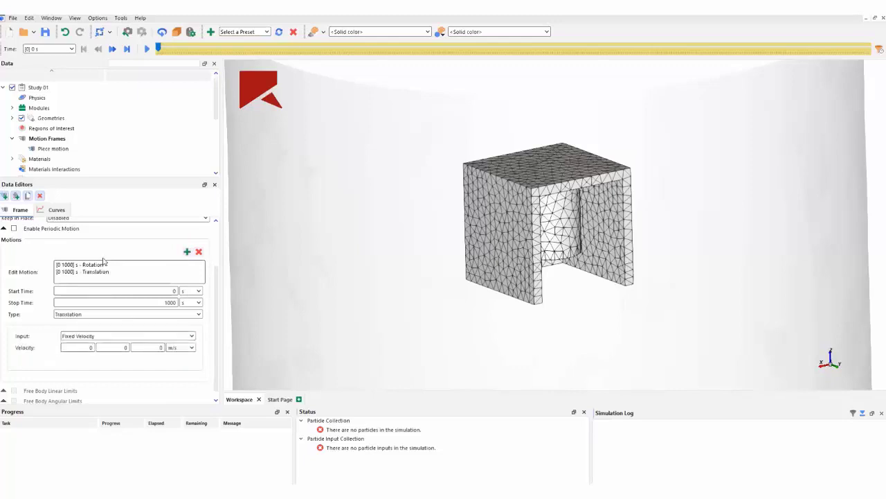
{"action": "left_click", "coordinate": [86, 314]}
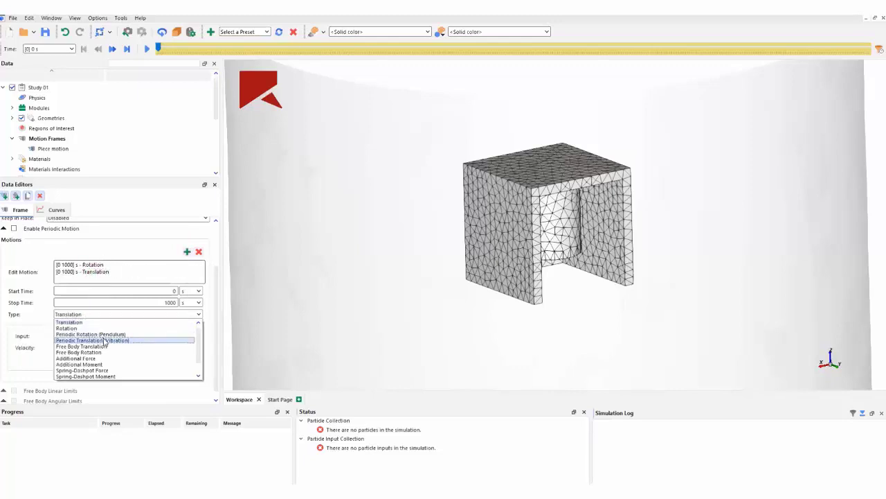
{"action": "left_click", "coordinate": [106, 340]}
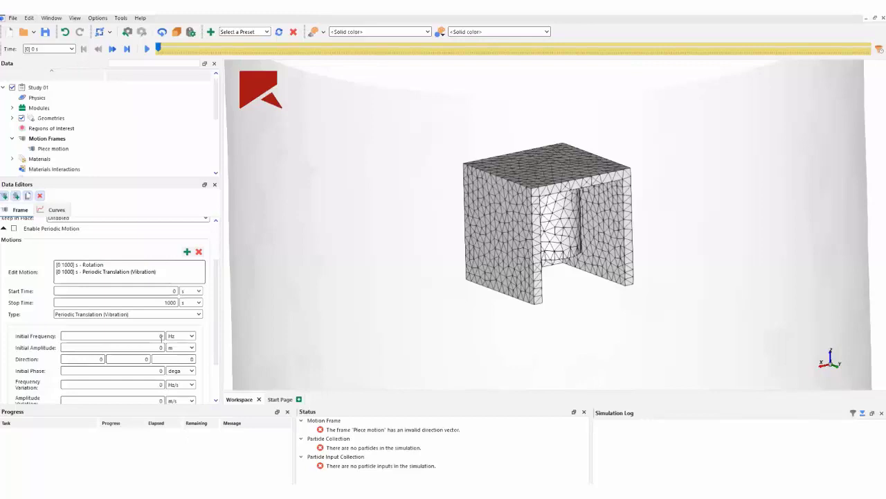
- Set the vibration's initial frequency to 9 Hz, its initial amplitude to 0.01 m and the Z component of its direction to 1
{"action": "double_click", "coordinate": [161, 336]}
{"action": "scroll", "coordinate": [216, 320], "scroll_direction": "down", "scroll_amount": 1}
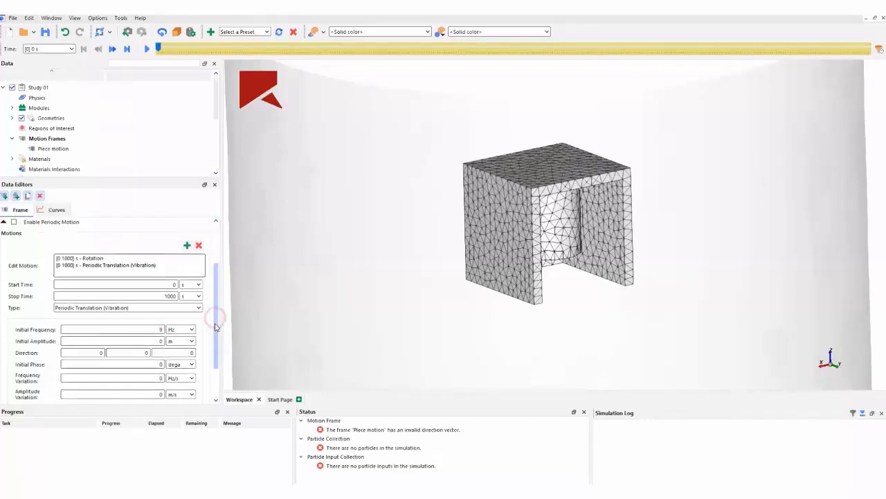
{"action": "double_click", "coordinate": [161, 319]}
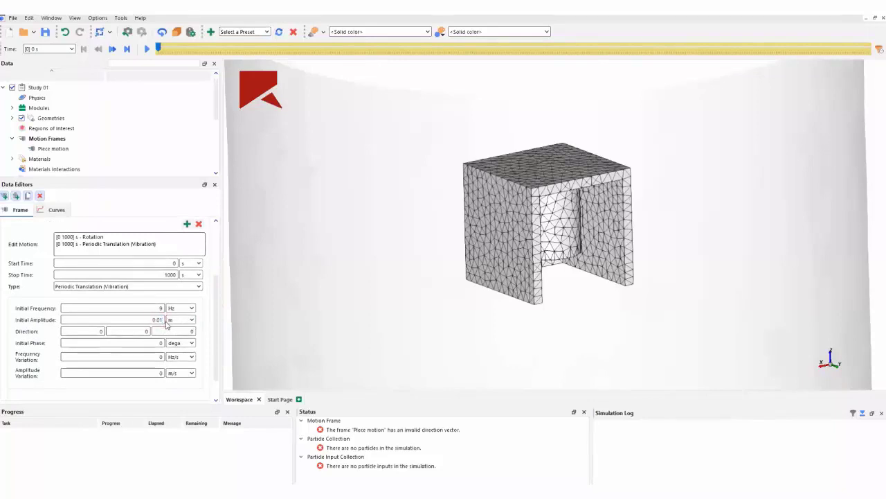
{"action": "double_click", "coordinate": [191, 332]}
{"action": "type", "text": "1"}
{"action": "left_click_drag", "start_coordinate": [215, 289], "coordinate": [214, 251]}
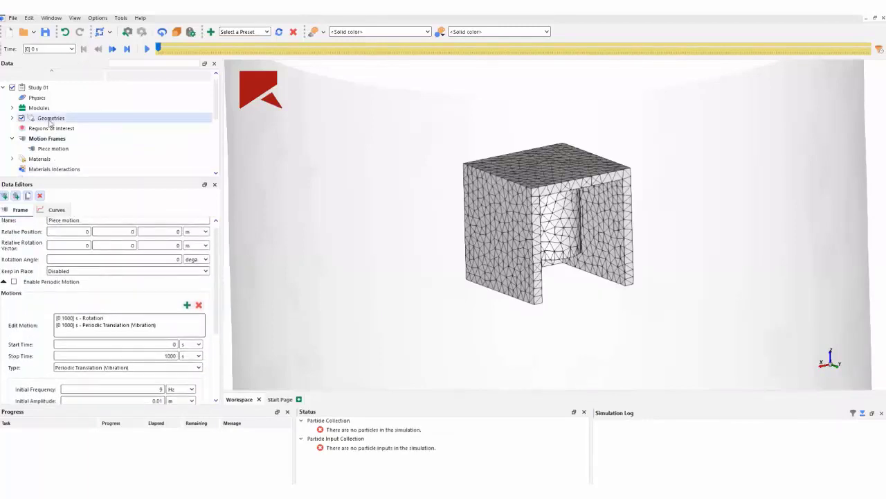
- Assign the Piece motion frame to the piece geometry
{"action": "left_click", "coordinate": [12, 118]}
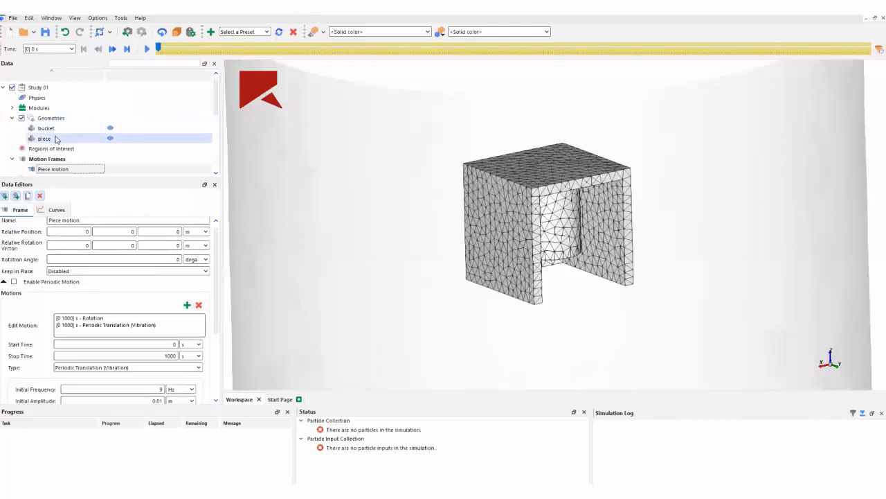
{"action": "left_click", "coordinate": [116, 283]}
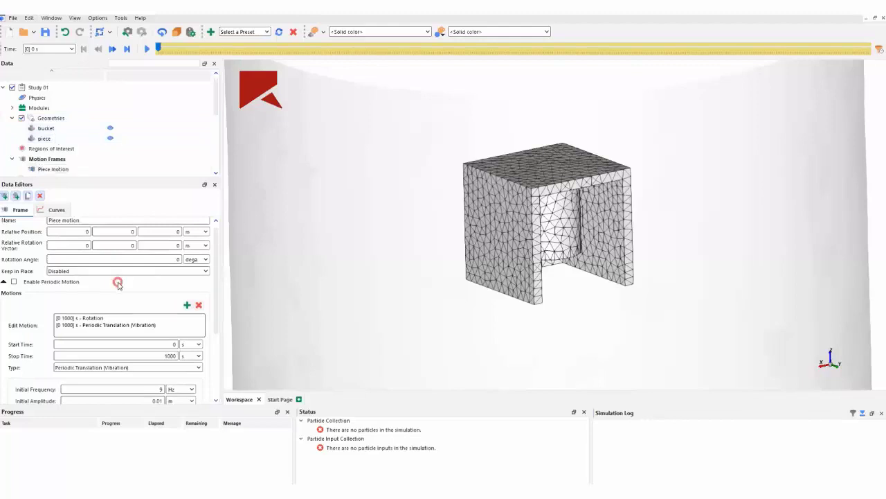
{"action": "left_click", "coordinate": [49, 138]}
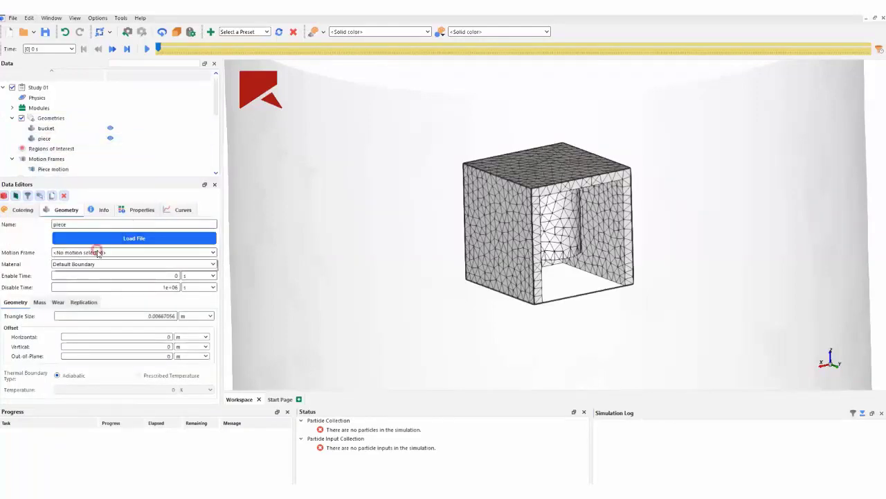
{"action": "left_click", "coordinate": [98, 253]}
{"action": "left_click", "coordinate": [92, 266]}
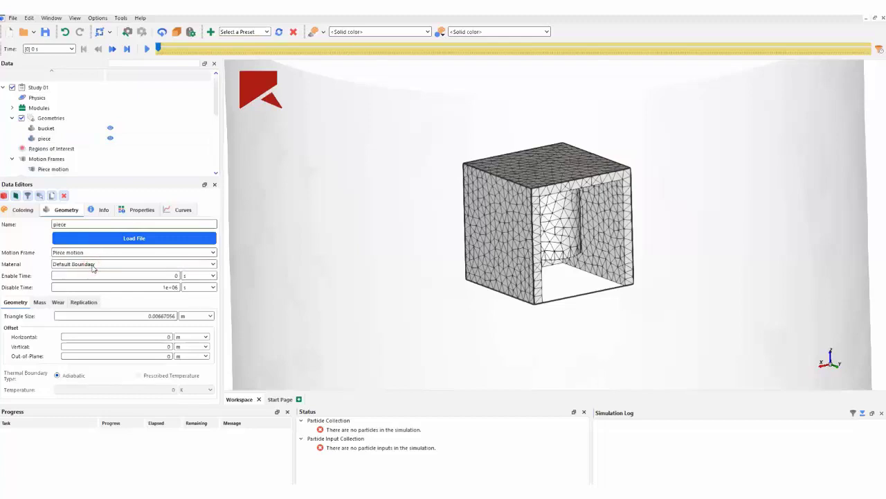
- Open the Motion Preview for the motion frames and hide the bucket to expose the piece
{"action": "scroll", "coordinate": [64, 140], "scroll_direction": "down", "scroll_amount": 1}
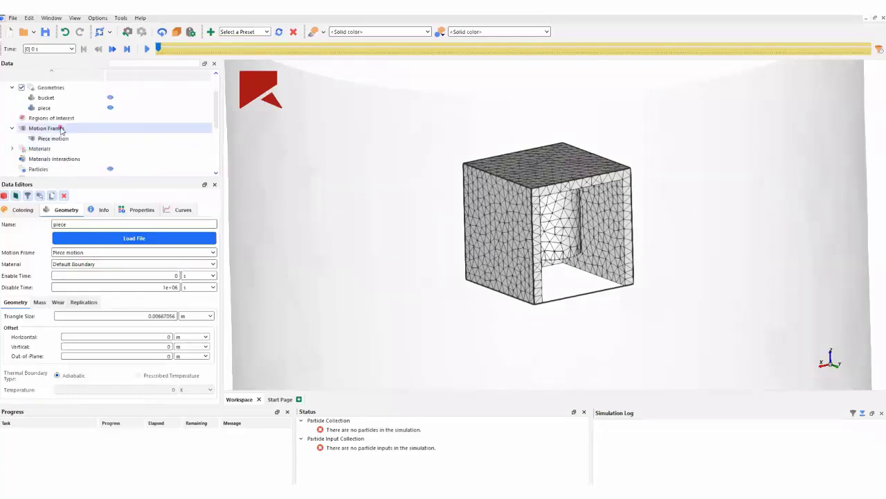
{"action": "left_click", "coordinate": [61, 129]}
{"action": "left_click", "coordinate": [134, 227]}
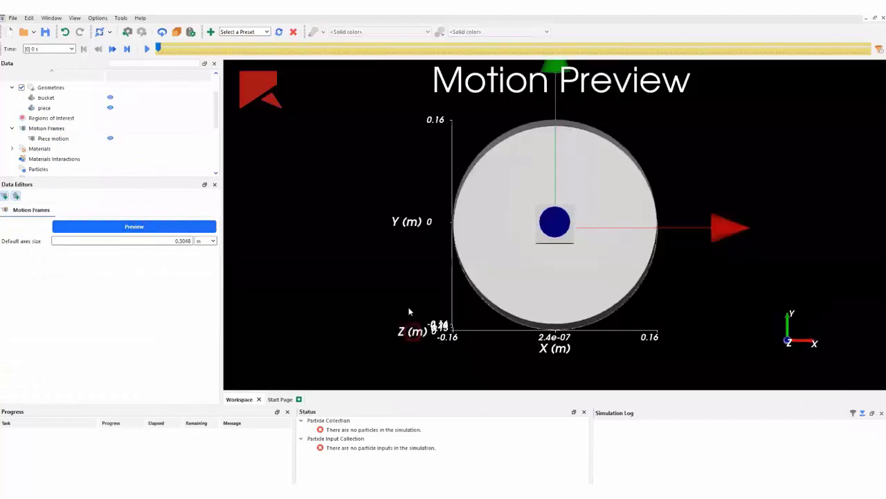
{"action": "left_click_drag", "start_coordinate": [409, 312], "coordinate": [427, 232]}
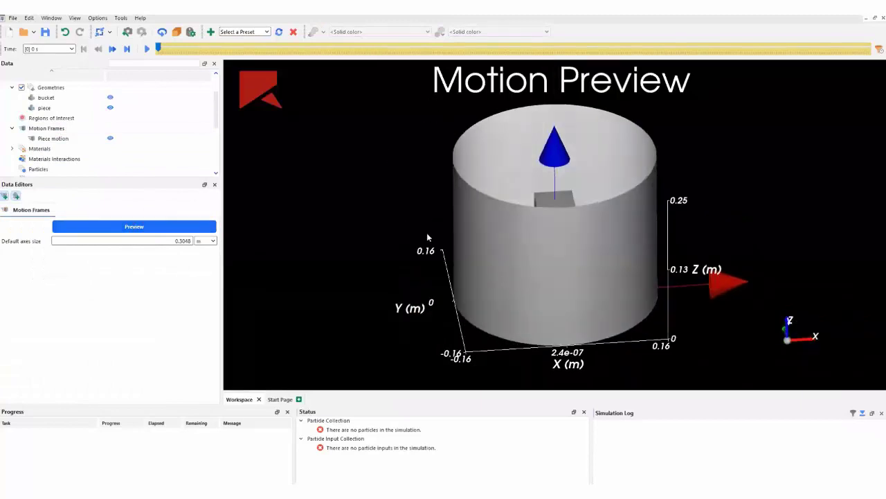
{"action": "left_click", "coordinate": [110, 98]}
{"action": "left_click_drag", "start_coordinate": [331, 202], "coordinate": [437, 310]}
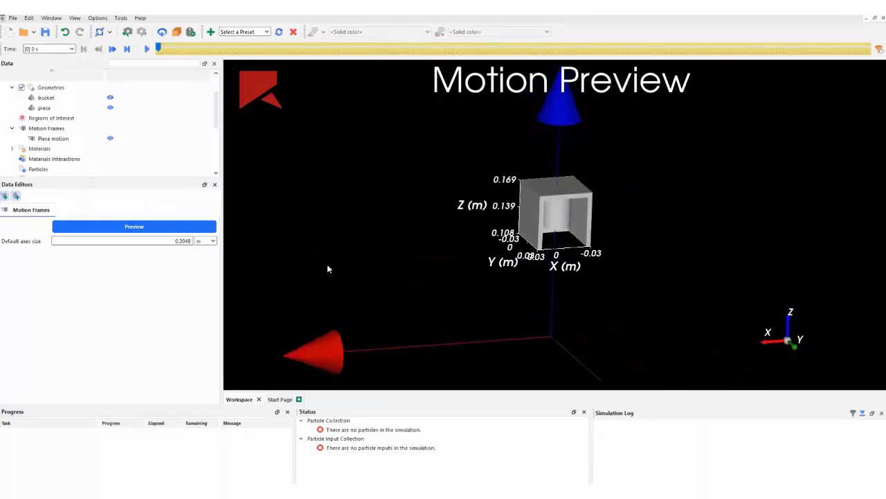
- Check the piece's motion at several timesteps around 8.4 to 8.8 s, and return the preview to the first timestep
{"action": "left_click_drag", "start_coordinate": [159, 48], "coordinate": [452, 50]}
{"action": "left_click", "coordinate": [113, 49]}
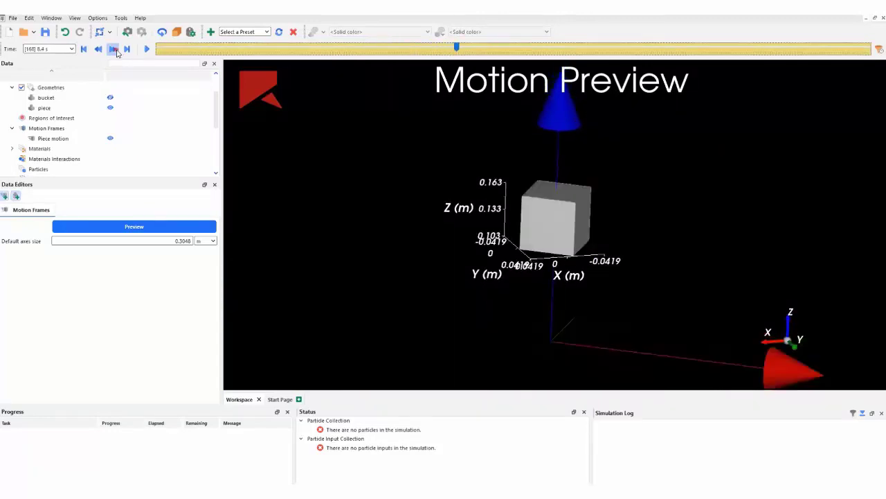
{"action": "left_click", "coordinate": [113, 49]}
{"action": "left_click", "coordinate": [113, 50]}
{"action": "left_click", "coordinate": [113, 49]}
{"action": "left_click", "coordinate": [113, 49]}
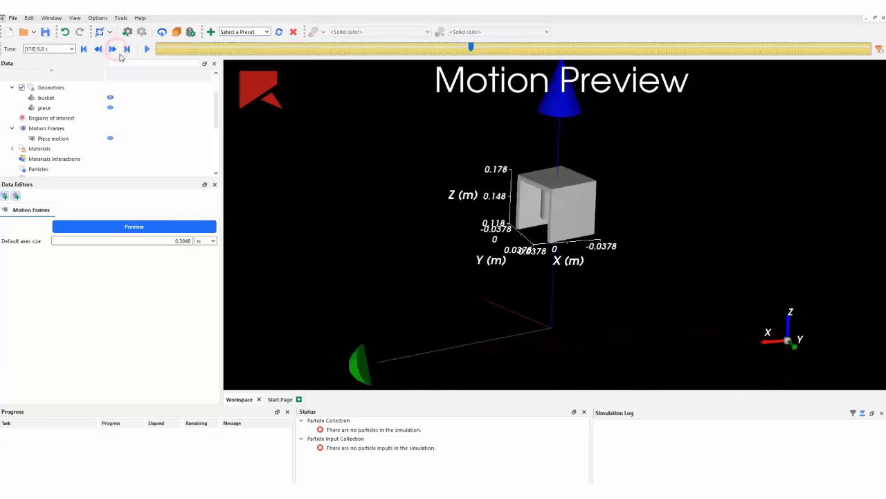
{"action": "left_click", "coordinate": [83, 48]}
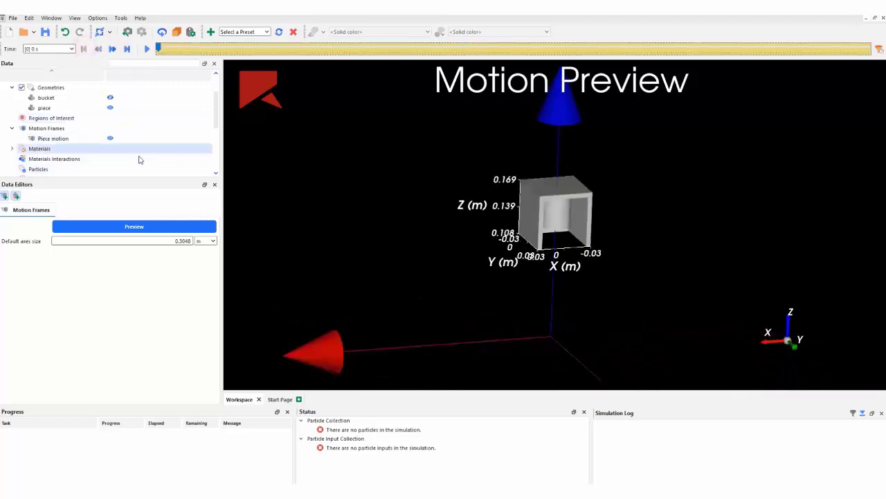
- Set the solver's simulation output frequency to 0.01 s and play the motion preview briefly
{"action": "left_click_drag", "start_coordinate": [217, 108], "coordinate": [216, 140]}
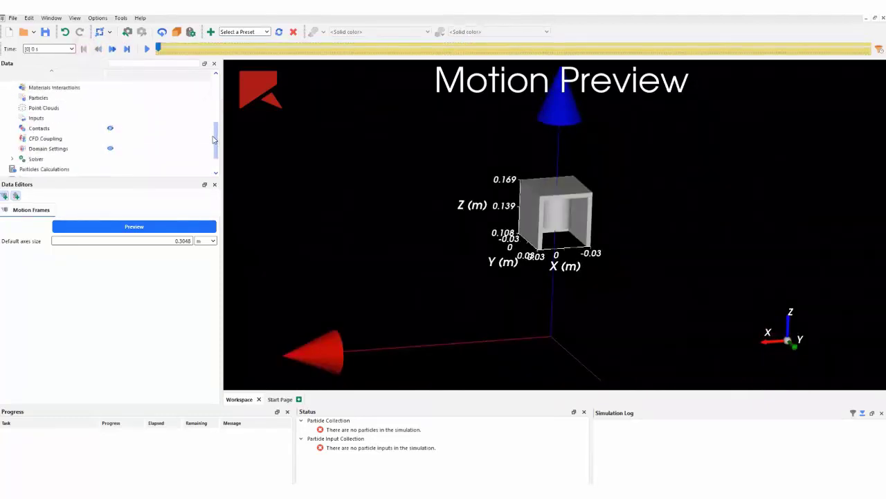
{"action": "left_click", "coordinate": [59, 158]}
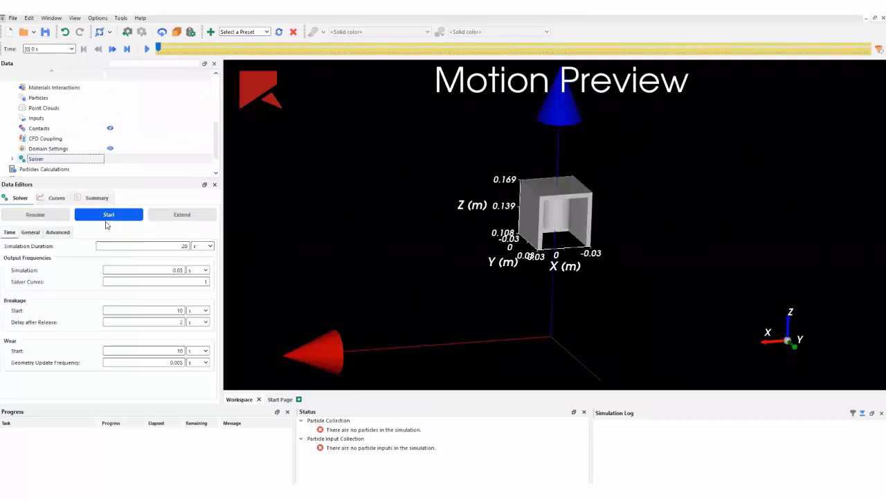
{"action": "double_click", "coordinate": [179, 270]}
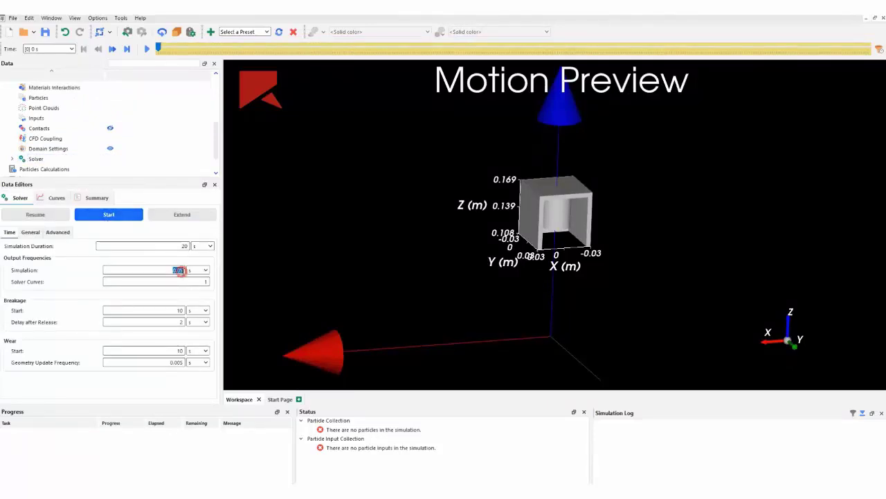
{"action": "double_click", "coordinate": [181, 270]}
{"action": "left_click", "coordinate": [146, 49]}
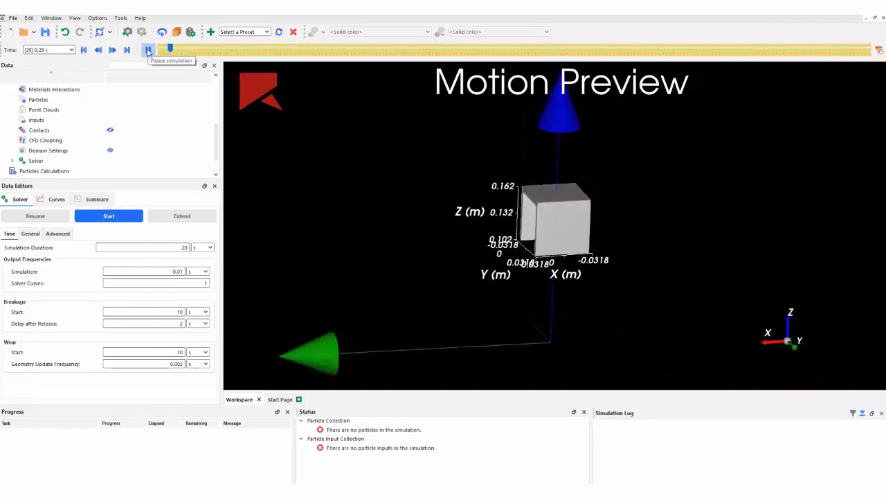
{"action": "left_click", "coordinate": [147, 50]}
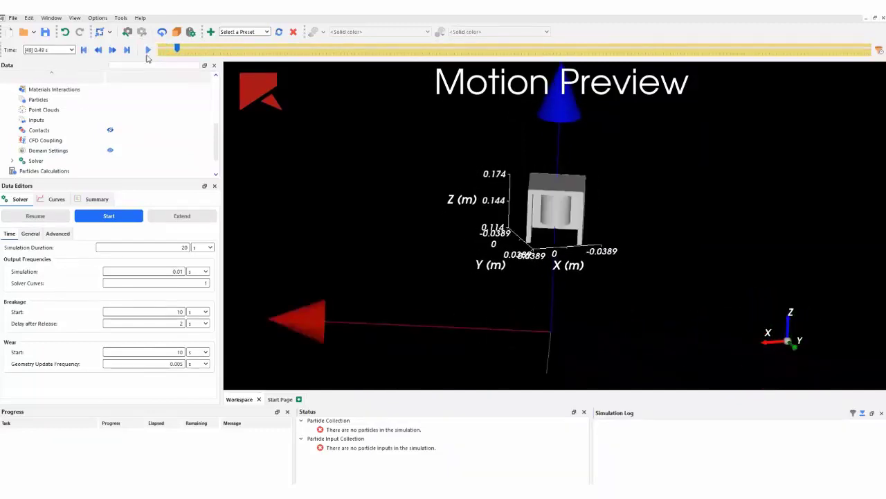
- Show the list of view windows and switch from the motion preview back to 3D View <01>
{"action": "scroll", "coordinate": [41, 131], "scroll_direction": "up", "scroll_amount": 1}
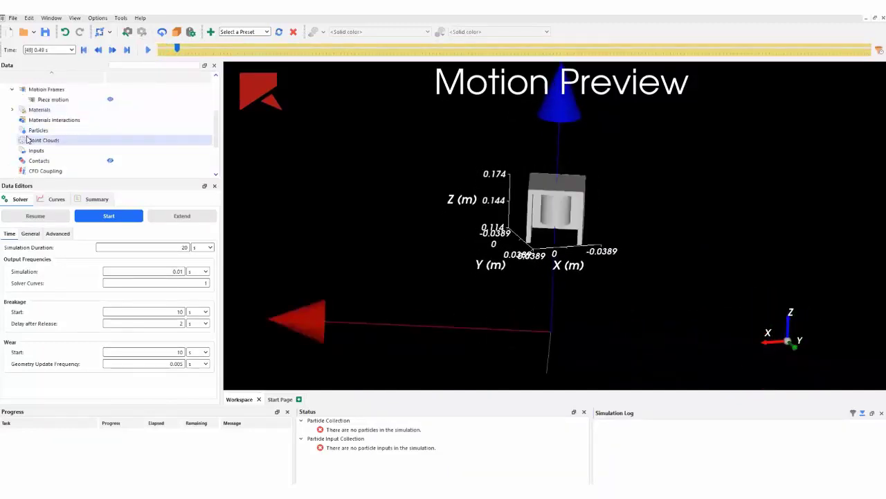
{"action": "left_click", "coordinate": [32, 131]}
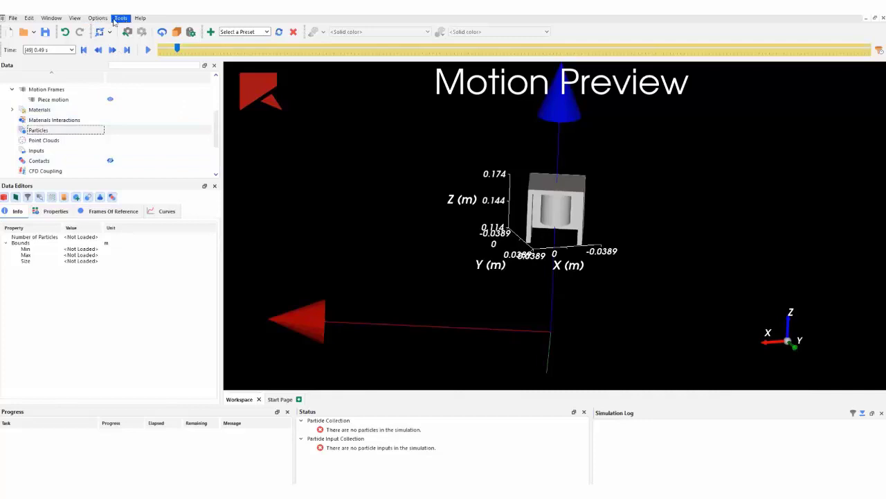
{"action": "left_click", "coordinate": [121, 17]}
{"action": "left_click", "coordinate": [86, 53]}
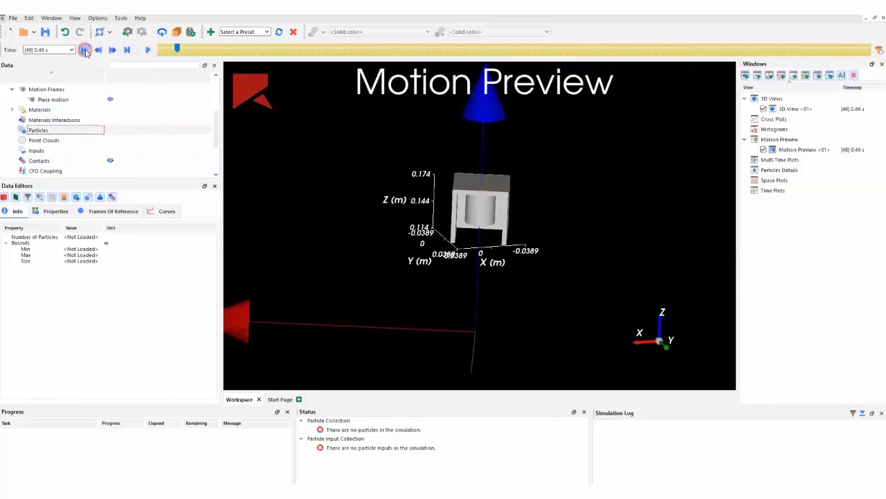
{"action": "double_click", "coordinate": [797, 109]}
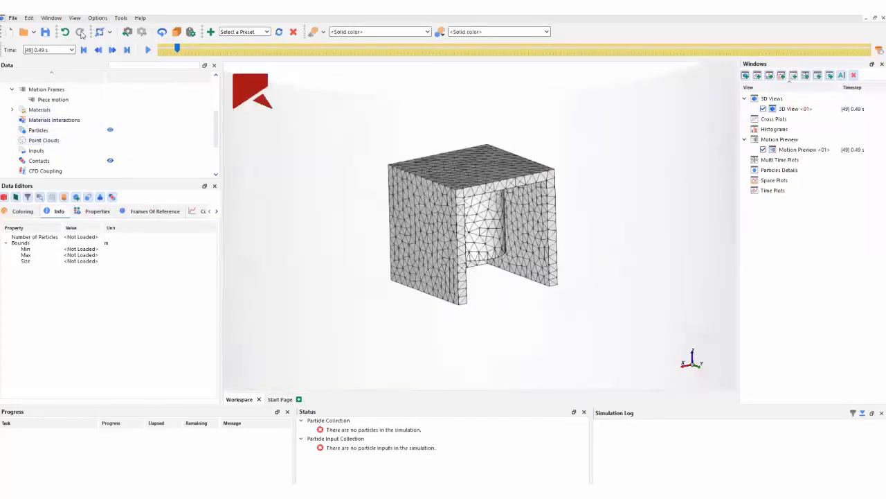
- Create a new particle under Particles and open its settings
{"action": "right_click", "coordinate": [38, 130]}
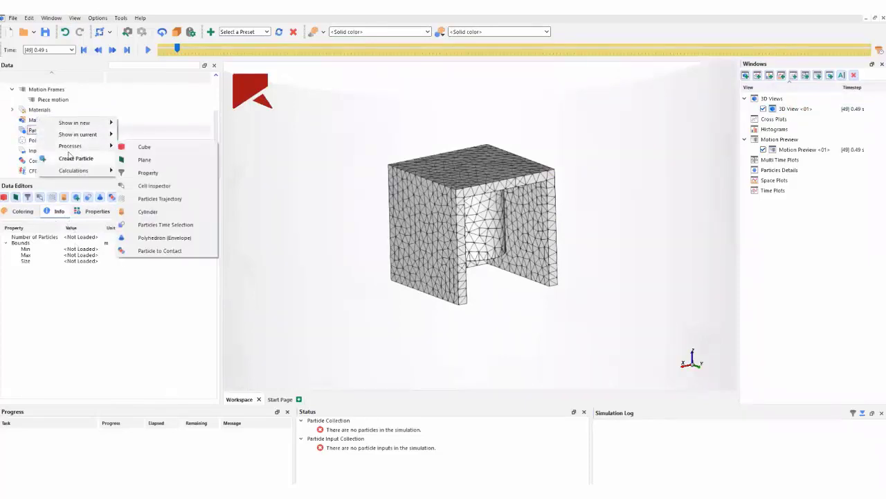
{"action": "left_click", "coordinate": [71, 160]}
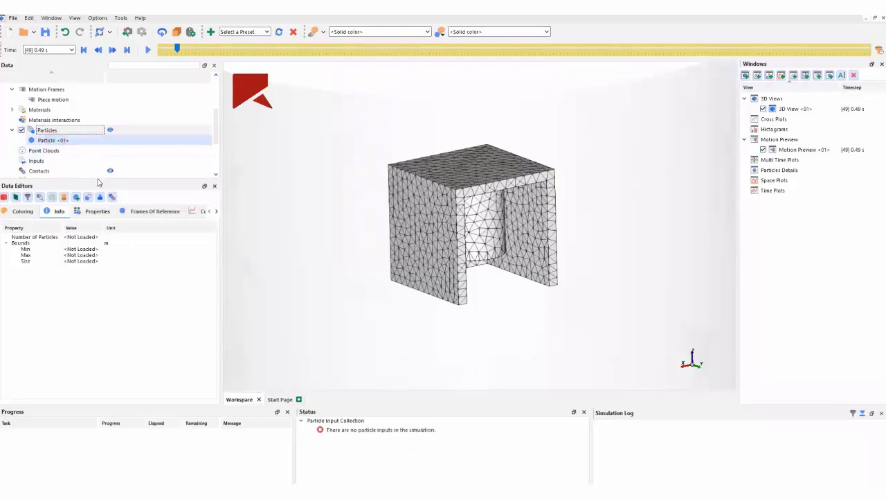
{"action": "left_click", "coordinate": [56, 140]}
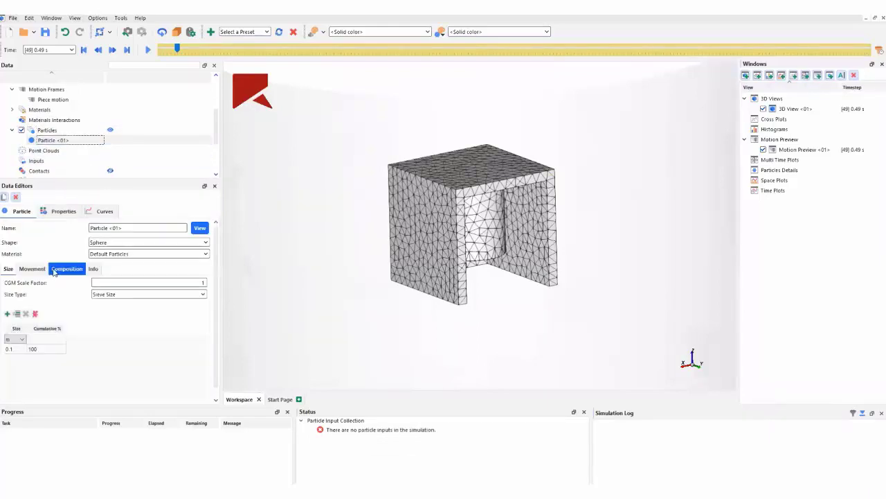
- Set the particle's sieve size to 1.25 mm and its CGM scale factor to 2, and review its remaining properties
{"action": "left_click", "coordinate": [15, 339]}
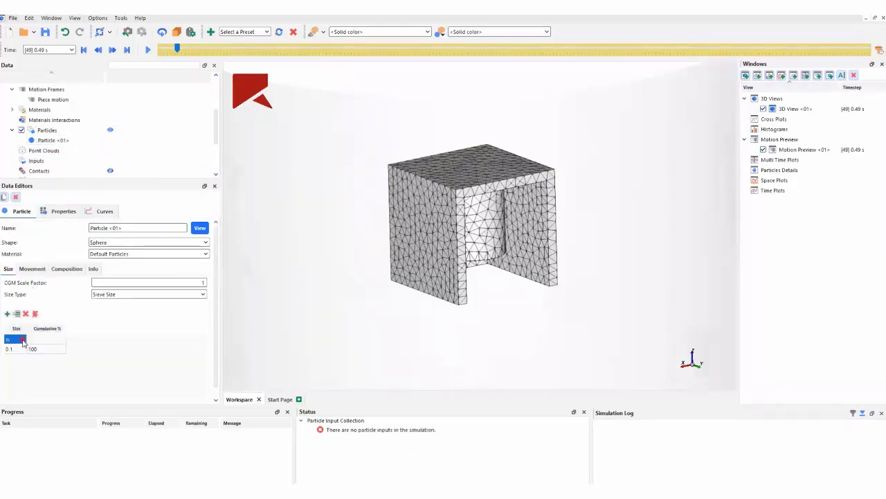
{"action": "left_click", "coordinate": [21, 339]}
{"action": "left_click", "coordinate": [15, 347]}
{"action": "left_click", "coordinate": [13, 349]}
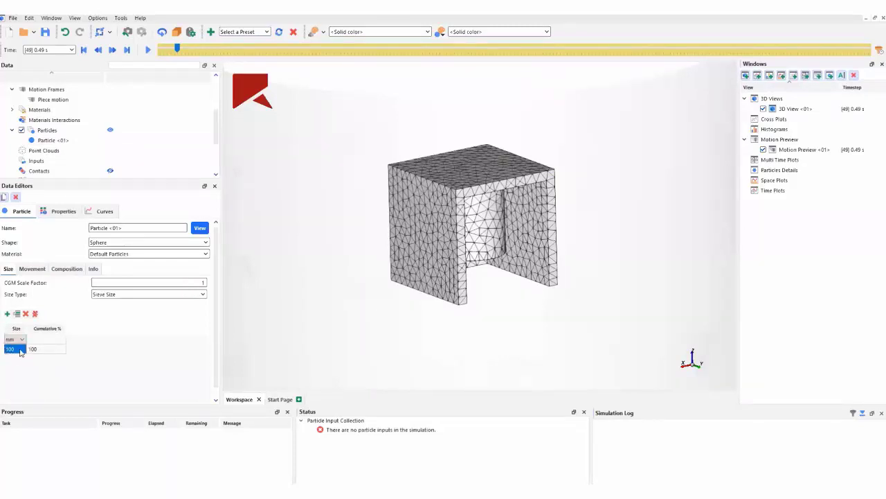
{"action": "type", "text": "1.25"}
{"action": "key", "text": "Return"}
{"action": "left_click", "coordinate": [126, 351]}
{"action": "left_click", "coordinate": [199, 282]}
{"action": "left_click", "coordinate": [27, 270]}
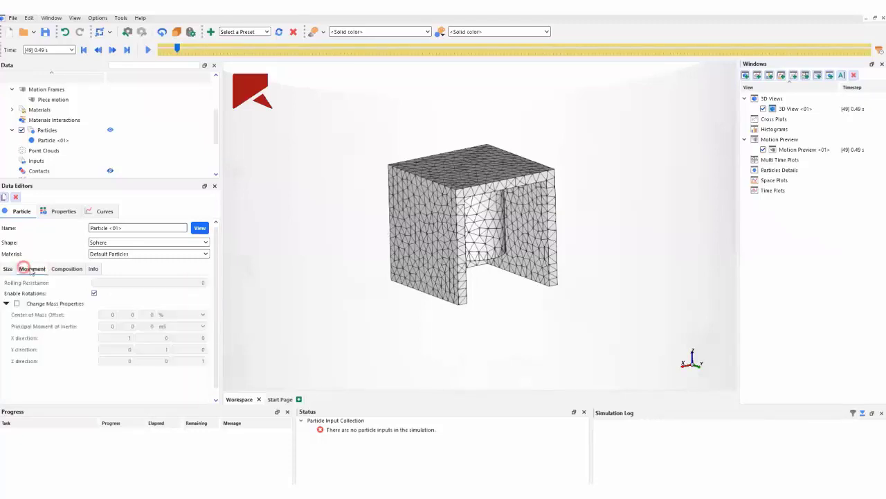
{"action": "left_click", "coordinate": [66, 269]}
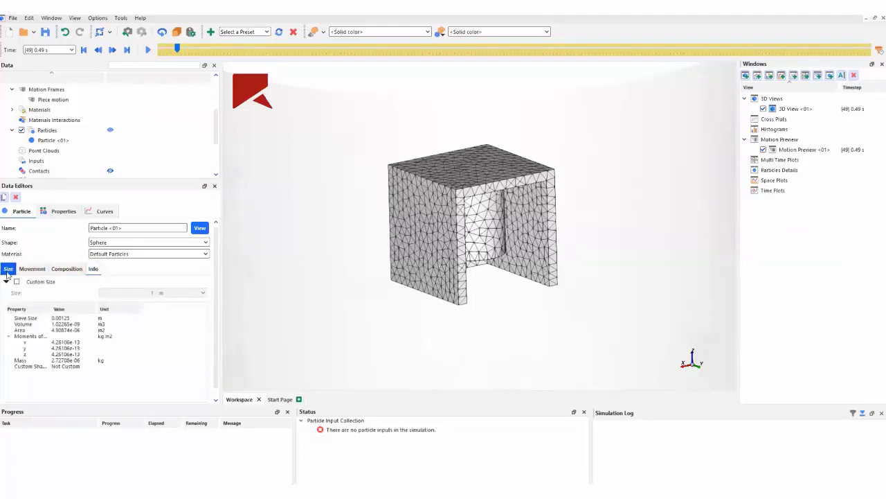
{"action": "left_click", "coordinate": [7, 270]}
- Enable the collection of contacts data for the study
{"action": "scroll", "coordinate": [43, 144], "scroll_direction": "down", "scroll_amount": 1}
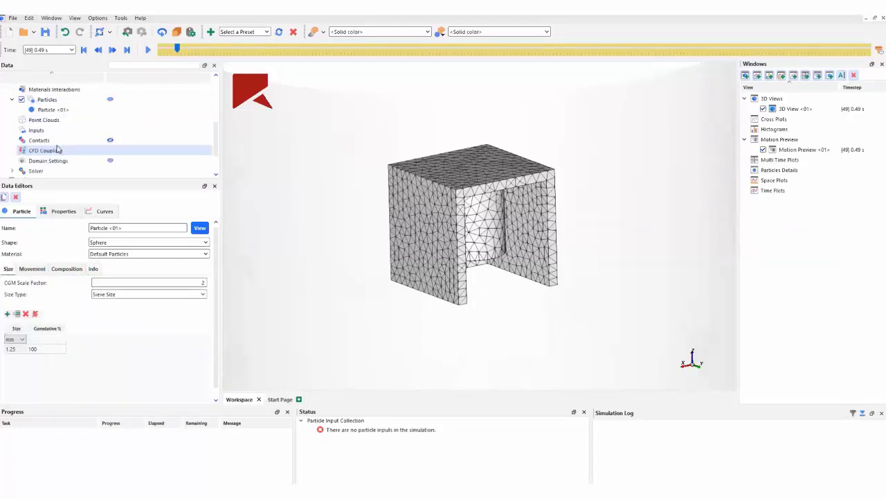
{"action": "left_click", "coordinate": [43, 141]}
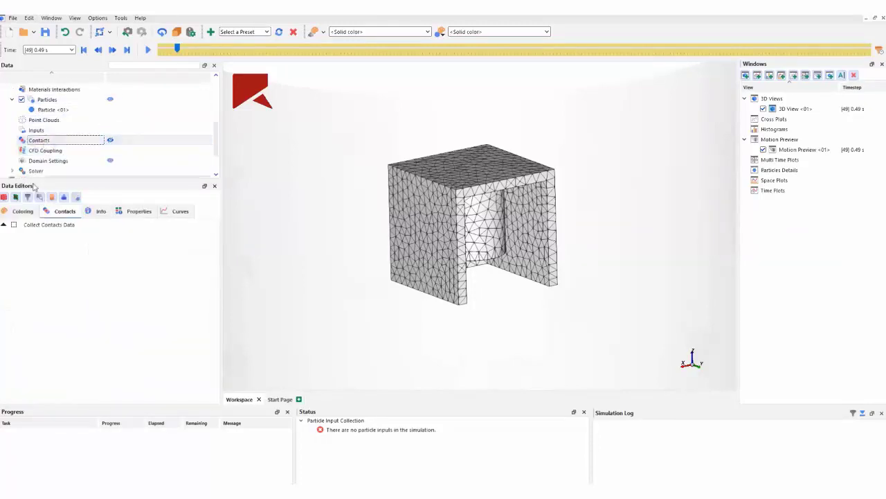
{"action": "left_click", "coordinate": [14, 225]}
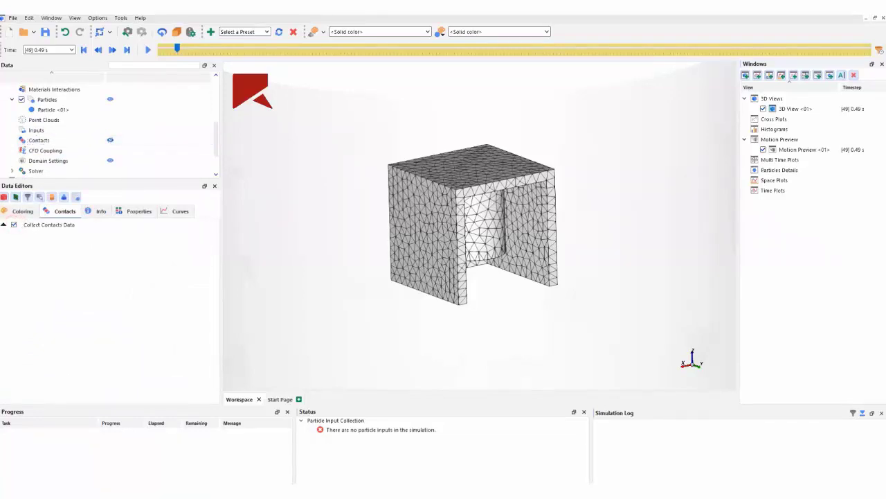
- Create a volume fill under Inputs and open its settings
{"action": "left_click", "coordinate": [38, 131]}
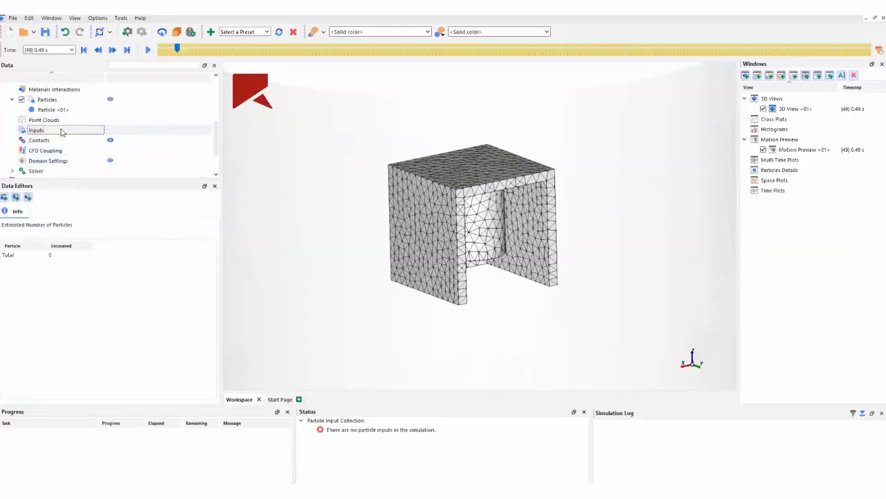
{"action": "right_click", "coordinate": [60, 130]}
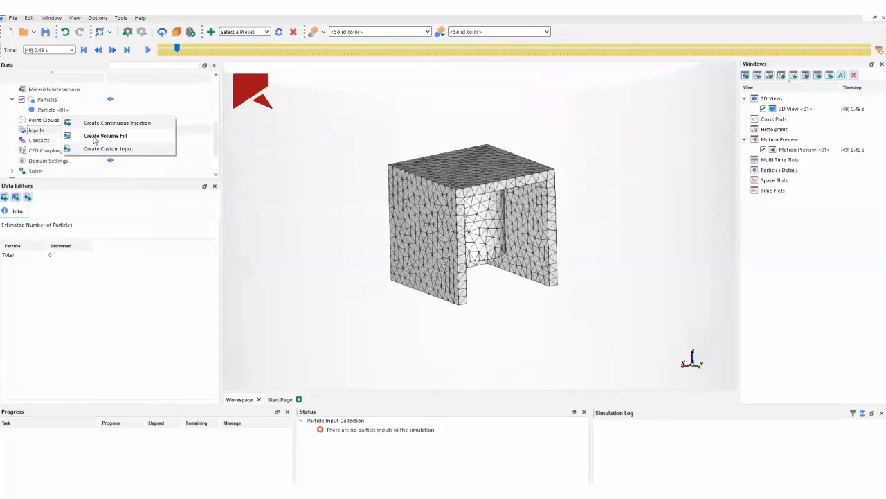
{"action": "left_click", "coordinate": [95, 136]}
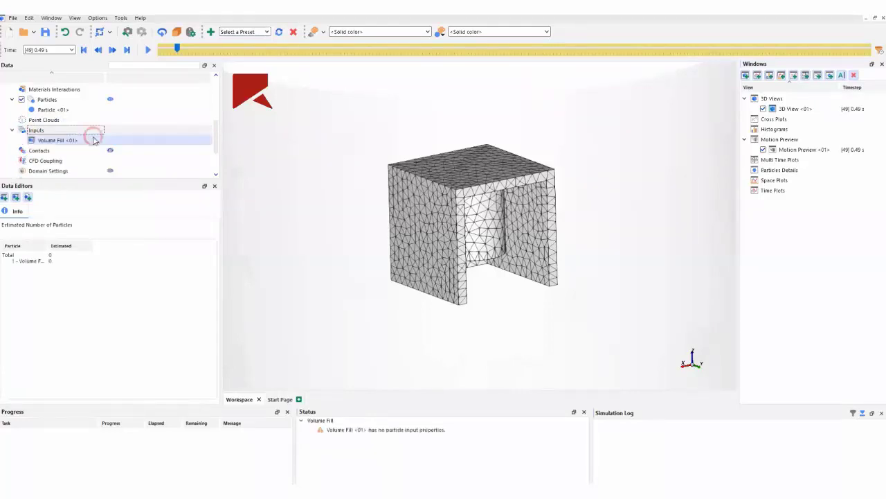
{"action": "left_click", "coordinate": [67, 140]}
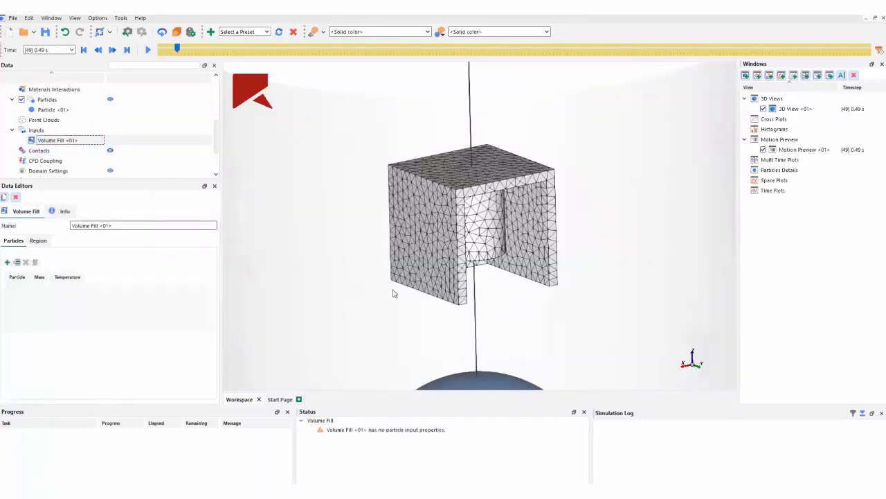
- Add a particle entry to the volume fill using Particle <01> with a mass of 50 kg
{"action": "scroll", "coordinate": [392, 294], "scroll_direction": "down", "scroll_amount": 8}
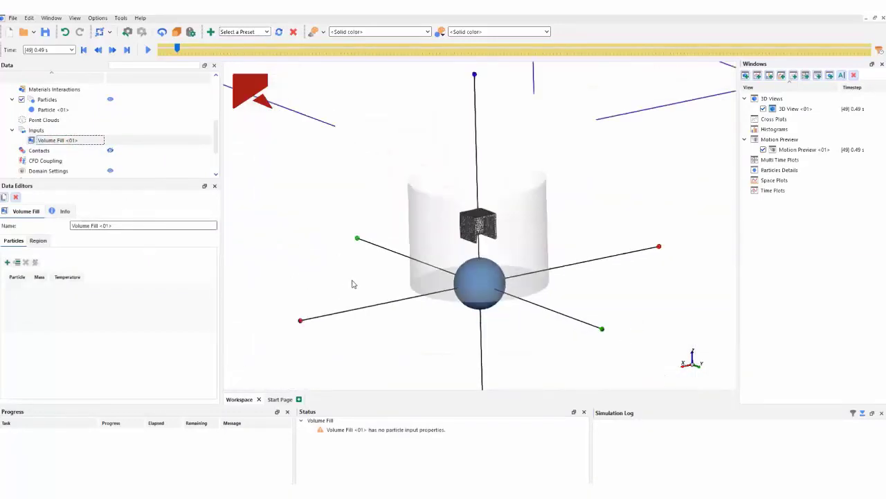
{"action": "scroll", "coordinate": [352, 283], "scroll_direction": "down", "scroll_amount": 3}
{"action": "scroll", "coordinate": [392, 269], "scroll_direction": "up", "scroll_amount": 3}
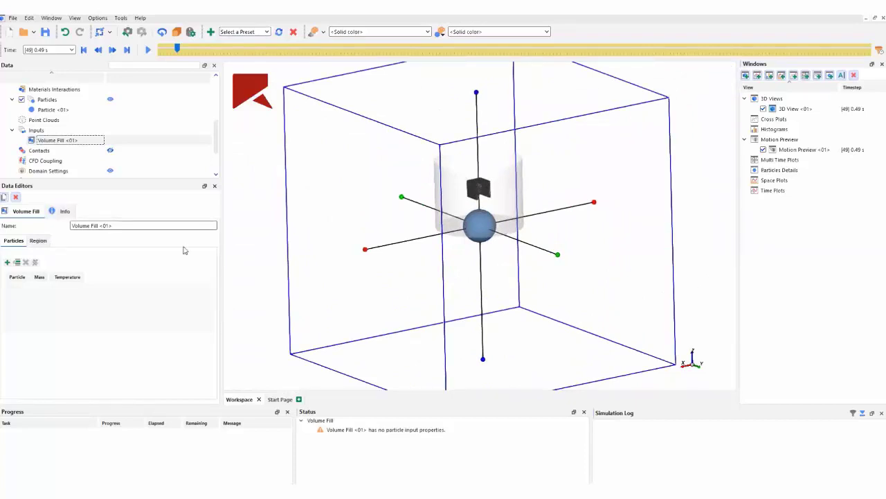
{"action": "left_click", "coordinate": [7, 262]}
{"action": "left_click", "coordinate": [42, 297]}
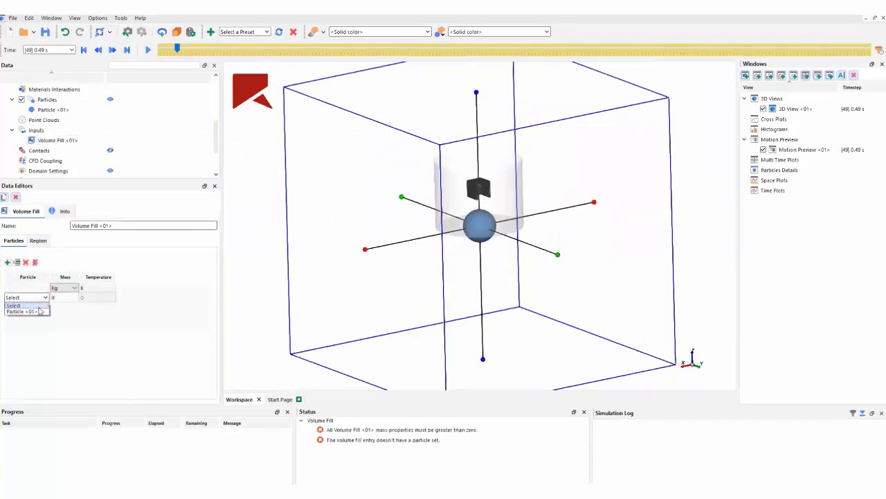
{"action": "left_click", "coordinate": [31, 311]}
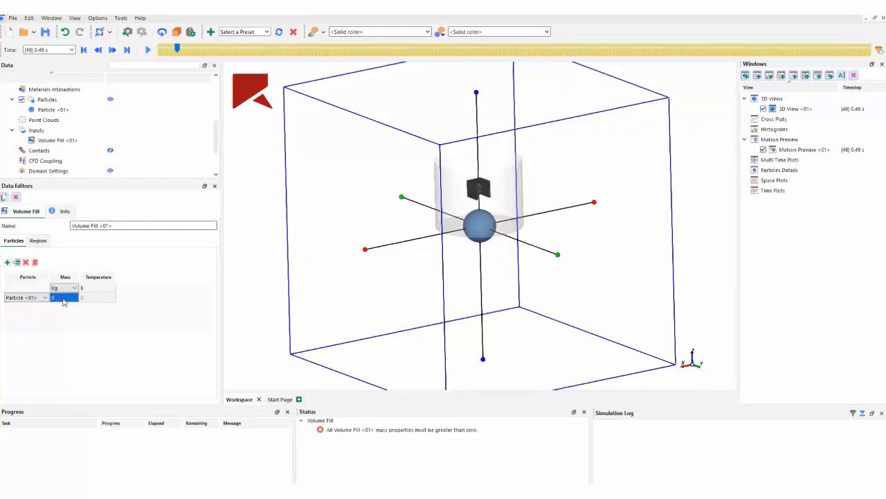
{"action": "left_click", "coordinate": [55, 297]}
{"action": "left_click", "coordinate": [55, 297]}
{"action": "type", "text": "1"}
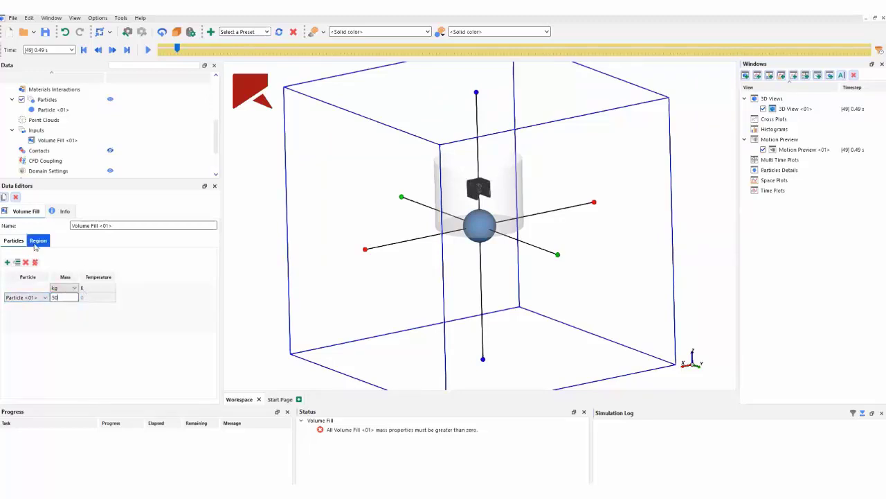
- Include both the bucket and piece geometries in the volume fill's region
{"action": "left_click", "coordinate": [37, 240]}
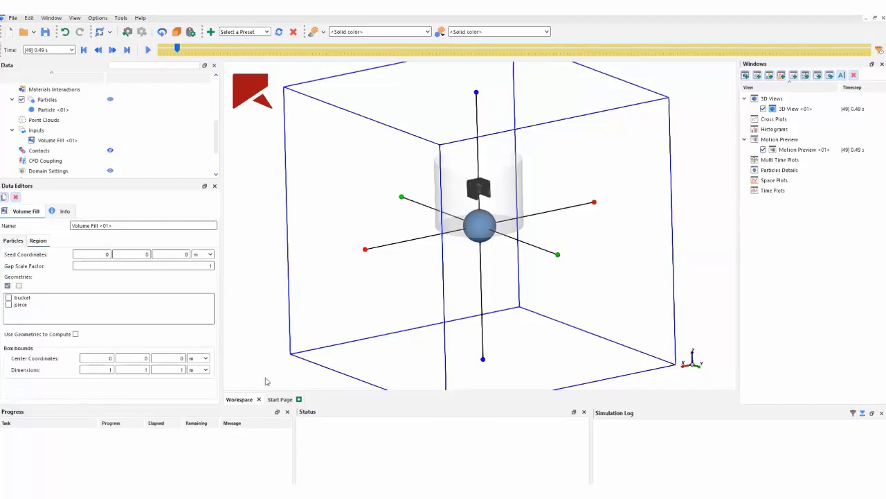
{"action": "left_click", "coordinate": [8, 298]}
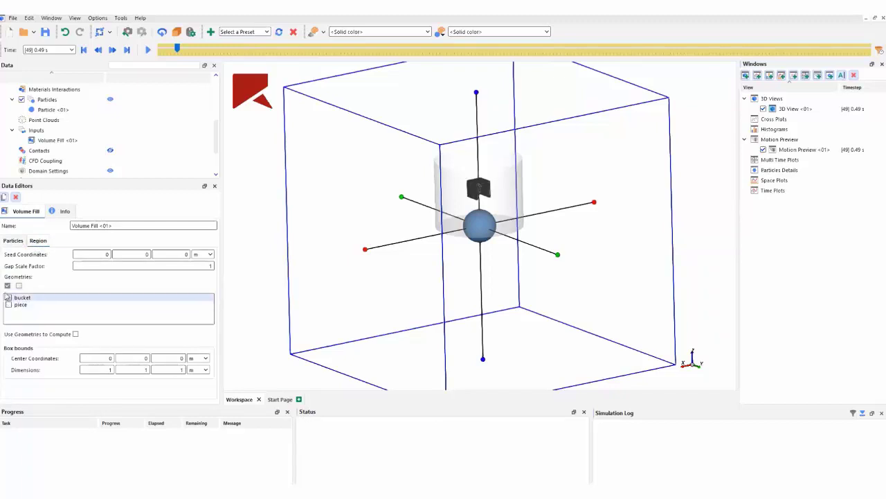
{"action": "left_click", "coordinate": [9, 298]}
{"action": "left_click", "coordinate": [8, 305]}
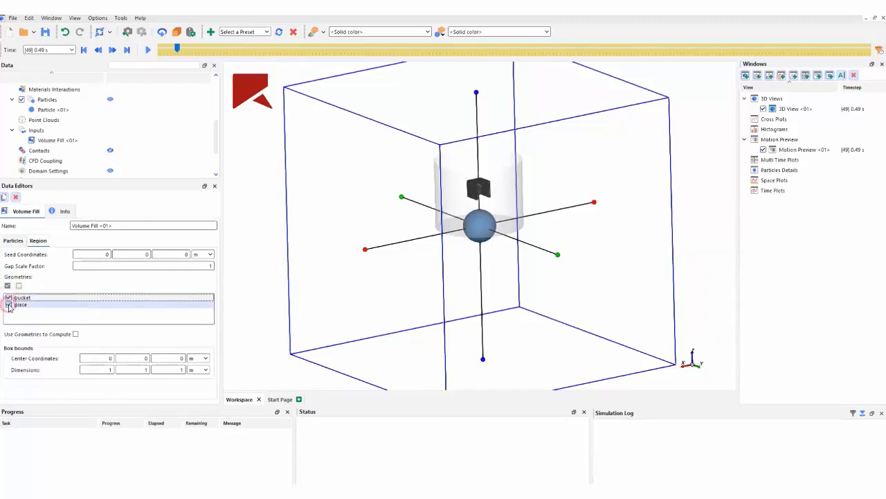
- Set the region's Z seed coordinate to 0.08 m and compute the box bounds from the geometries
{"action": "left_click", "coordinate": [181, 254]}
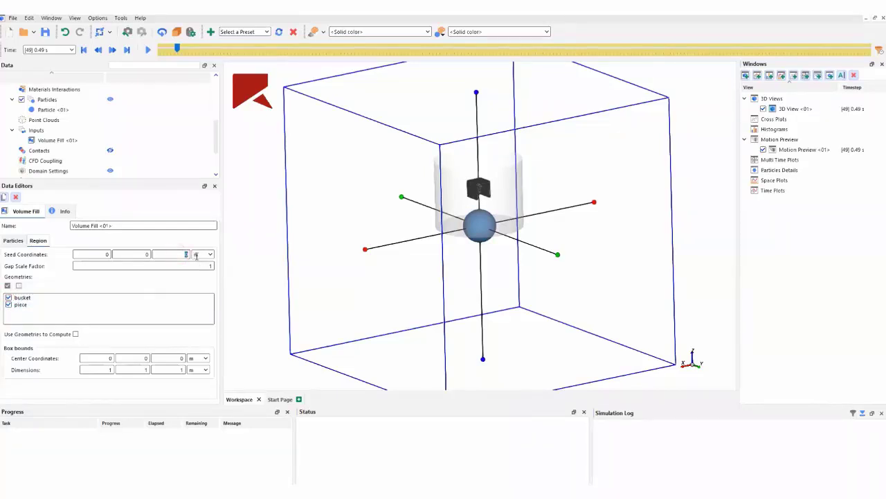
{"action": "type", "text": "0.08"}
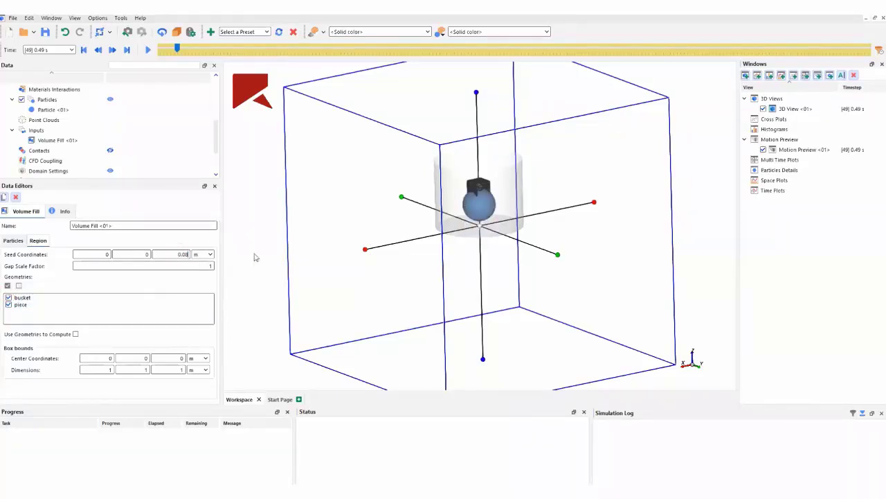
{"action": "left_click", "coordinate": [76, 334]}
{"action": "scroll", "coordinate": [511, 250], "scroll_direction": "up", "scroll_amount": 4}
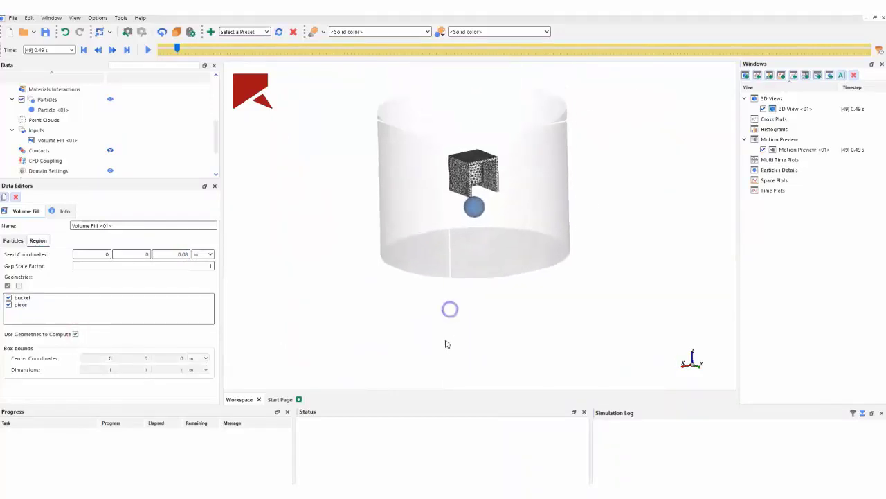
{"action": "mouse_move", "coordinate": [349, 325]}
{"action": "left_mouse_down"}
{"action": "mouse_move", "coordinate": [366, 329]}
{"action": "mouse_move", "coordinate": [359, 331]}
{"action": "left_mouse_up"}
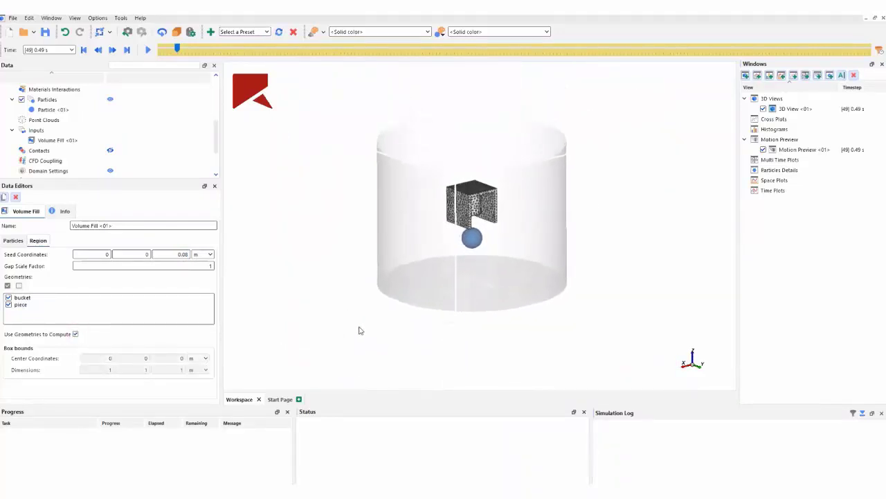
- Open the Solver settings and choose GPU as the simulation target
{"action": "left_click", "coordinate": [12, 130]}
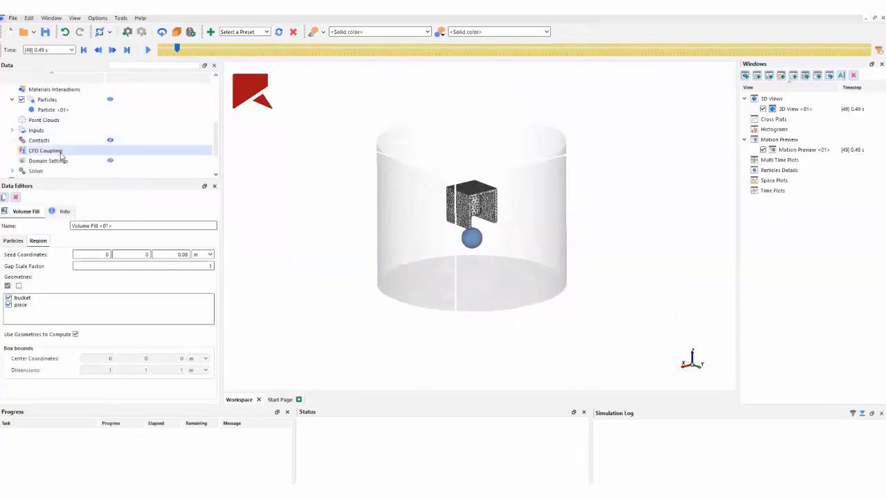
{"action": "scroll", "coordinate": [60, 154], "scroll_direction": "up", "scroll_amount": 2}
{"action": "scroll", "coordinate": [62, 151], "scroll_direction": "down", "scroll_amount": 2}
{"action": "left_click", "coordinate": [49, 170]}
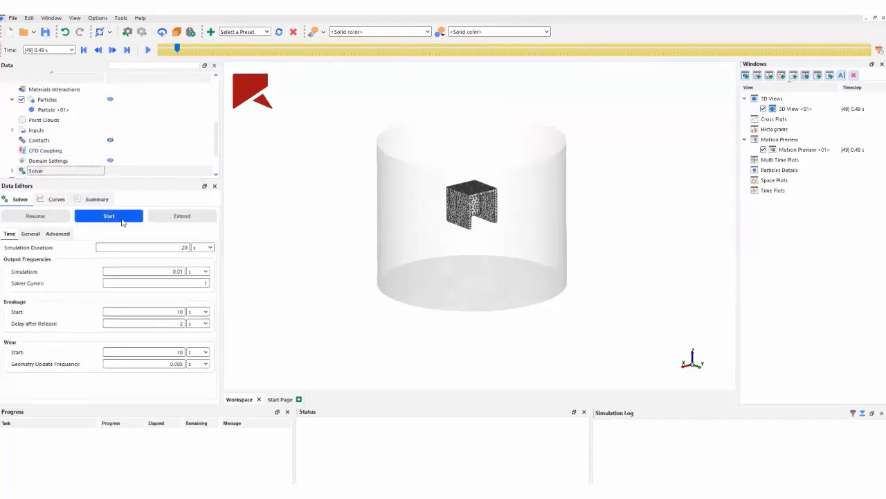
{"action": "left_click", "coordinate": [31, 234]}
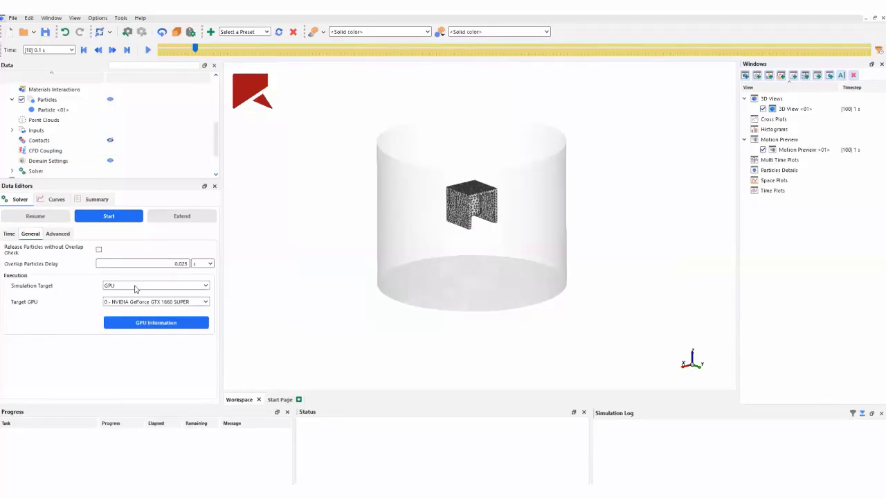
{"action": "left_click", "coordinate": [139, 287]}
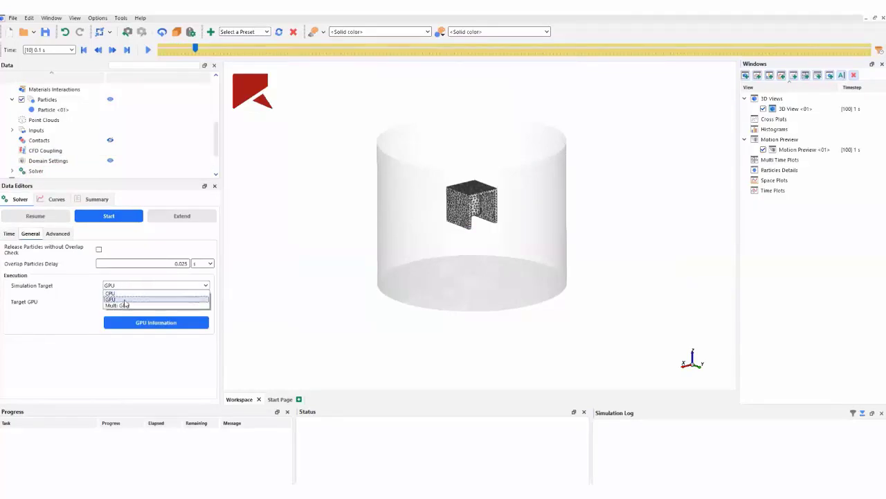
{"action": "left_click", "coordinate": [123, 300]}
- Set the simulation duration to 1 s, keep the output frequency at 0.01 s, and start the simulation
{"action": "left_click", "coordinate": [9, 233]}
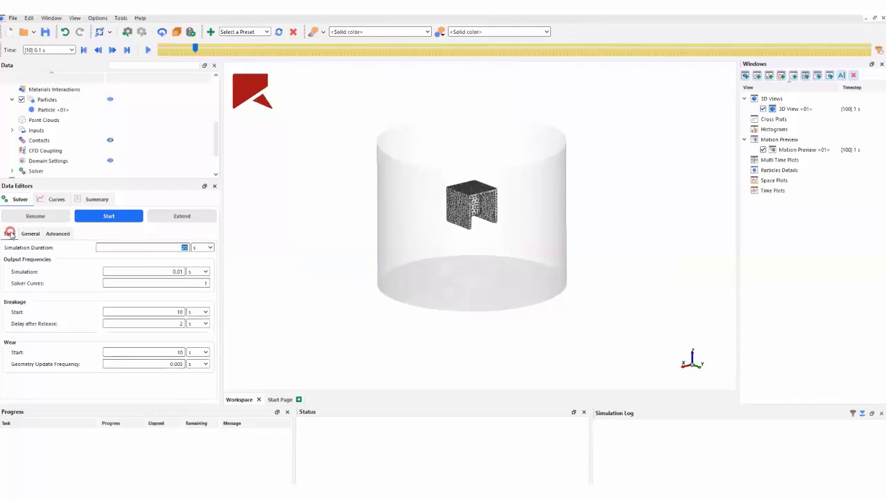
{"action": "double_click", "coordinate": [177, 271]}
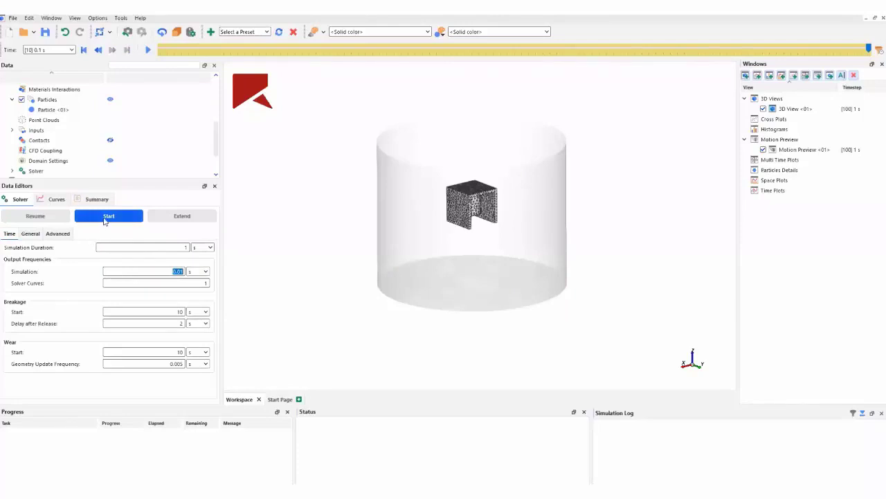
{"action": "left_click", "coordinate": [106, 218]}
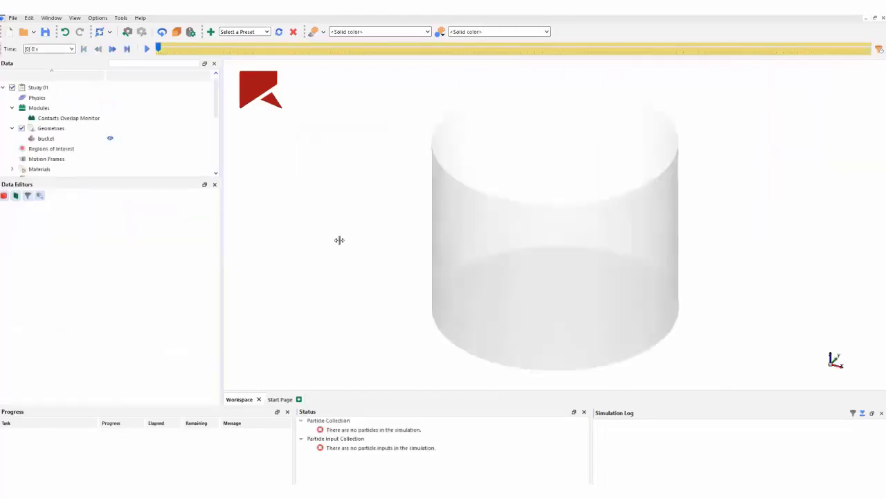
- Inspect the meshed piece in the 3D view and look through its list of transient and custom properties
{"action": "left_click_drag", "start_coordinate": [349, 208], "coordinate": [350, 222]}
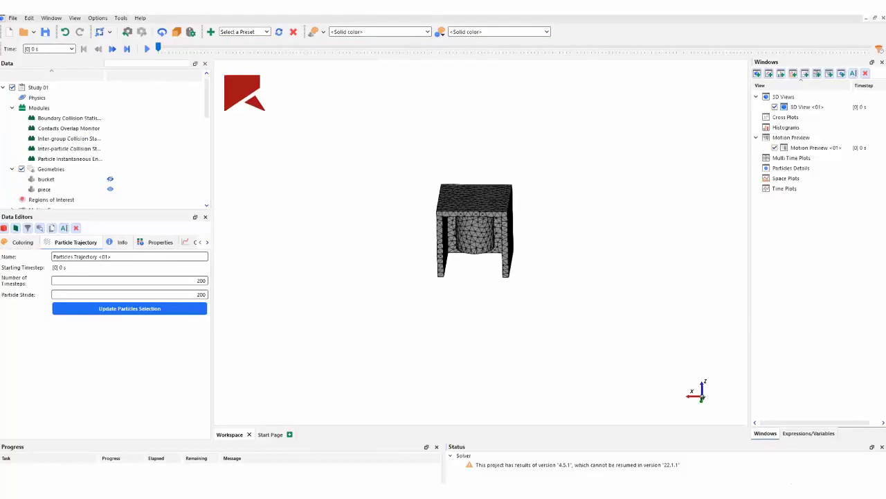
{"action": "left_click_drag", "start_coordinate": [354, 376], "coordinate": [407, 385]}
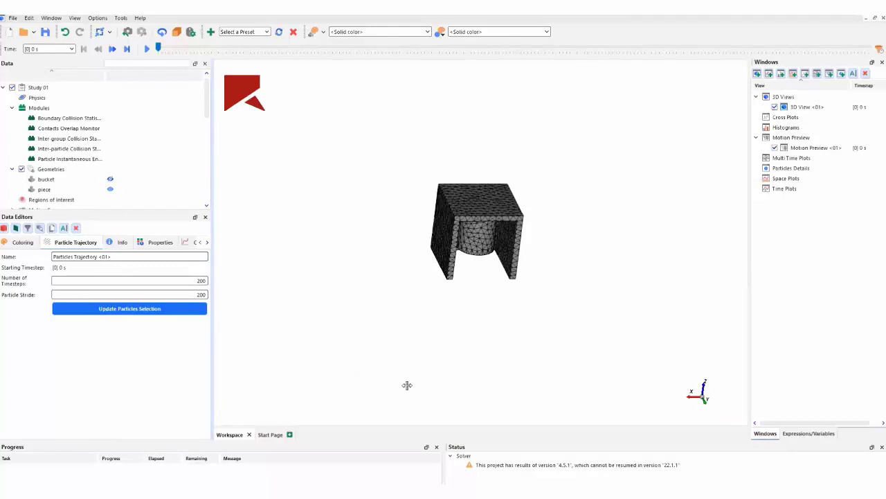
{"action": "left_click_drag", "start_coordinate": [407, 385], "coordinate": [323, 380]}
{"action": "scroll", "coordinate": [352, 284], "scroll_direction": "up", "scroll_amount": 3}
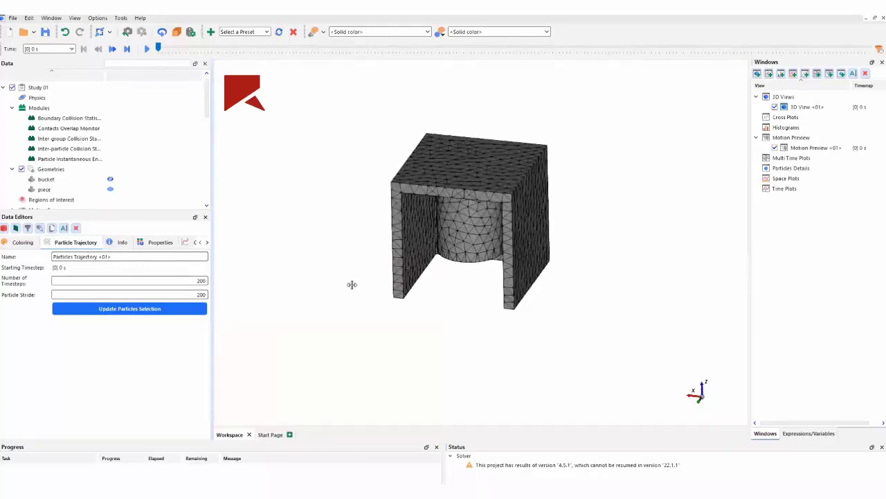
{"action": "scroll", "coordinate": [43, 162], "scroll_direction": "down", "scroll_amount": 1}
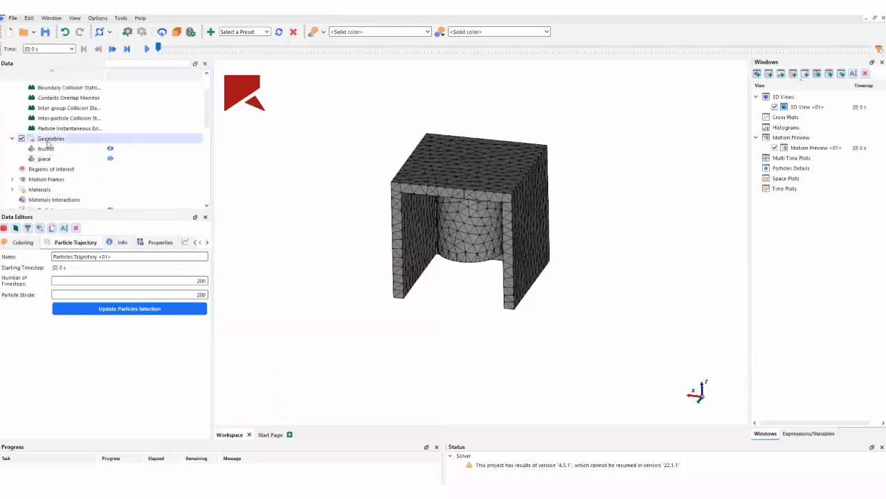
{"action": "left_click", "coordinate": [44, 159]}
{"action": "scroll", "coordinate": [69, 340], "scroll_direction": "down", "scroll_amount": 3}
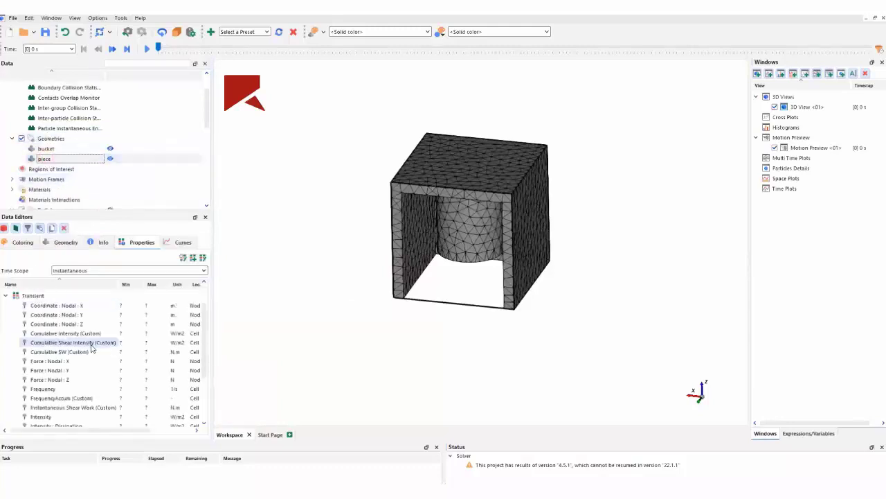
{"action": "scroll", "coordinate": [76, 357], "scroll_direction": "down", "scroll_amount": 1}
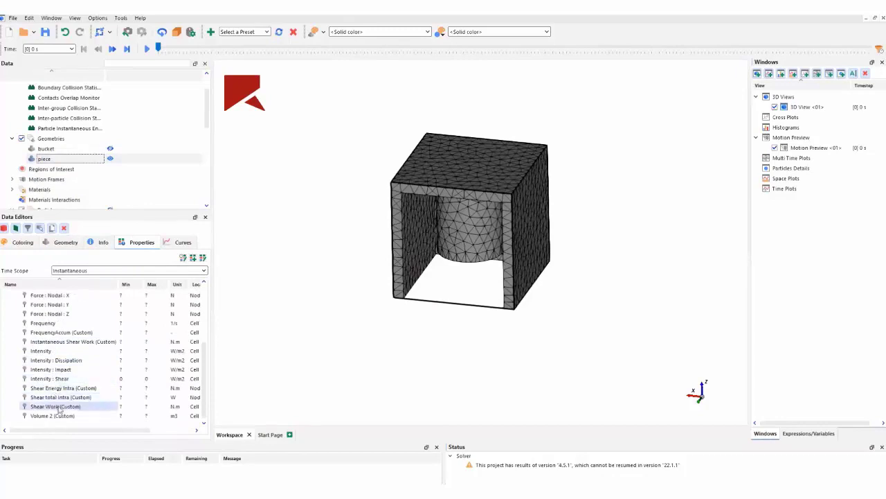
- Review the expression and variables of the piece's Shear Work custom property, then close its definition
{"action": "left_click", "coordinate": [58, 407]}
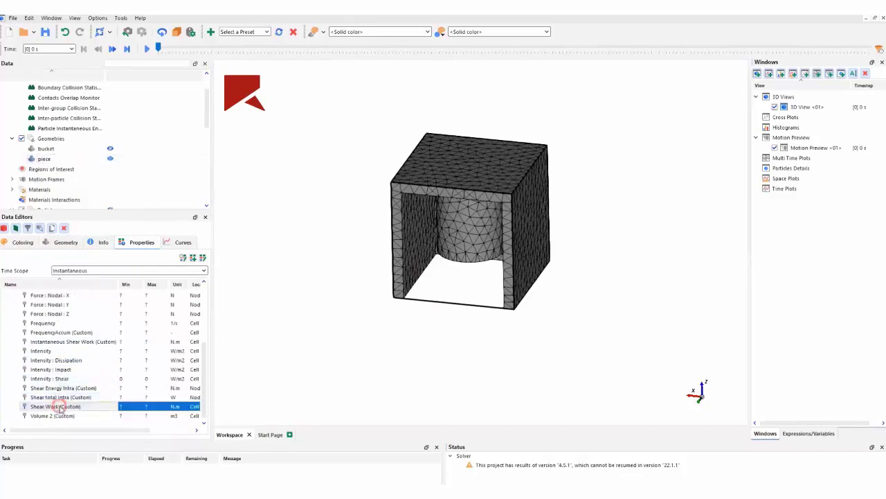
{"action": "left_click", "coordinate": [203, 258]}
{"action": "left_click_drag", "start_coordinate": [460, 137], "coordinate": [597, 152]}
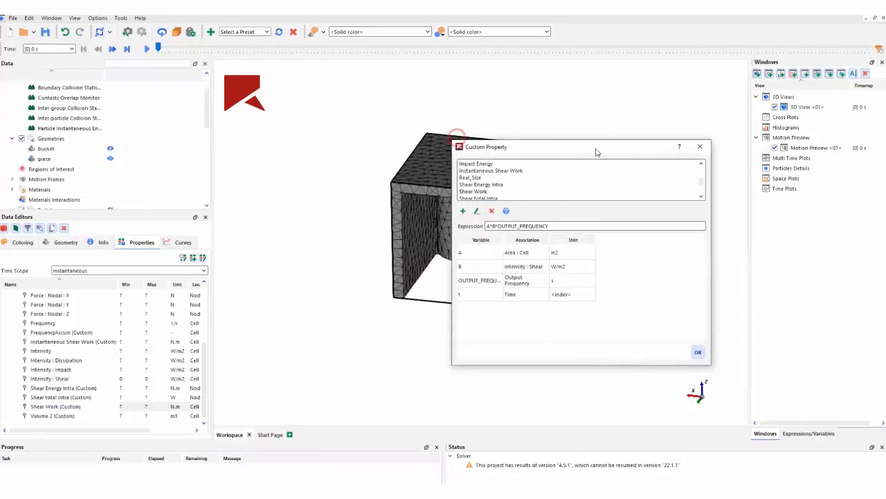
{"action": "left_click_drag", "start_coordinate": [597, 152], "coordinate": [696, 136]}
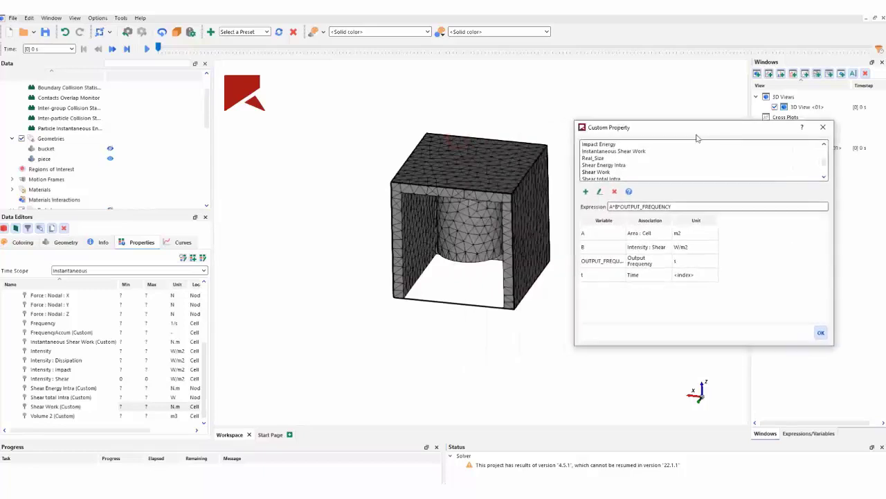
{"action": "left_click", "coordinate": [824, 127]}
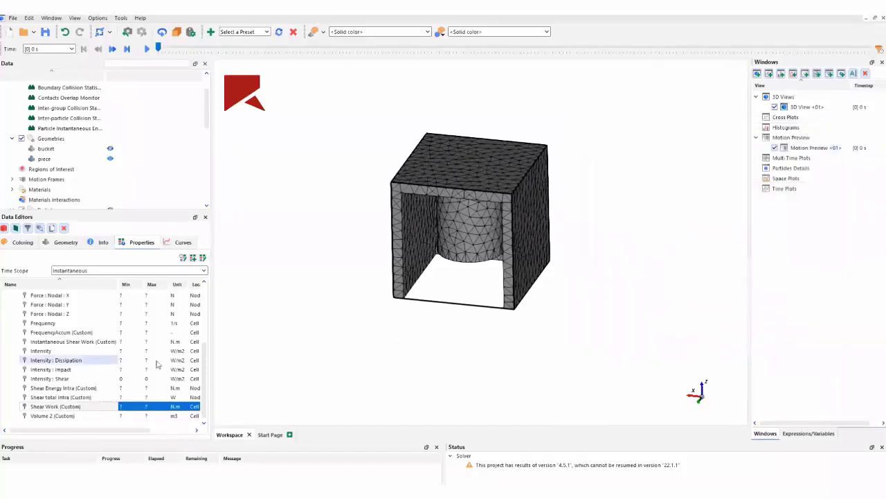
- Review the expression and variables of the piece's Cumulative SW custom property, then close its definition
{"action": "scroll", "coordinate": [80, 356], "scroll_direction": "up", "scroll_amount": 2}
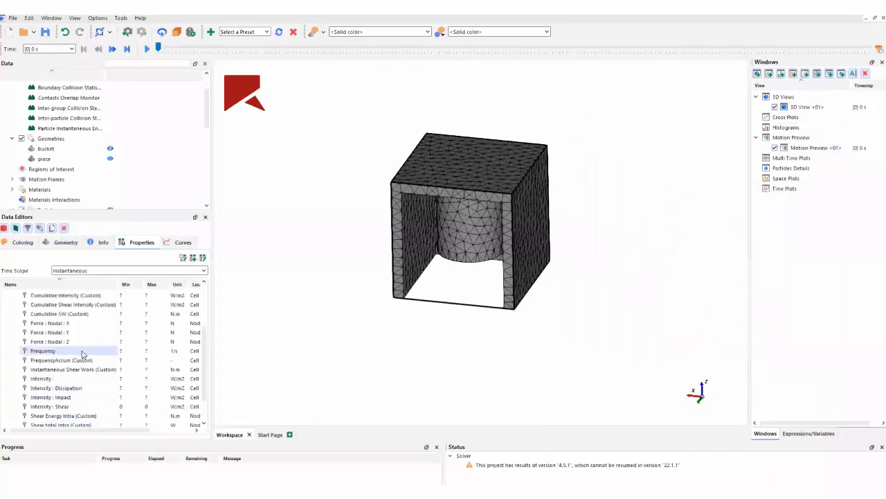
{"action": "left_click", "coordinate": [62, 342]}
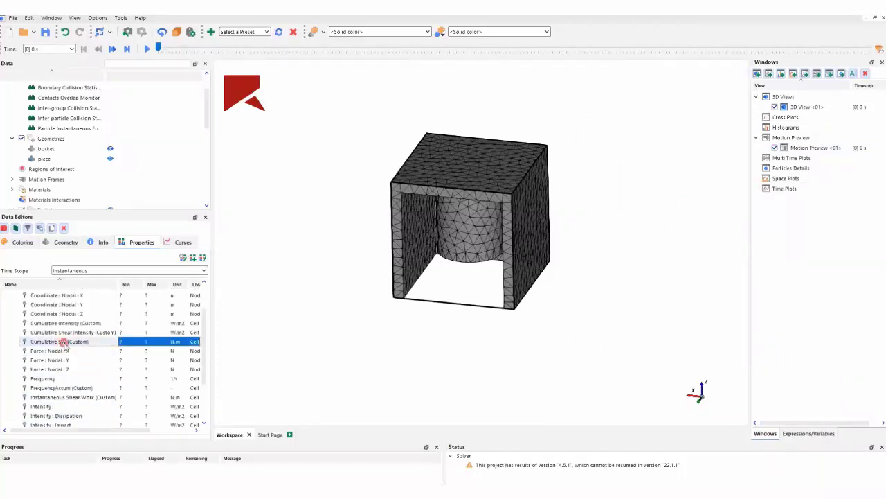
{"action": "left_click", "coordinate": [203, 257]}
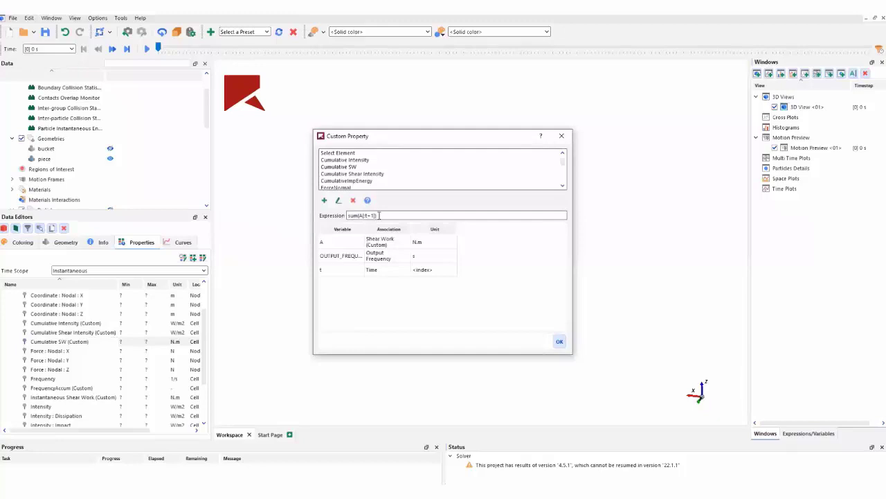
{"action": "left_click", "coordinate": [562, 135]}
- Color the piece's faces by Cumulative SW (Custom) and advance the simulation time to 0.12 s
{"action": "left_click", "coordinate": [67, 159]}
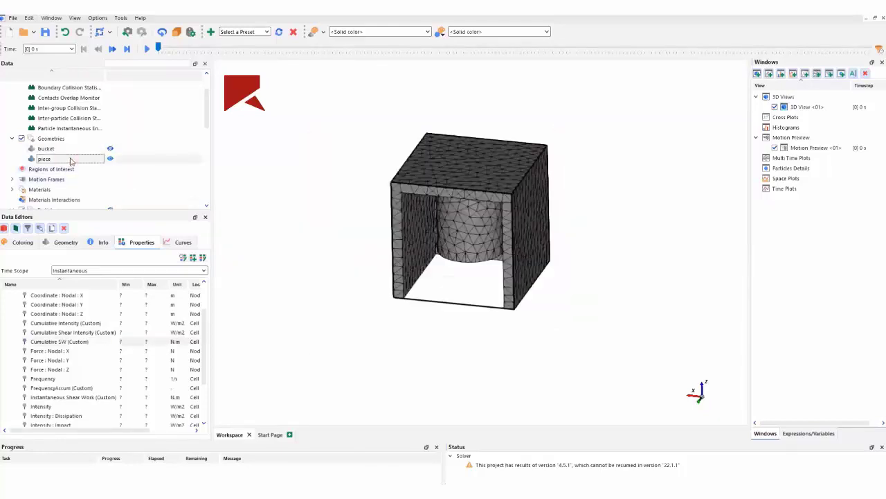
{"action": "left_click", "coordinate": [21, 243]}
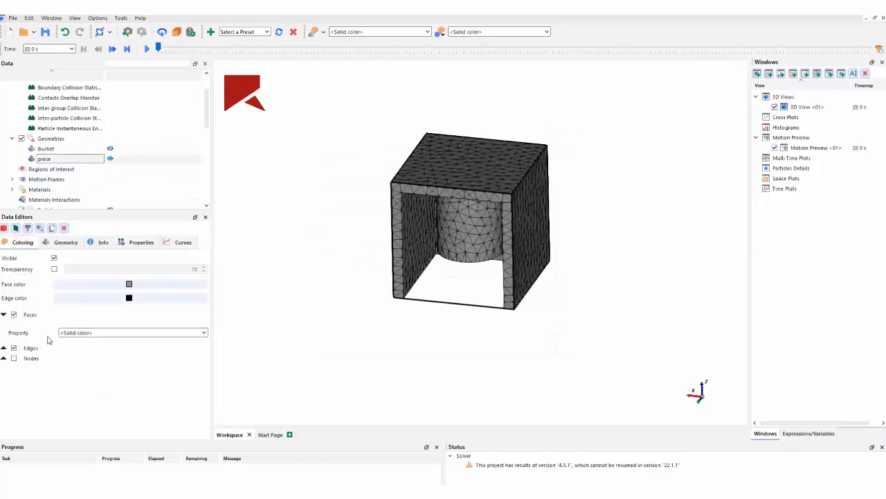
{"action": "left_click", "coordinate": [144, 335]}
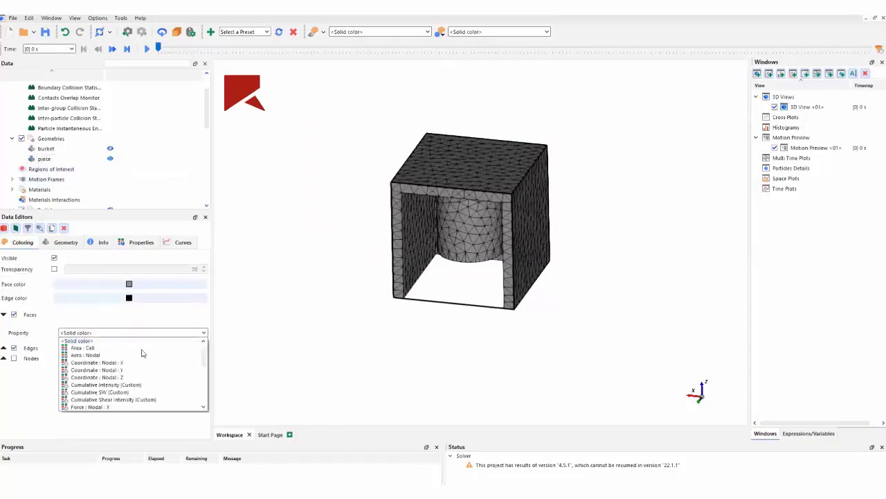
{"action": "left_click", "coordinate": [125, 391]}
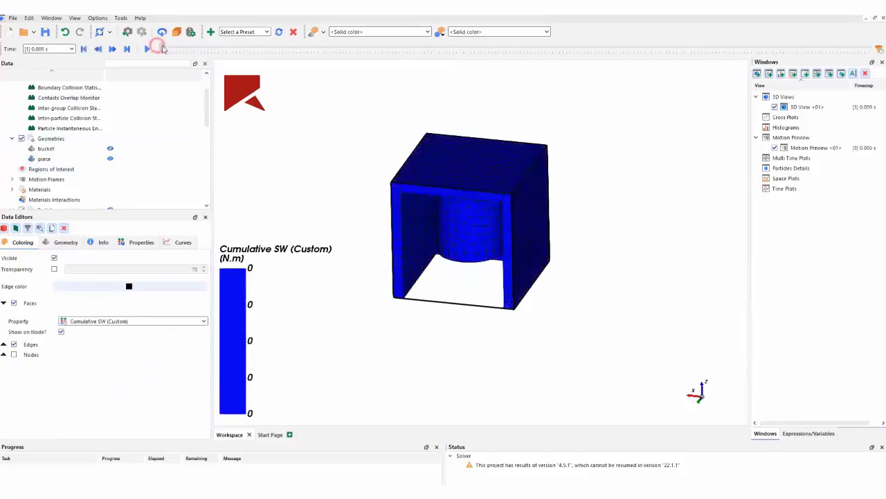
{"action": "left_click_drag", "start_coordinate": [158, 48], "coordinate": [243, 48]}
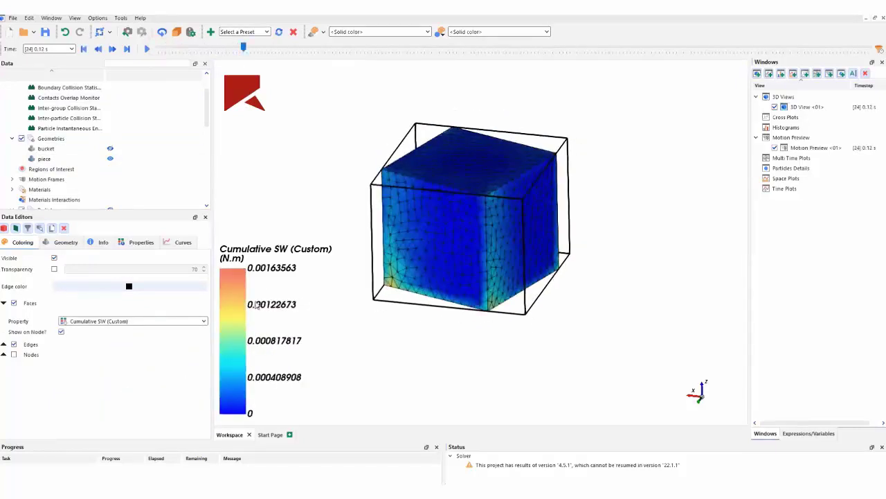
- Switch the Cumulative SW color-scale limits to User Defined and set the upper limit to 0.01 N.m
{"action": "right_click", "coordinate": [235, 331]}
{"action": "left_click", "coordinate": [266, 403]}
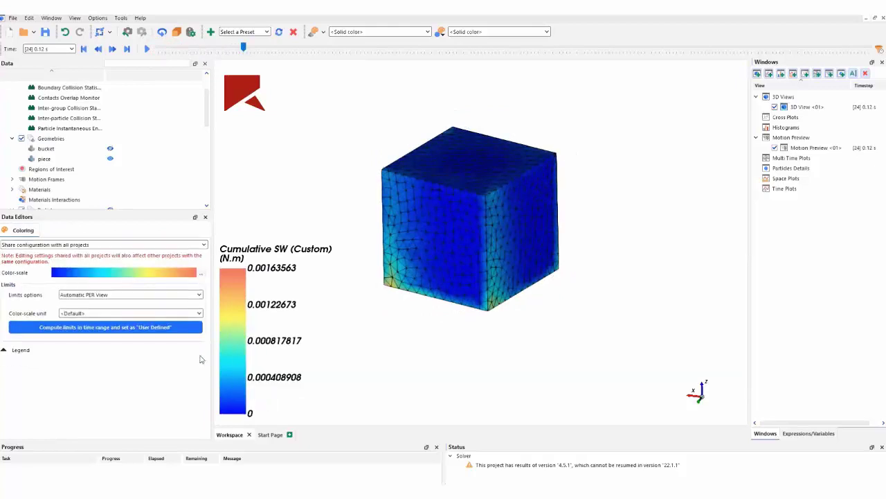
{"action": "left_click", "coordinate": [199, 295]}
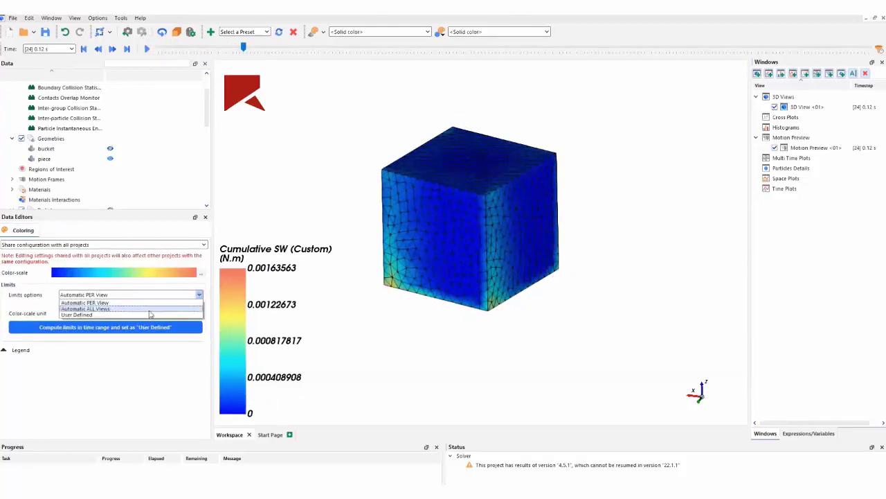
{"action": "left_click", "coordinate": [104, 314]}
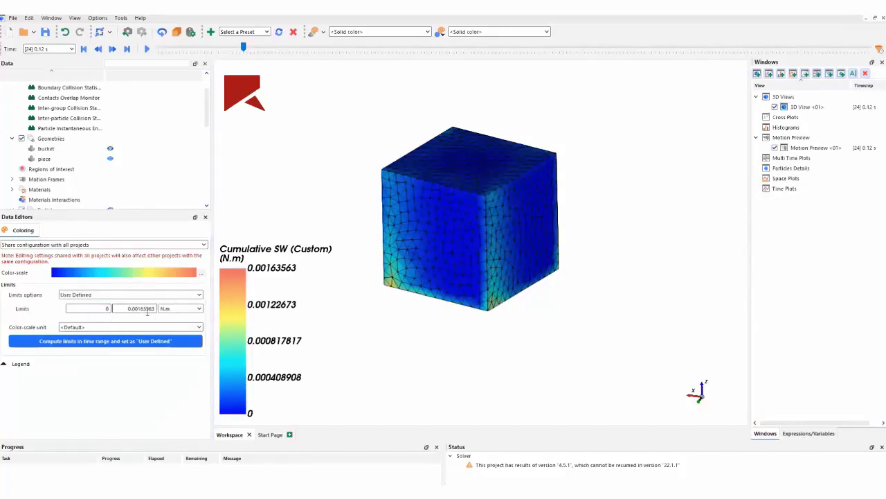
{"action": "left_click", "coordinate": [136, 309]}
{"action": "left_click", "coordinate": [134, 310]}
{"action": "left_click_drag", "start_coordinate": [134, 309], "coordinate": [226, 299]}
{"action": "type", "text": "1"}
{"action": "key", "text": "Return"}
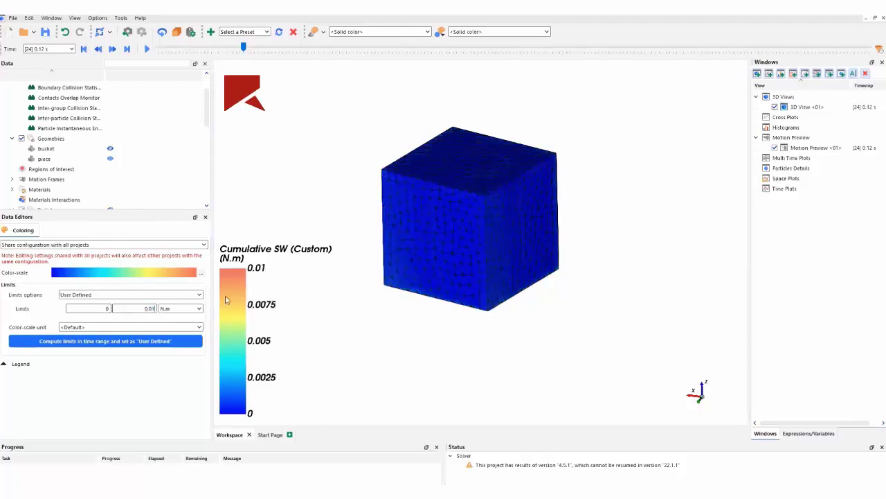
- Change the highest color of the Cumulative SW color scale to pure red
{"action": "left_click", "coordinate": [199, 272]}
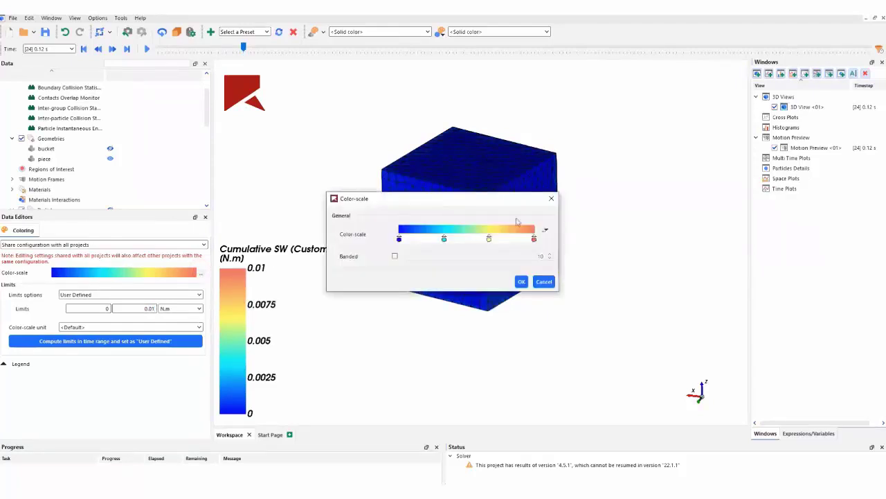
{"action": "double_click", "coordinate": [533, 239]}
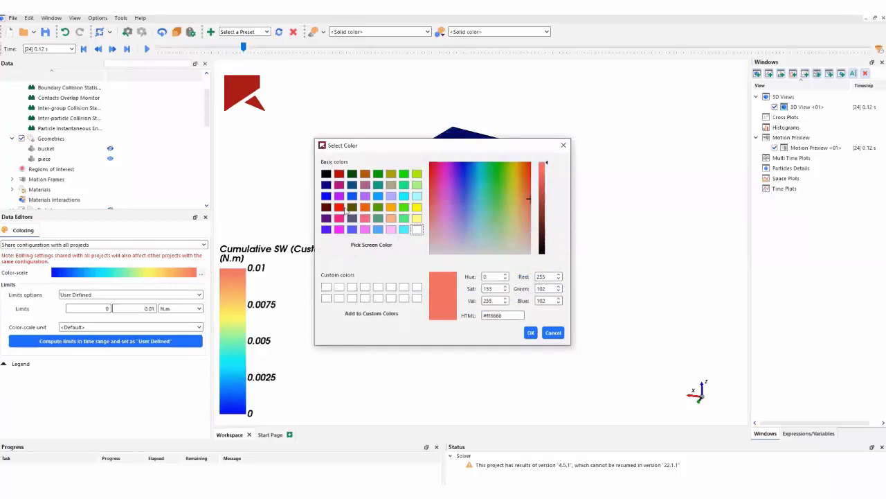
{"action": "left_click", "coordinate": [339, 207]}
{"action": "left_click", "coordinate": [530, 333]}
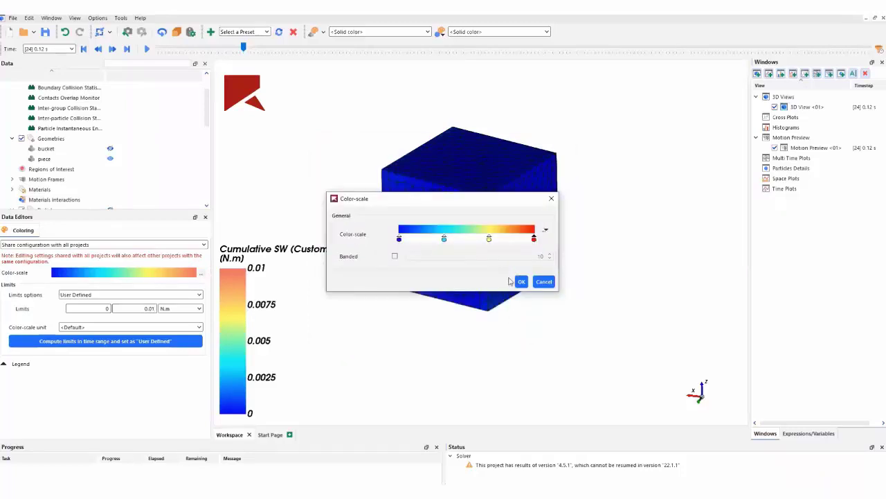
{"action": "left_click", "coordinate": [521, 280]}
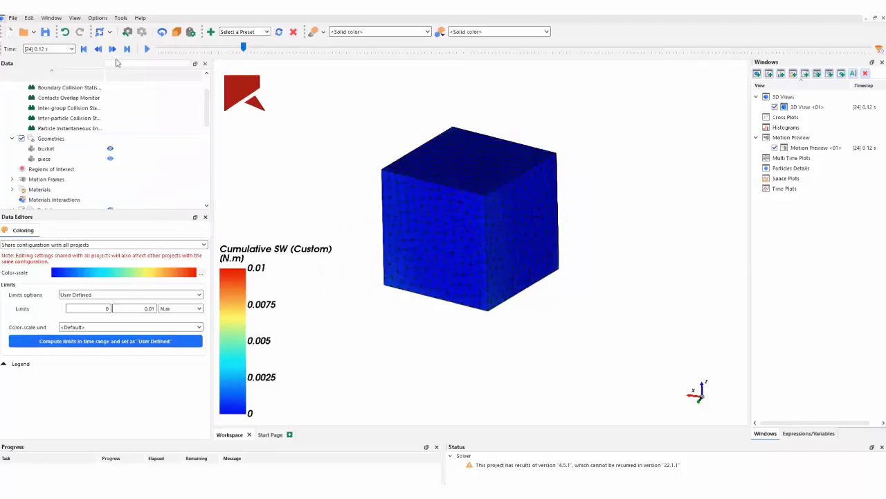
- Go to the last output time and set the upper limit of the Cumulative SW scale to 0.005 N.m
{"action": "left_click", "coordinate": [127, 48]}
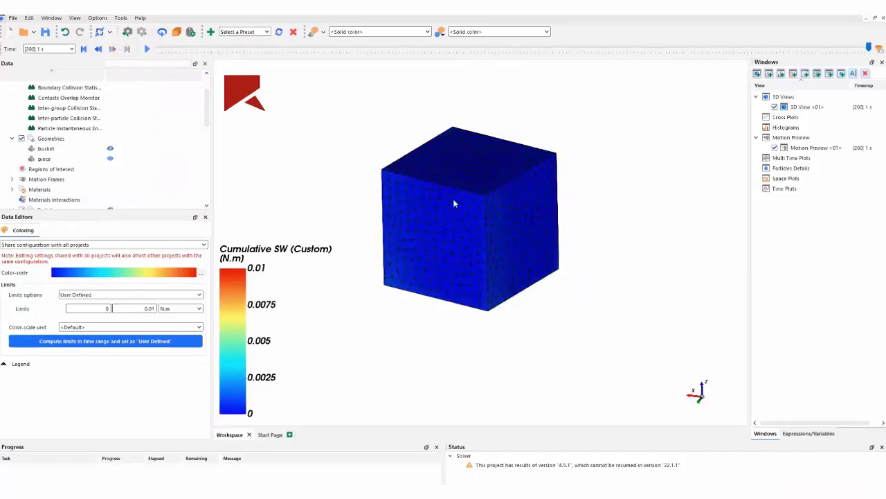
{"action": "left_click", "coordinate": [152, 308]}
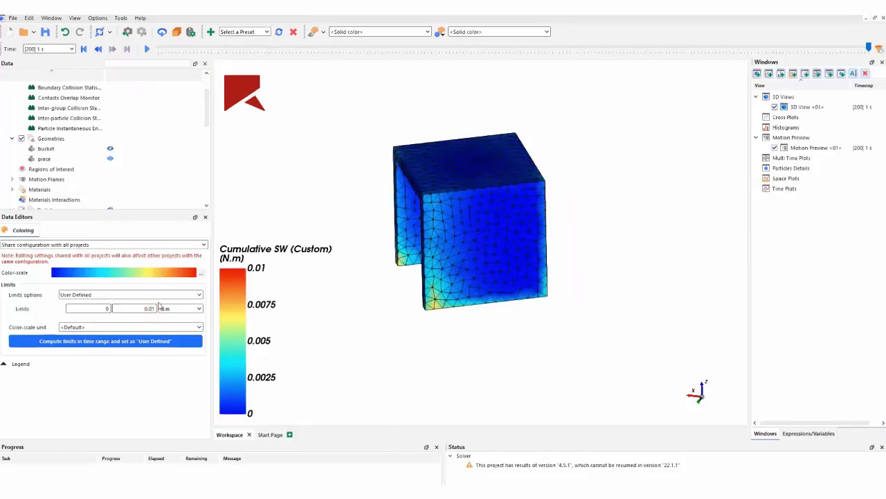
{"action": "type", "text": "0.005"}
{"action": "key", "text": "Return"}
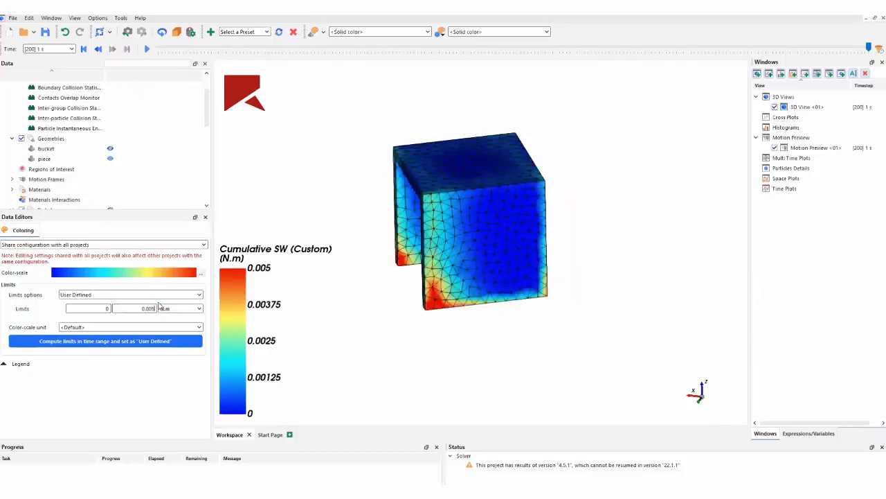
{"action": "left_click_drag", "start_coordinate": [427, 358], "coordinate": [576, 302]}
{"action": "scroll", "coordinate": [508, 262], "scroll_direction": "up", "scroll_amount": 3}
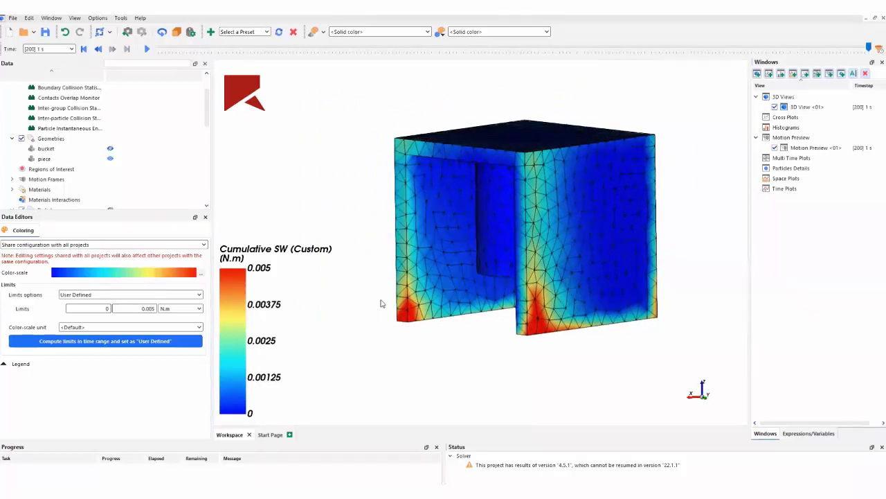
{"action": "left_click_drag", "start_coordinate": [450, 251], "coordinate": [437, 269]}
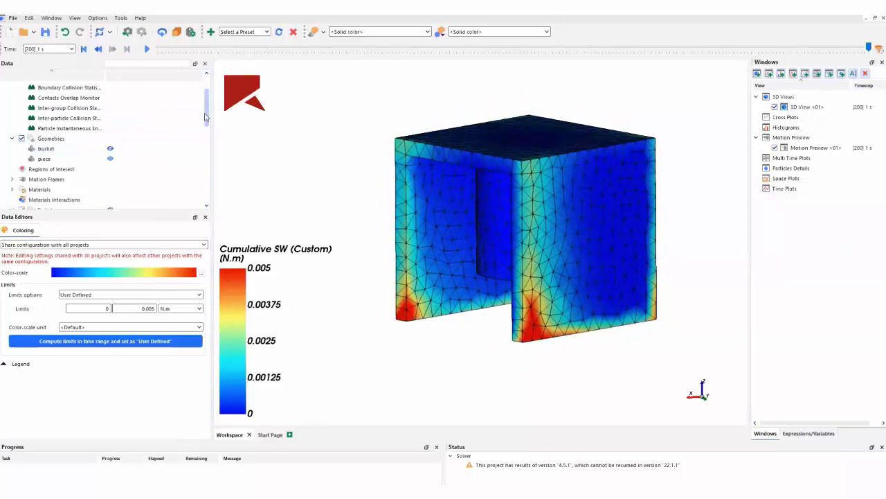
- Create a Plane process on the particles and hide the full particle set so only the cut half surrounds the piece
{"action": "scroll", "coordinate": [205, 117], "scroll_direction": "down", "scroll_amount": 2}
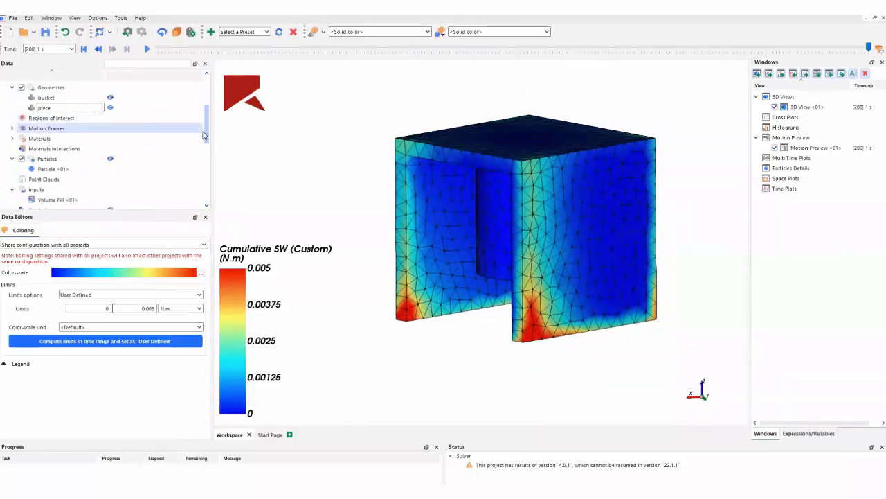
{"action": "scroll", "coordinate": [124, 147], "scroll_direction": "down", "scroll_amount": 1}
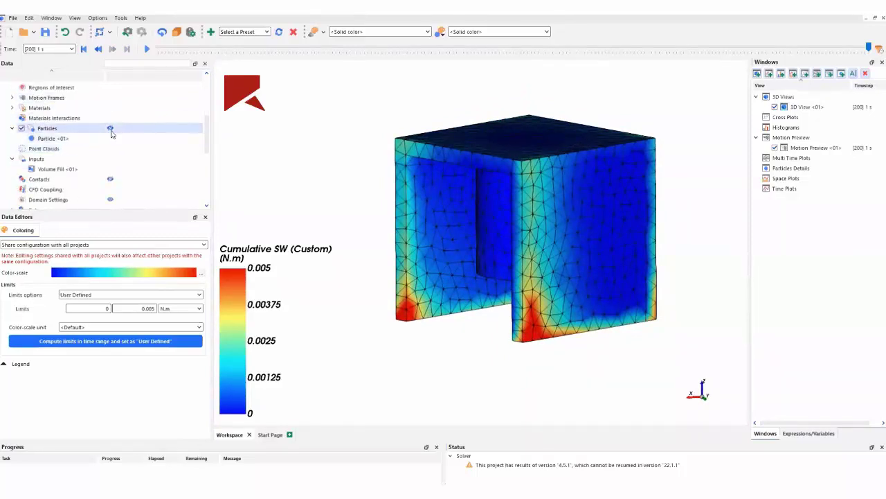
{"action": "left_click", "coordinate": [111, 129]}
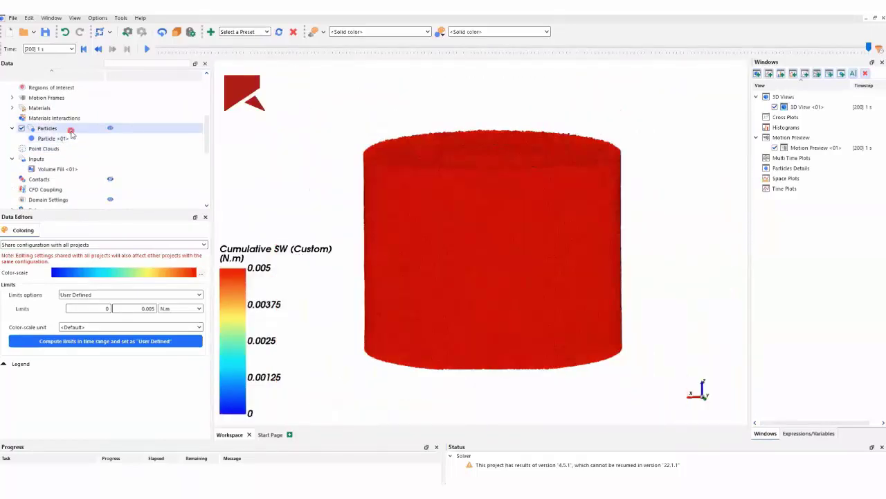
{"action": "right_click", "coordinate": [71, 131]}
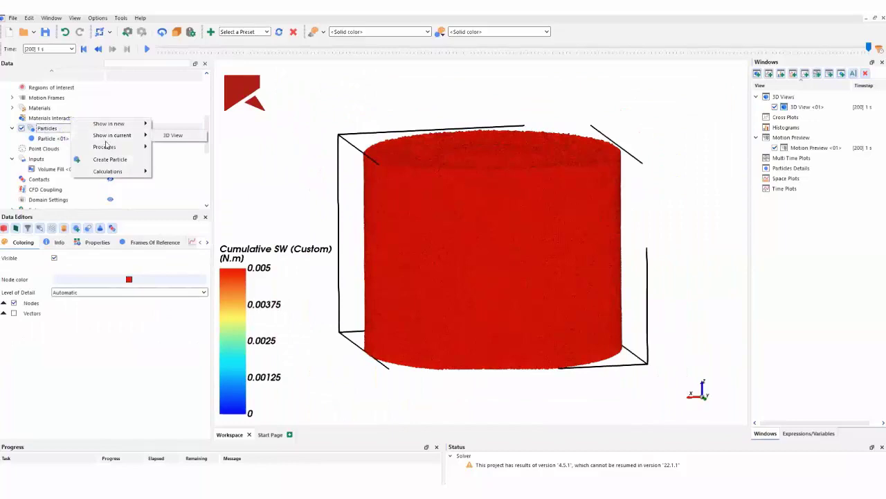
{"action": "mouse_move", "coordinate": [105, 145]}
{"action": "left_click", "coordinate": [185, 164]}
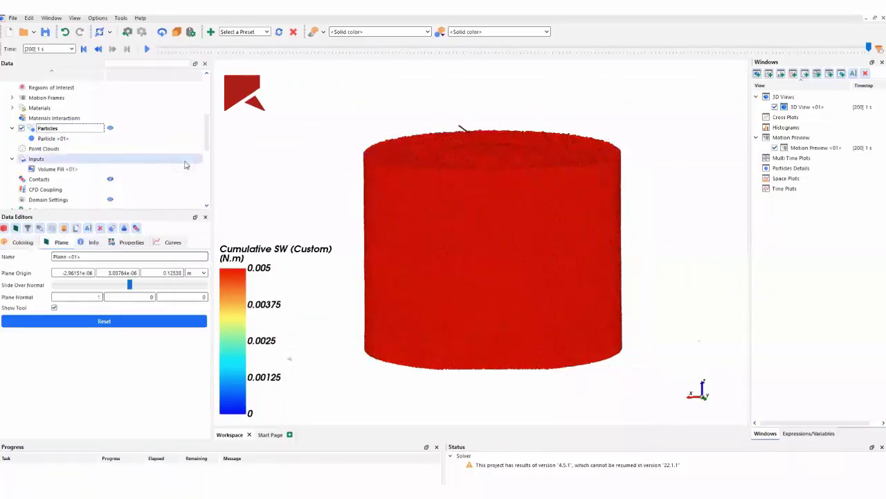
{"action": "left_click", "coordinate": [121, 130]}
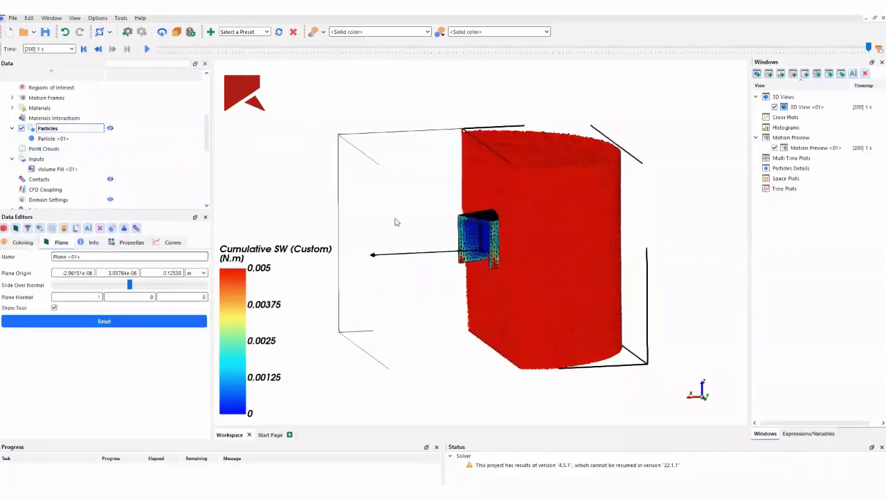
{"action": "left_click", "coordinate": [61, 161]}
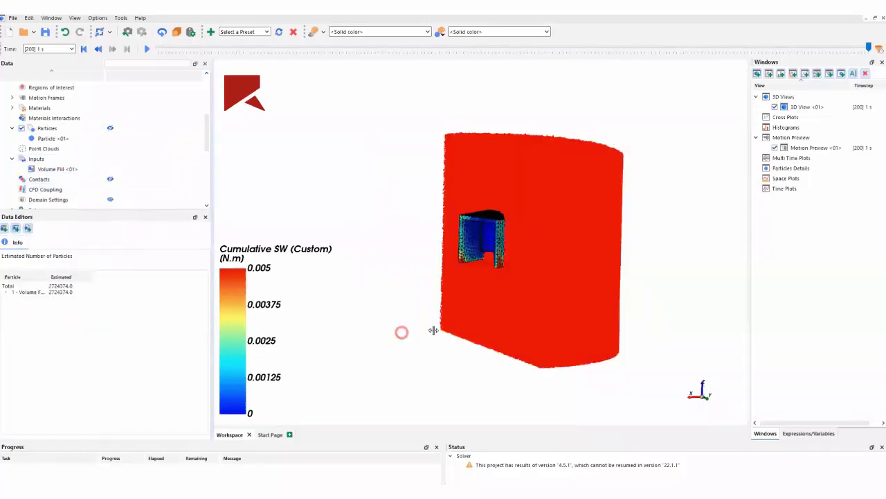
- Color the particles of Plane <01> by Absolute Translational Velocity
{"action": "mouse_move", "coordinate": [434, 331]}
{"action": "left_mouse_down"}
{"action": "mouse_move", "coordinate": [485, 366]}
{"action": "mouse_move", "coordinate": [422, 338]}
{"action": "left_mouse_up"}
{"action": "scroll", "coordinate": [412, 298], "scroll_direction": "up", "scroll_amount": 3}
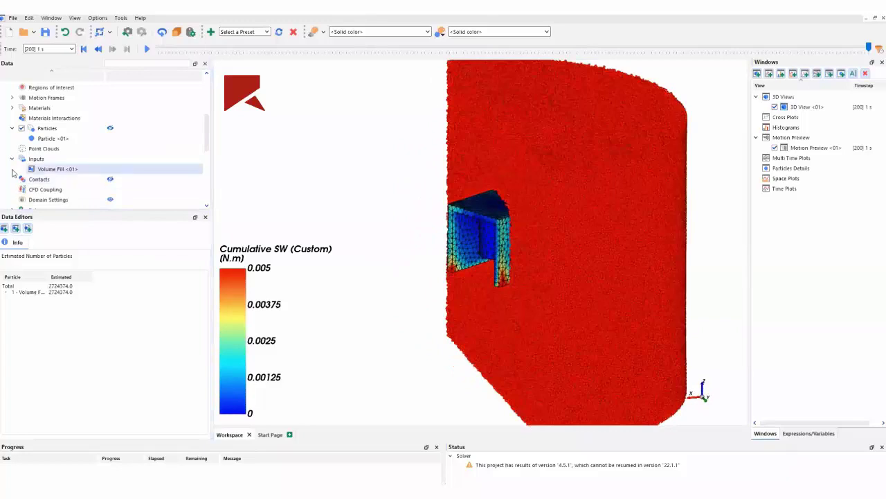
{"action": "scroll", "coordinate": [55, 173], "scroll_direction": "down", "scroll_amount": 2}
{"action": "left_click", "coordinate": [64, 190]}
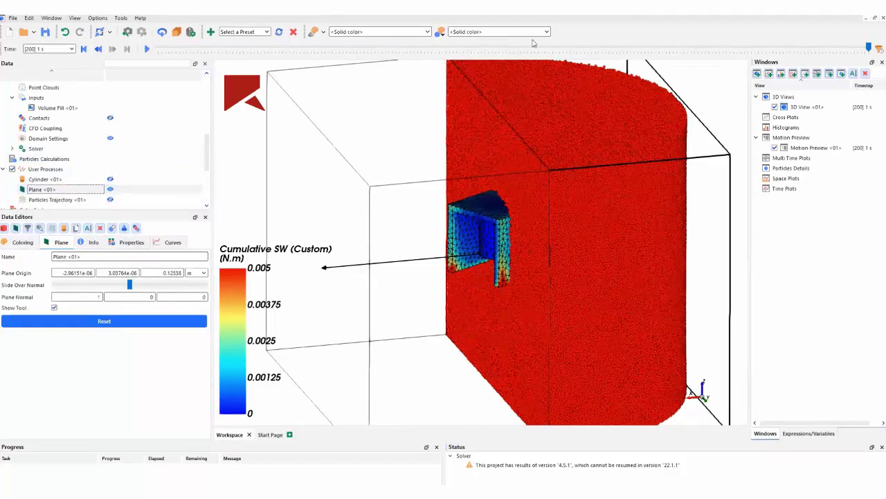
{"action": "left_click", "coordinate": [513, 32]}
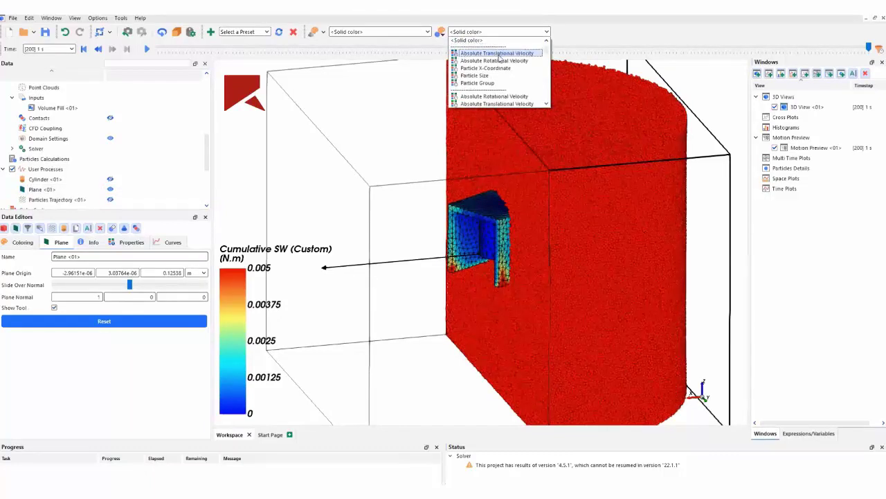
{"action": "left_click", "coordinate": [498, 54]}
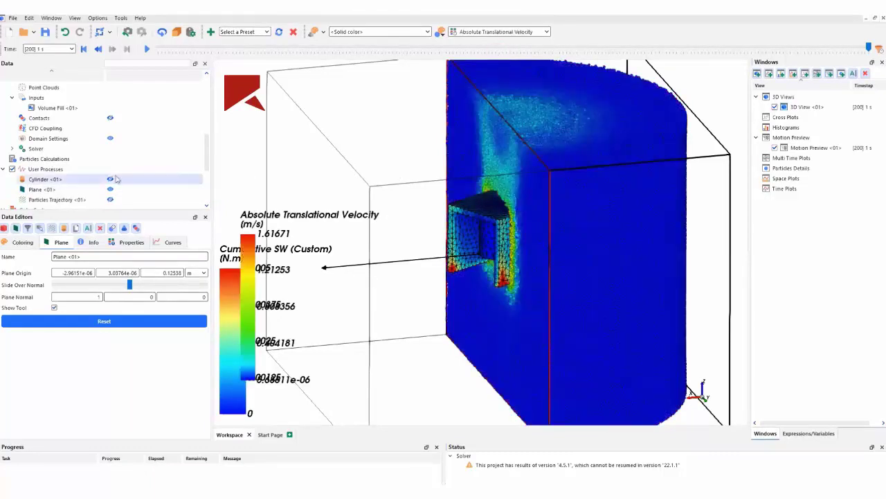
- Lay the Cumulative SW legend horizontally below the cut particles and place the Absolute Translational Velocity legend vertically above it, clear of the model
{"action": "left_click", "coordinate": [50, 170]}
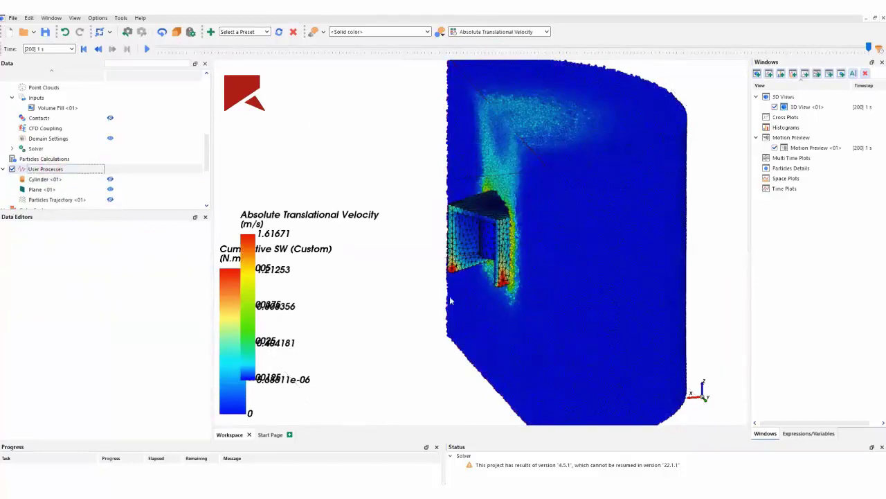
{"action": "left_click_drag", "start_coordinate": [394, 367], "coordinate": [485, 355]}
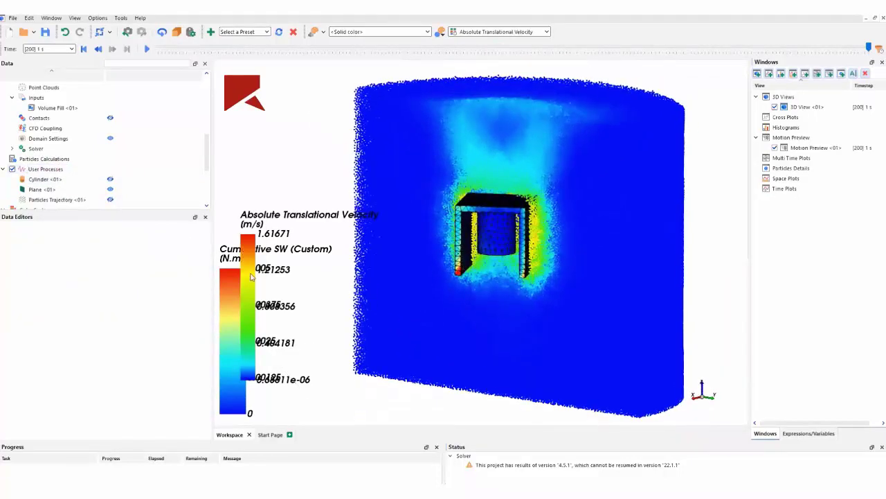
{"action": "left_click_drag", "start_coordinate": [247, 287], "coordinate": [281, 169]}
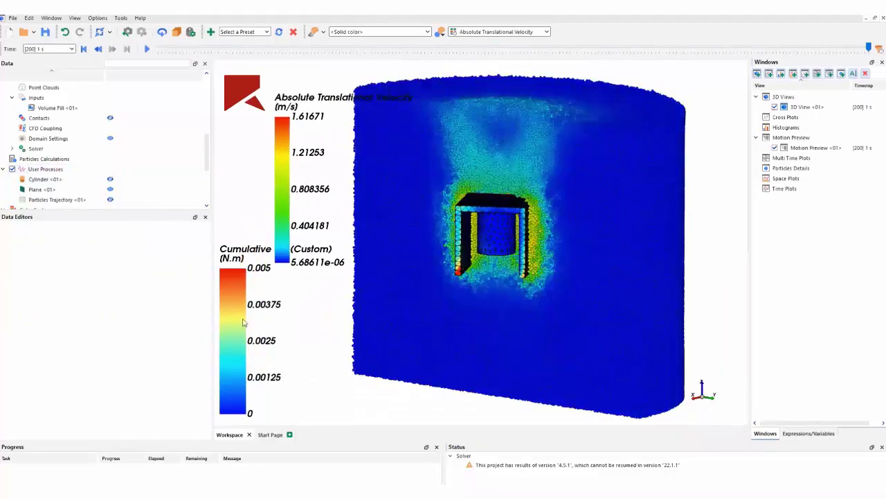
{"action": "left_click_drag", "start_coordinate": [247, 322], "coordinate": [357, 386]}
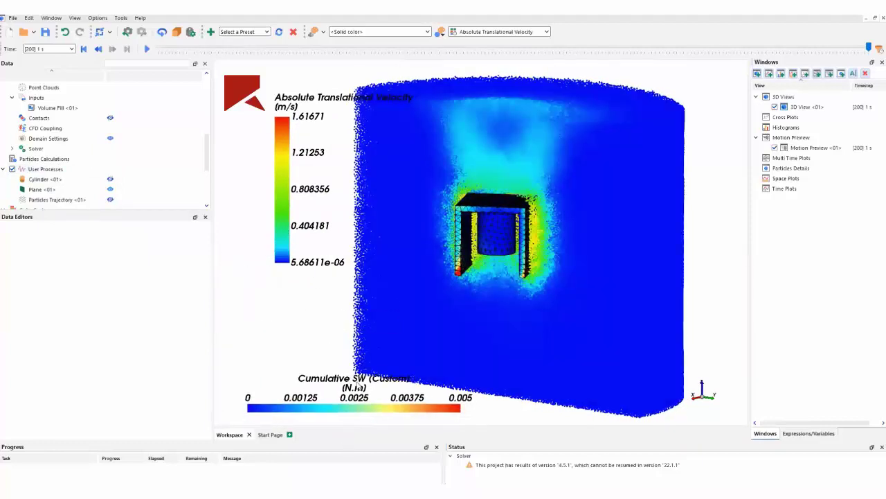
{"action": "middle_click_drag", "start_coordinate": [483, 348], "coordinate": [534, 331]}
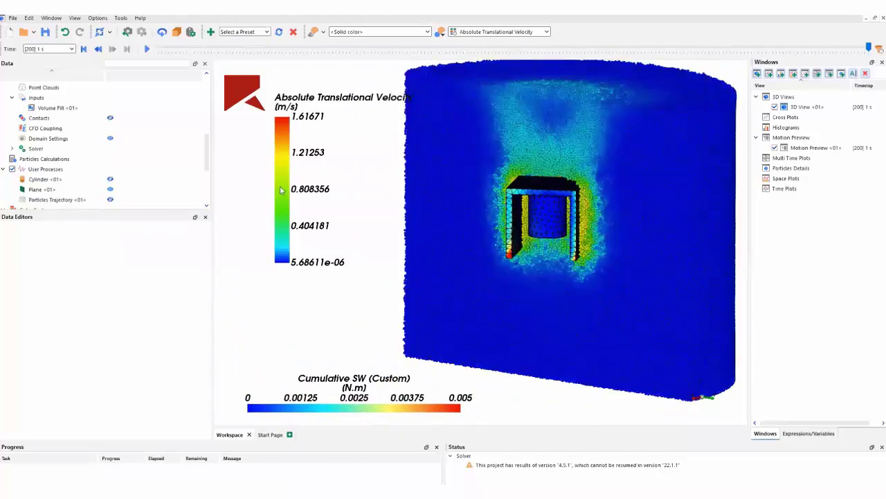
{"action": "left_click_drag", "start_coordinate": [281, 185], "coordinate": [244, 266]}
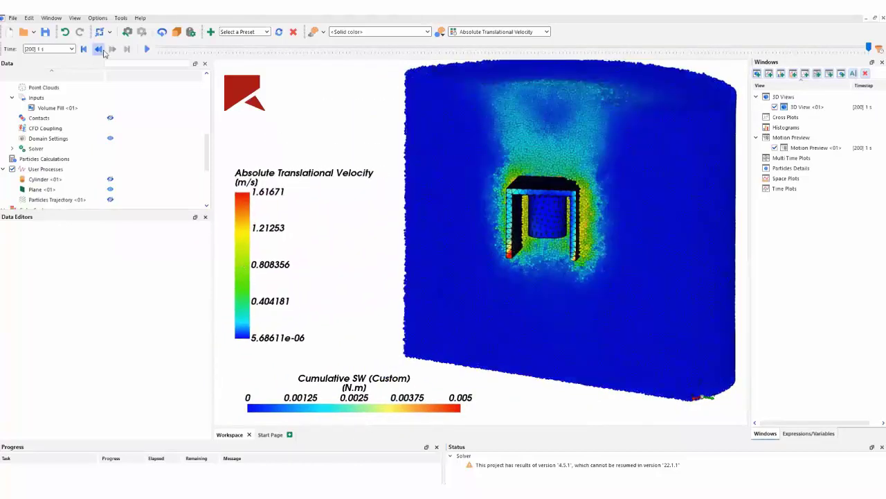
- Go to the 0.93 s output time and look up the Cylinder process available for Particles
{"action": "left_click_drag", "start_coordinate": [866, 46], "coordinate": [822, 48]}
{"action": "left_click", "coordinate": [807, 48]}
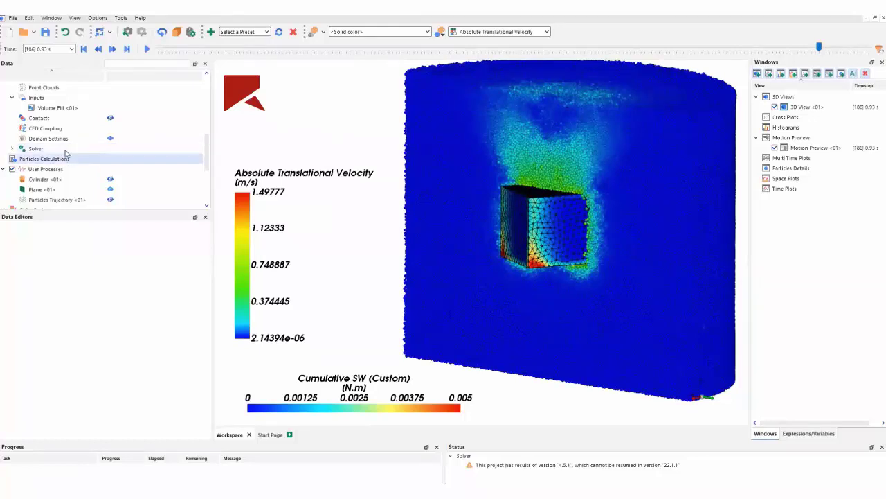
{"action": "scroll", "coordinate": [66, 153], "scroll_direction": "down", "scroll_amount": 2}
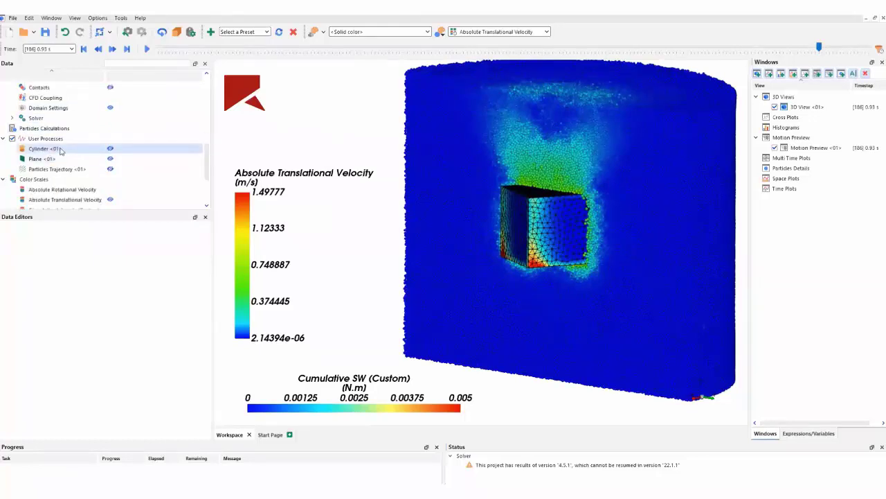
{"action": "scroll", "coordinate": [58, 150], "scroll_direction": "up", "scroll_amount": 3}
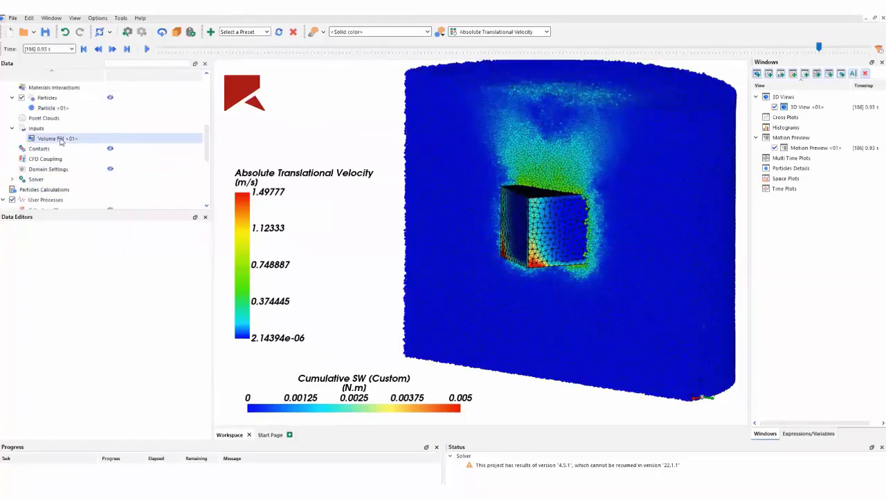
{"action": "left_click", "coordinate": [57, 102]}
{"action": "right_click", "coordinate": [56, 101]}
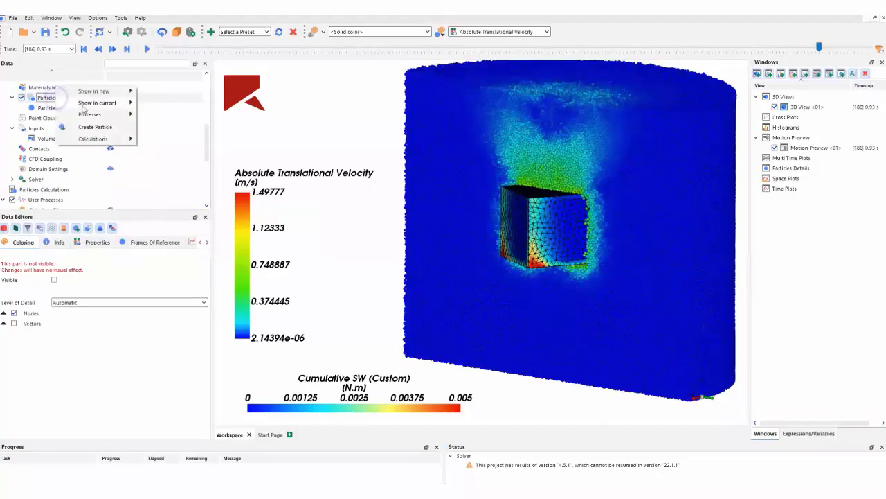
{"action": "mouse_move", "coordinate": [86, 120]}
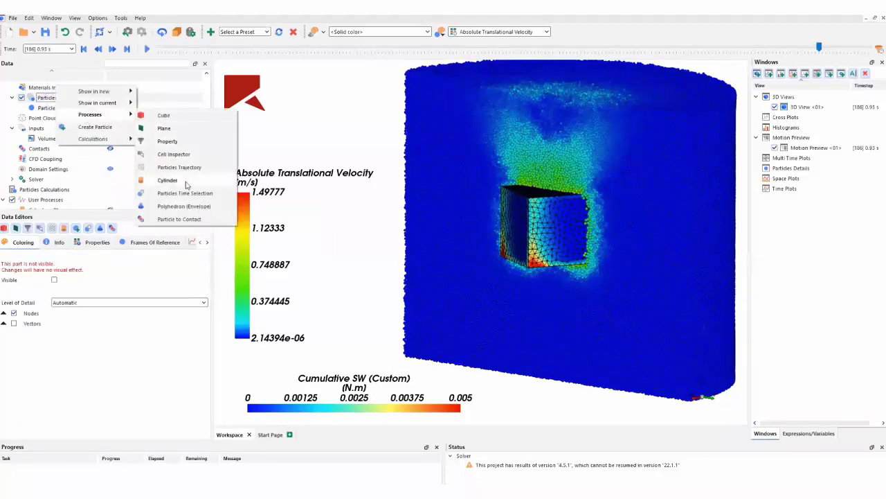
{"action": "left_click", "coordinate": [167, 180]}
{"action": "scroll", "coordinate": [72, 191], "scroll_direction": "down", "scroll_amount": 2}
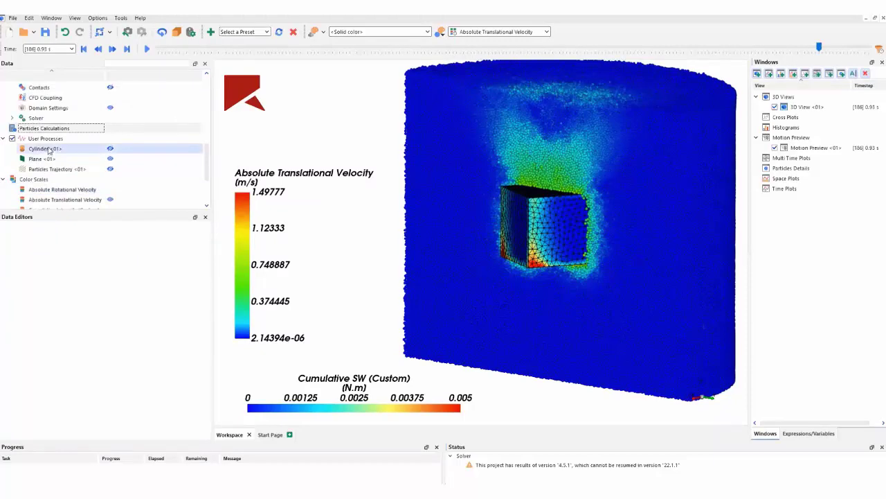
- Show the Cylinder <01> process and set its node coloring to a solid color
{"action": "left_click", "coordinate": [49, 149]}
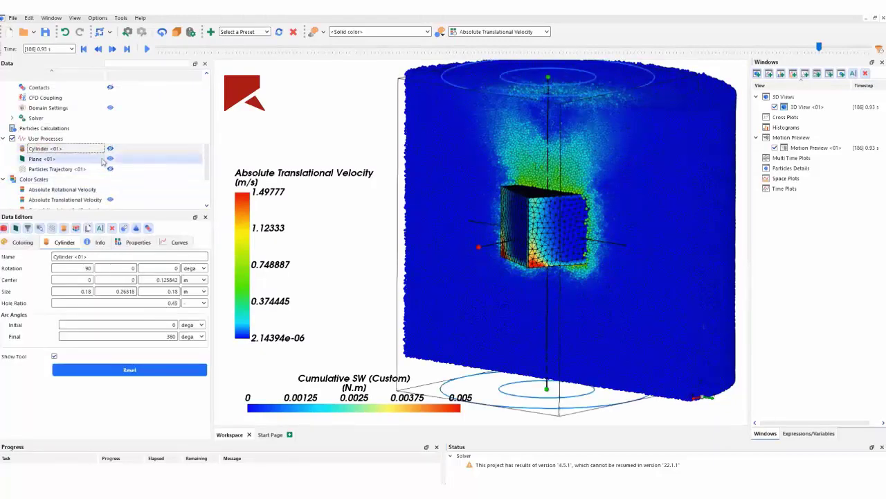
{"action": "left_click", "coordinate": [113, 150]}
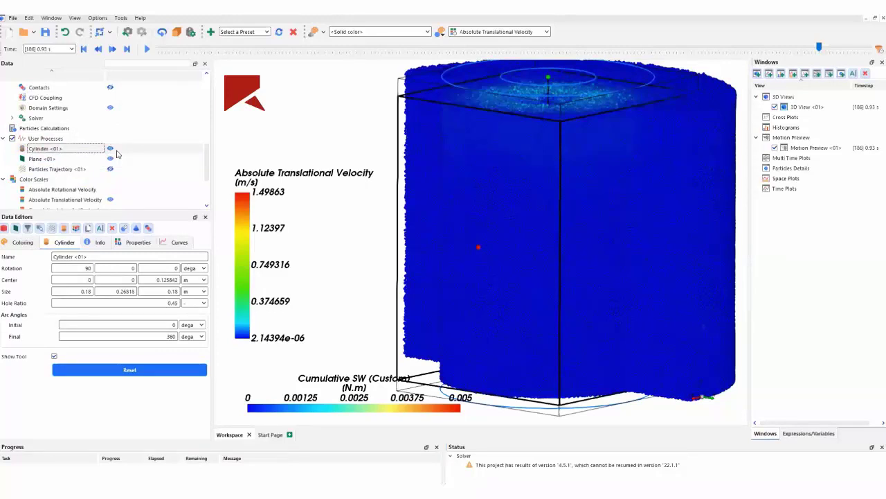
{"action": "left_click", "coordinate": [22, 241]}
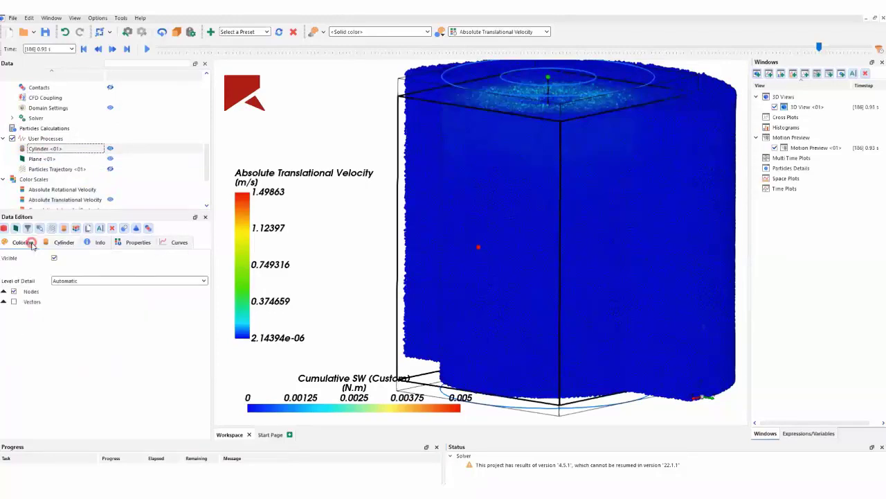
{"action": "left_click", "coordinate": [5, 291]}
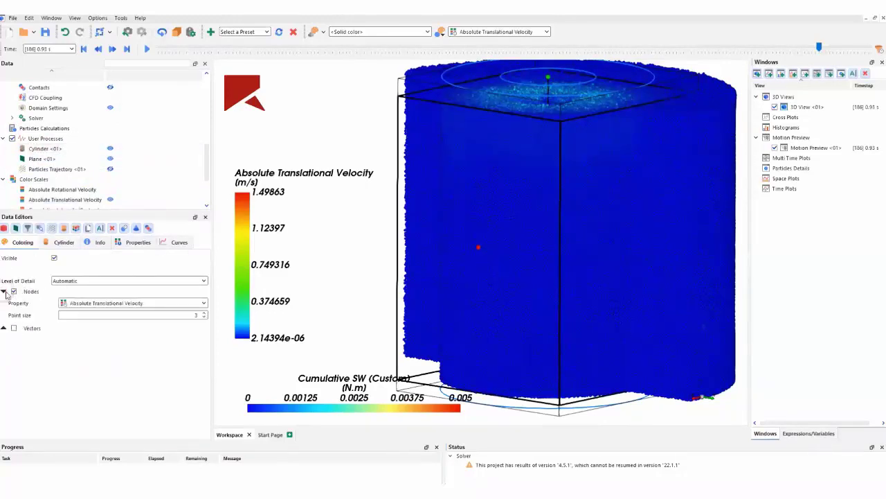
{"action": "left_click", "coordinate": [99, 308]}
{"action": "left_click", "coordinate": [97, 307]}
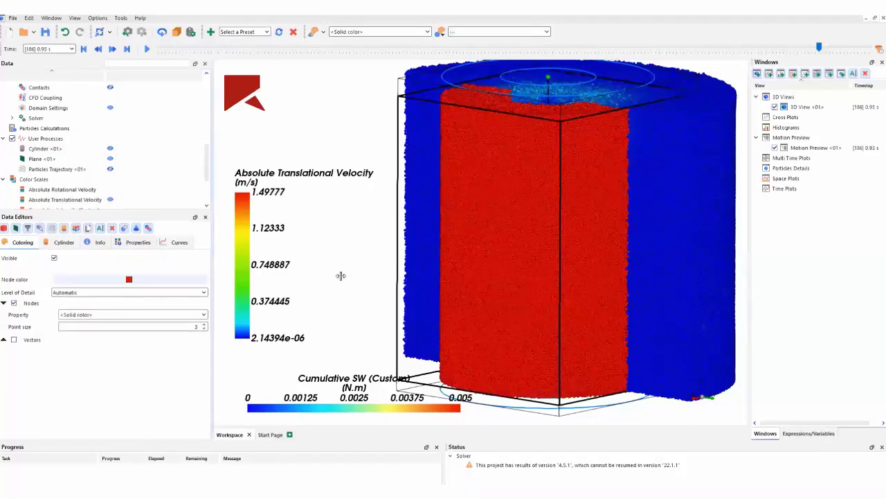
- Inspect the solid-colored ring of particles from above and hide Cylinder <01>
{"action": "left_click_drag", "start_coordinate": [338, 228], "coordinate": [330, 280]}
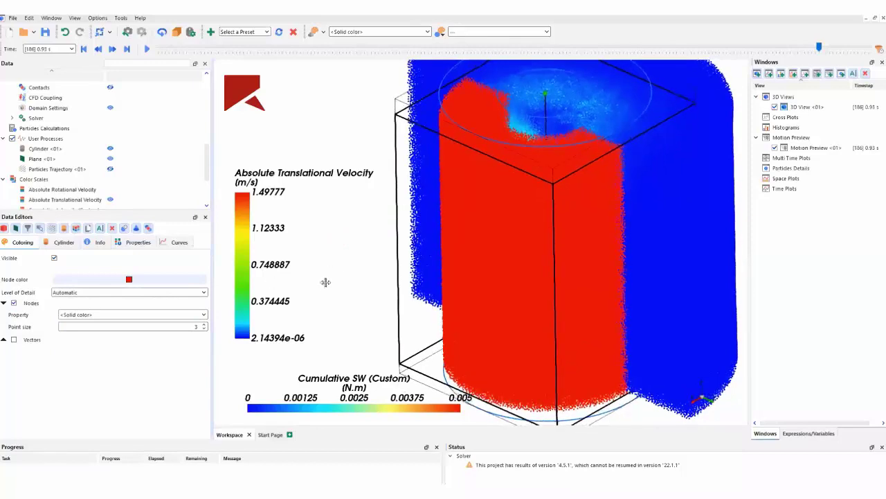
{"action": "scroll", "coordinate": [337, 273], "scroll_direction": "down", "scroll_amount": 5}
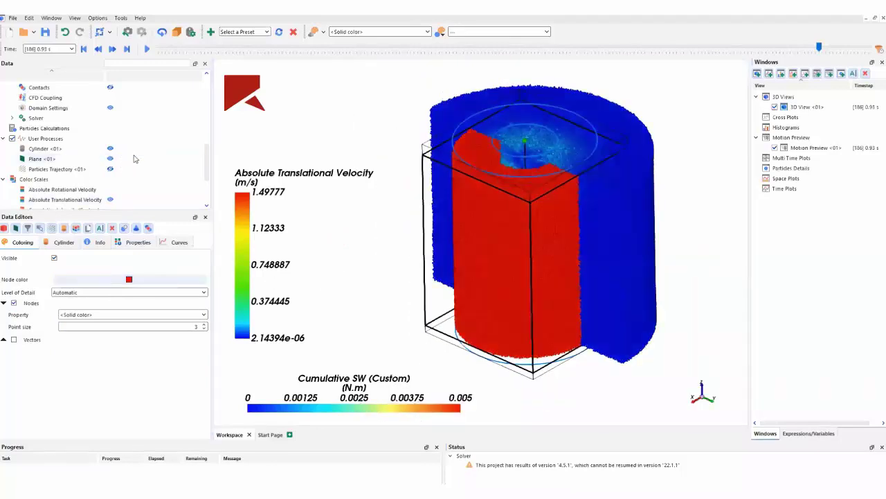
{"action": "left_click", "coordinate": [110, 148]}
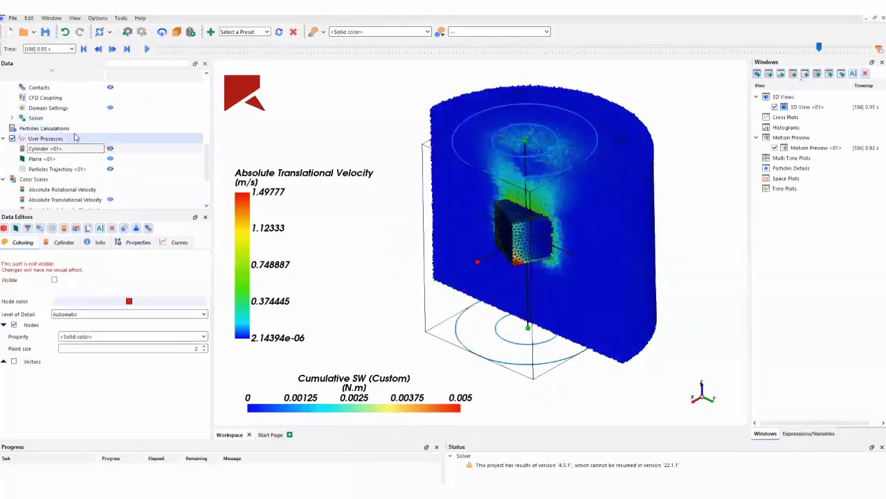
- Add a Tagging calculation to Particles based on Cylinder <01> and open its tag settings
{"action": "scroll", "coordinate": [76, 175], "scroll_direction": "up", "scroll_amount": 1}
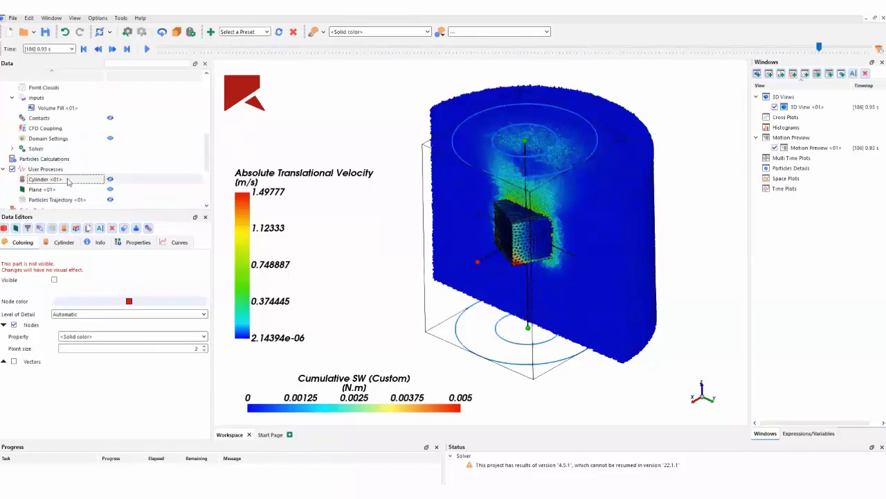
{"action": "scroll", "coordinate": [72, 169], "scroll_direction": "up", "scroll_amount": 2}
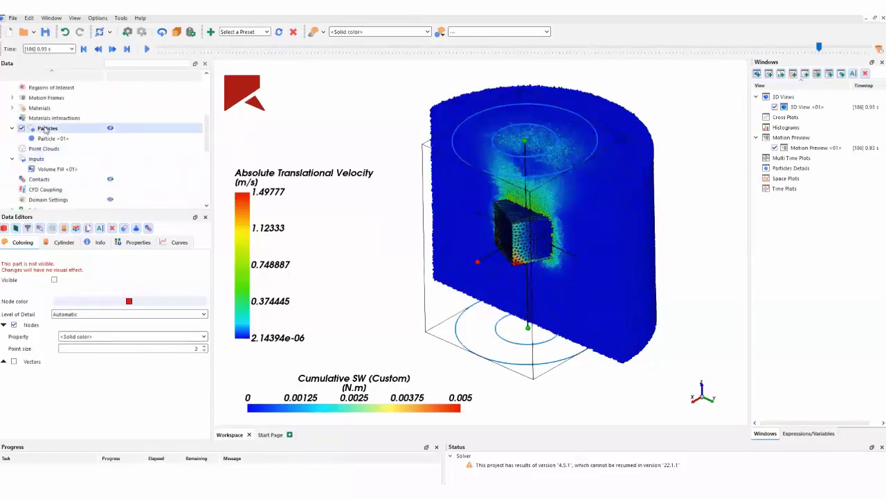
{"action": "left_click", "coordinate": [45, 130]}
{"action": "right_click", "coordinate": [45, 129]}
{"action": "mouse_move", "coordinate": [124, 169]}
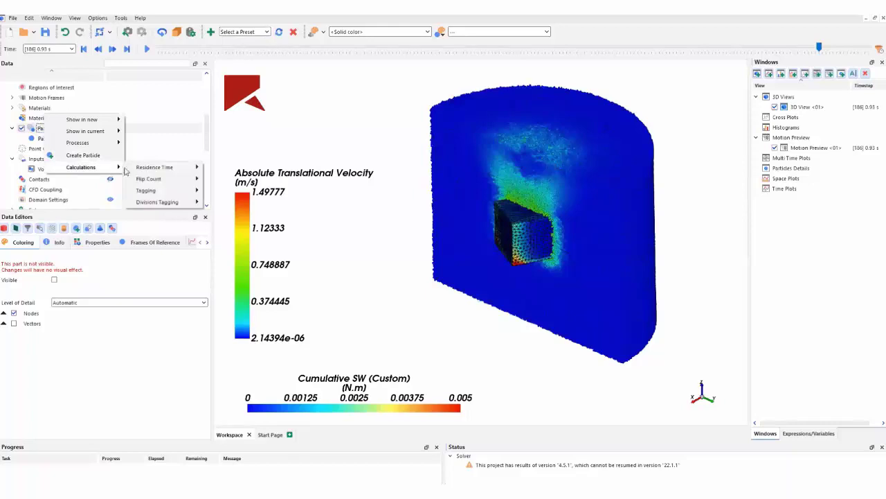
{"action": "mouse_move", "coordinate": [161, 193]}
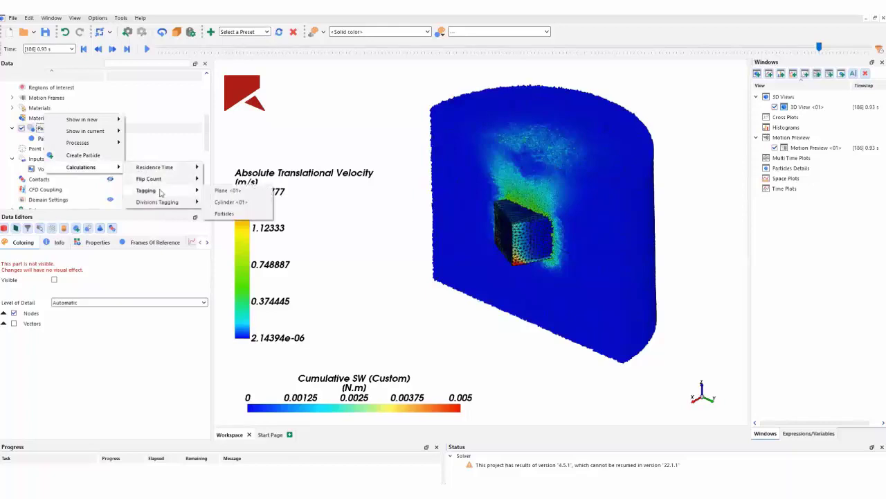
{"action": "left_click", "coordinate": [224, 202]}
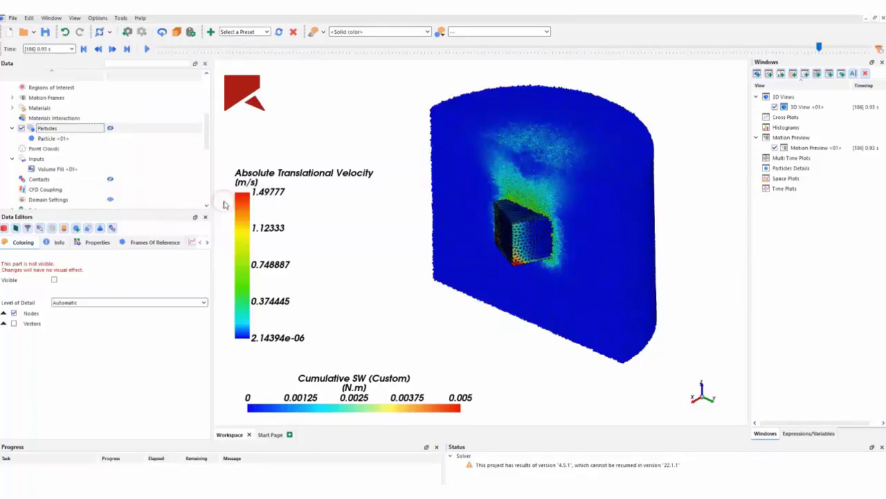
{"action": "left_click", "coordinate": [73, 170]}
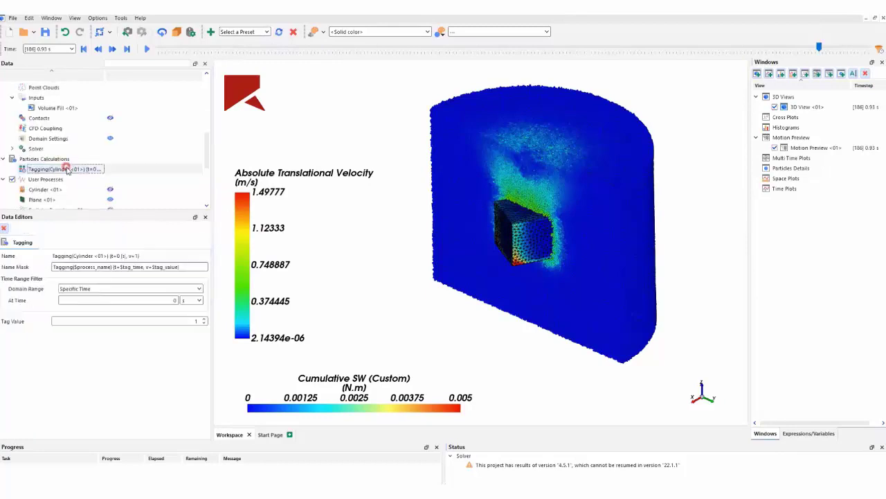
{"action": "left_click", "coordinate": [190, 322]}
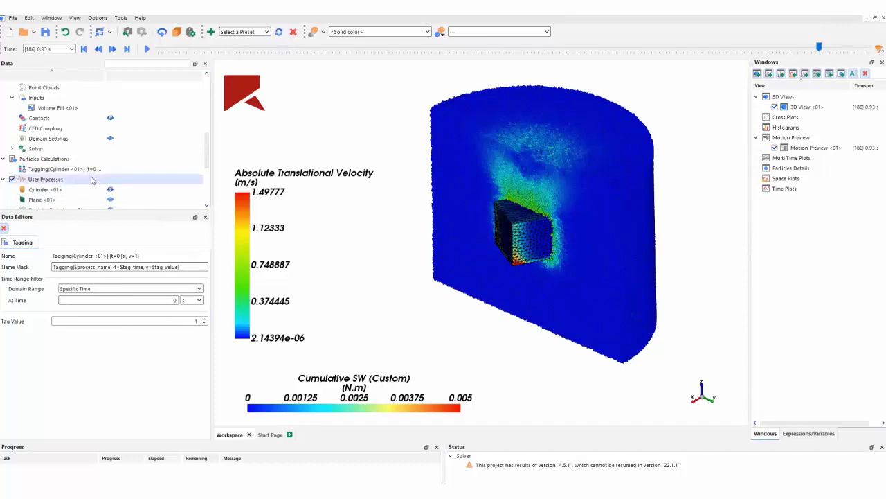
- Color the nodes of Plane <01> by the Tagging(Cylinder <01>) property
{"action": "scroll", "coordinate": [99, 169], "scroll_direction": "down", "scroll_amount": 2}
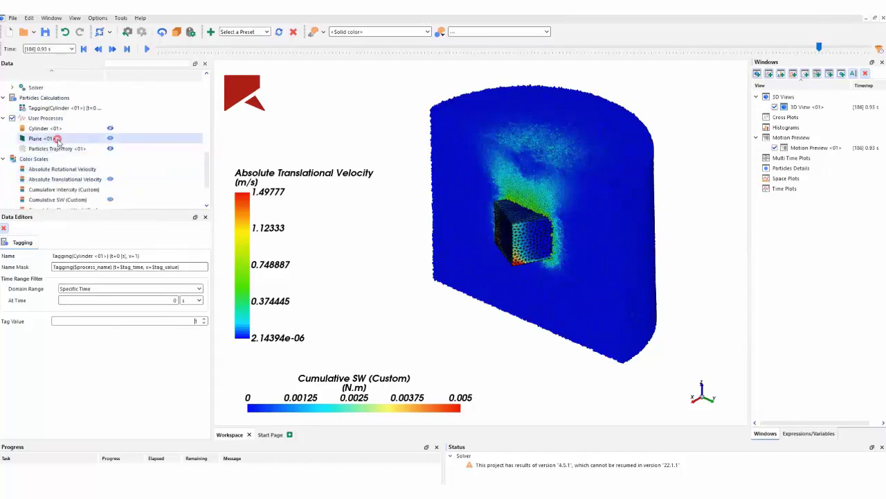
{"action": "left_click", "coordinate": [59, 139]}
{"action": "left_click", "coordinate": [25, 240]}
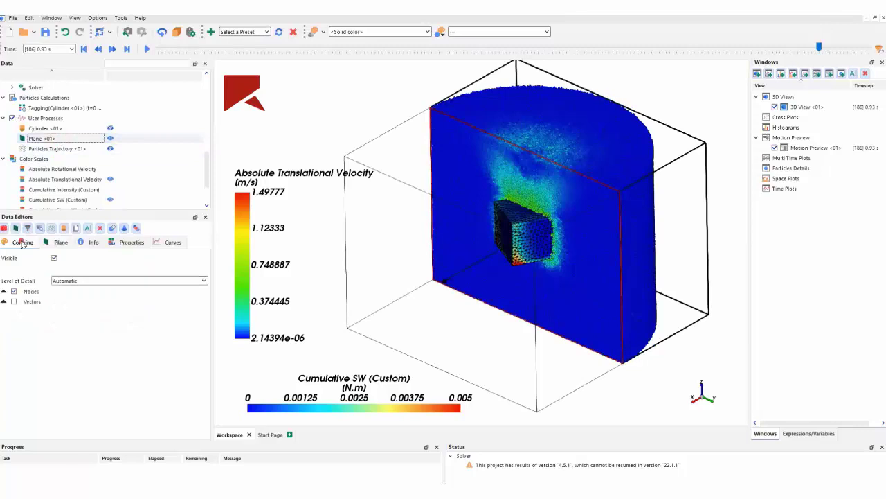
{"action": "left_click", "coordinate": [3, 291]}
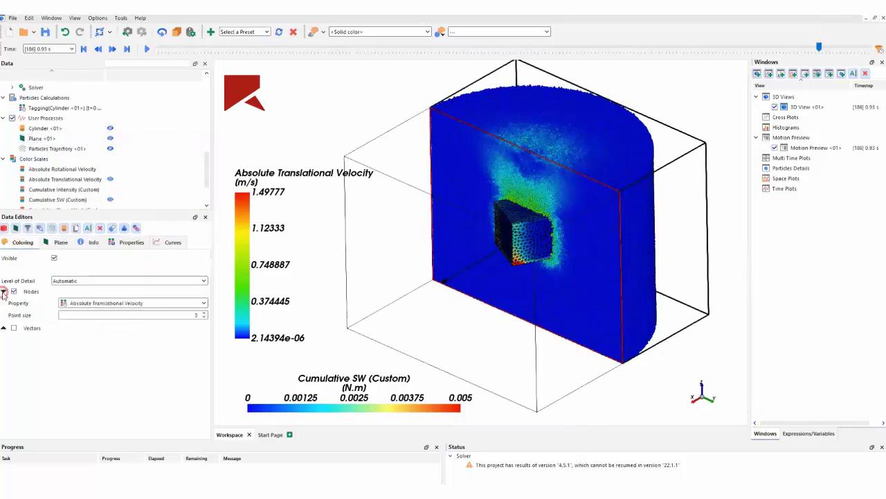
{"action": "left_click", "coordinate": [117, 303]}
{"action": "scroll", "coordinate": [119, 340], "scroll_direction": "down", "scroll_amount": 5}
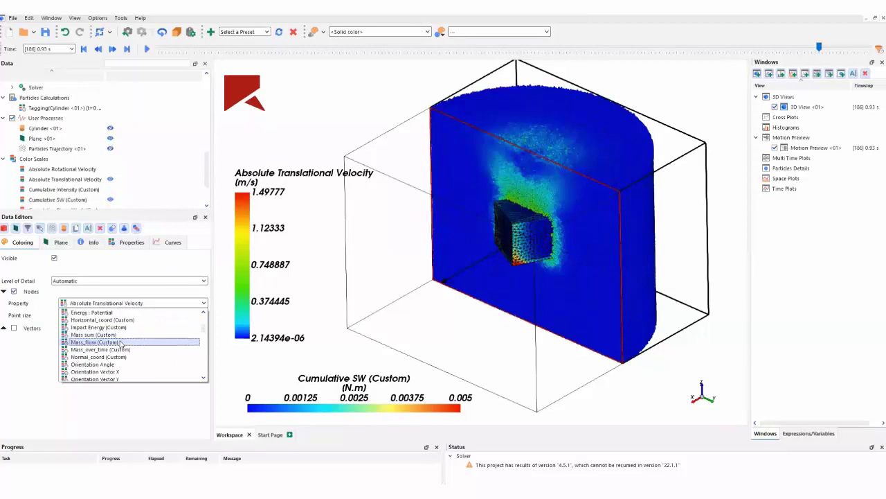
{"action": "scroll", "coordinate": [120, 350], "scroll_direction": "down", "scroll_amount": 10}
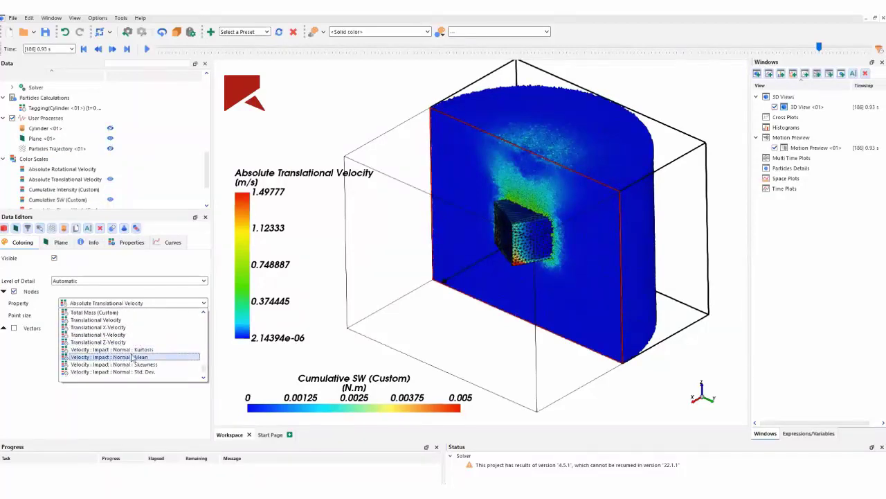
{"action": "scroll", "coordinate": [132, 356], "scroll_direction": "up", "scroll_amount": 3}
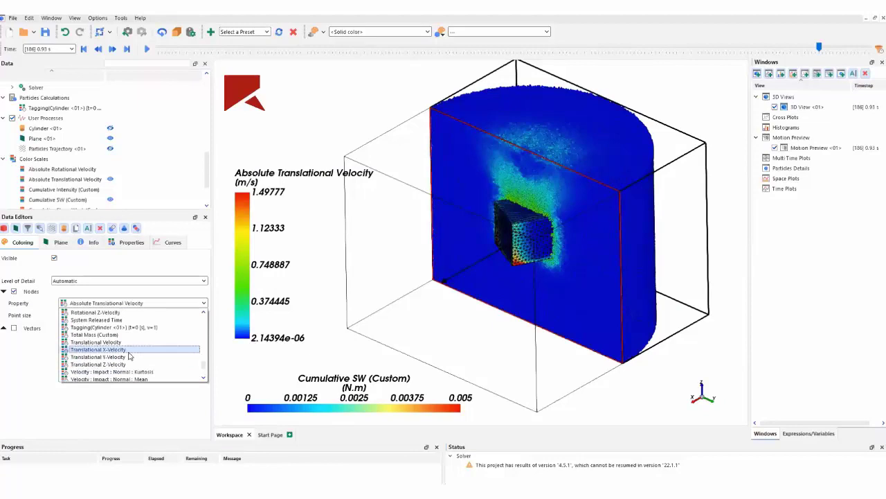
{"action": "left_click", "coordinate": [123, 327]}
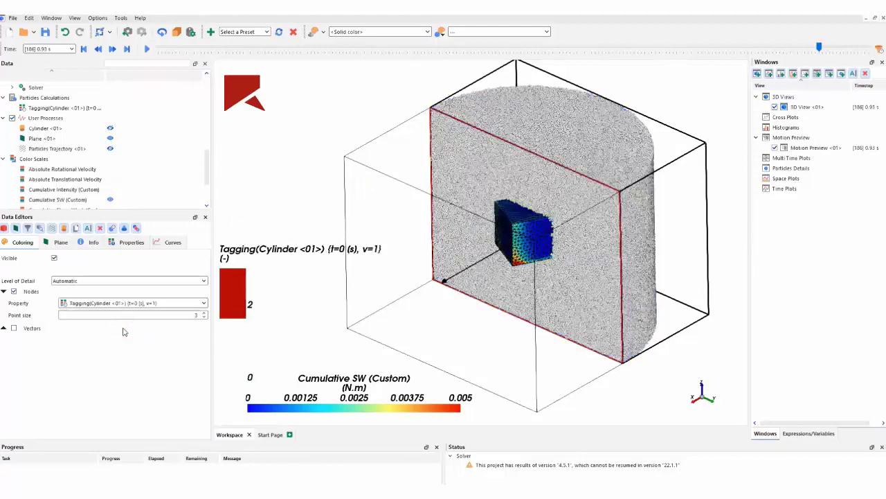
- Set the upper limit of the Tagging(Cylinder <01>) color scale to 1
{"action": "right_click", "coordinate": [226, 343]}
{"action": "left_click", "coordinate": [252, 373]}
{"action": "left_click_drag", "start_coordinate": [172, 308], "coordinate": [208, 312]}
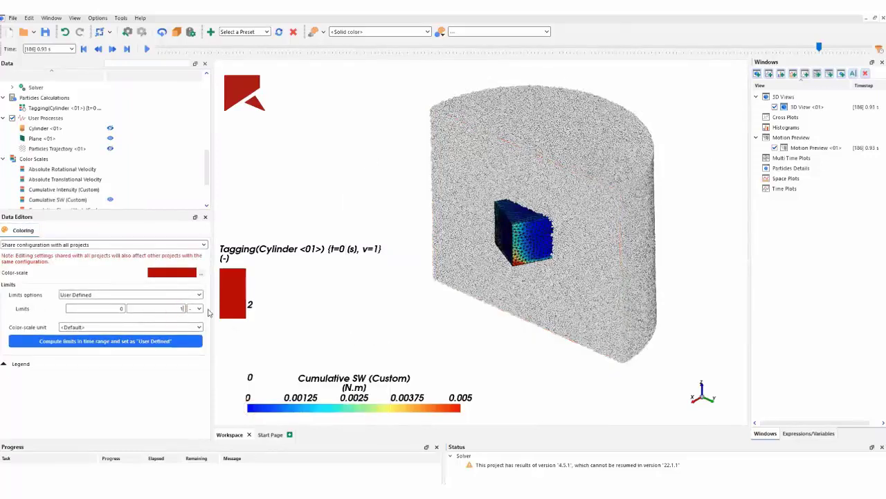
{"action": "type", "text": "1"}
{"action": "key", "text": "Return"}
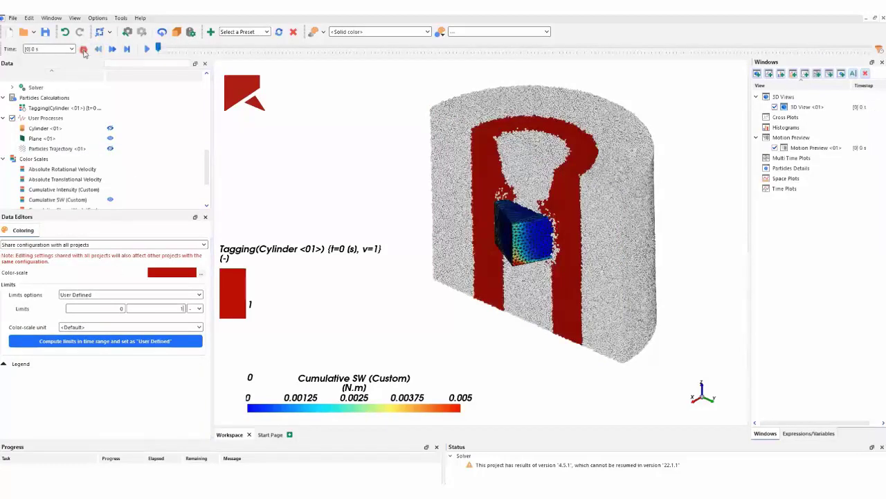
- Show the tagged particles on the cut plane at the first timestep and at 0.51 s
{"action": "left_click", "coordinate": [83, 48]}
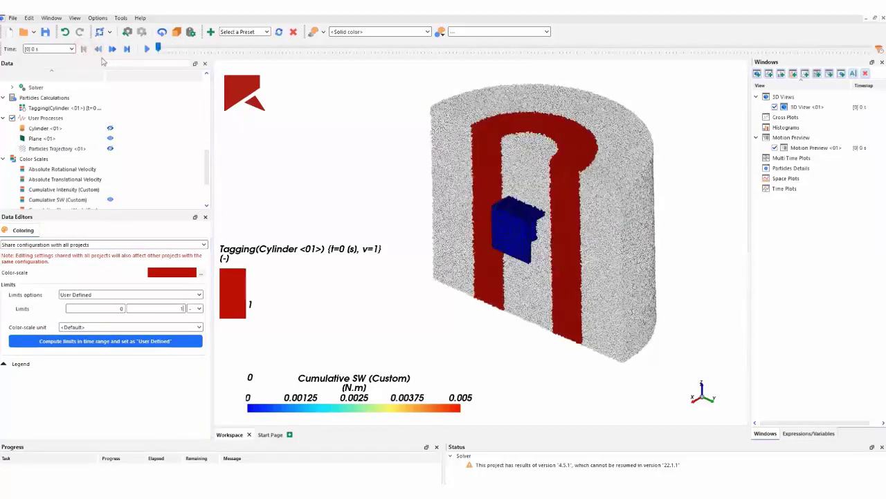
{"action": "left_click_drag", "start_coordinate": [450, 169], "coordinate": [531, 326]}
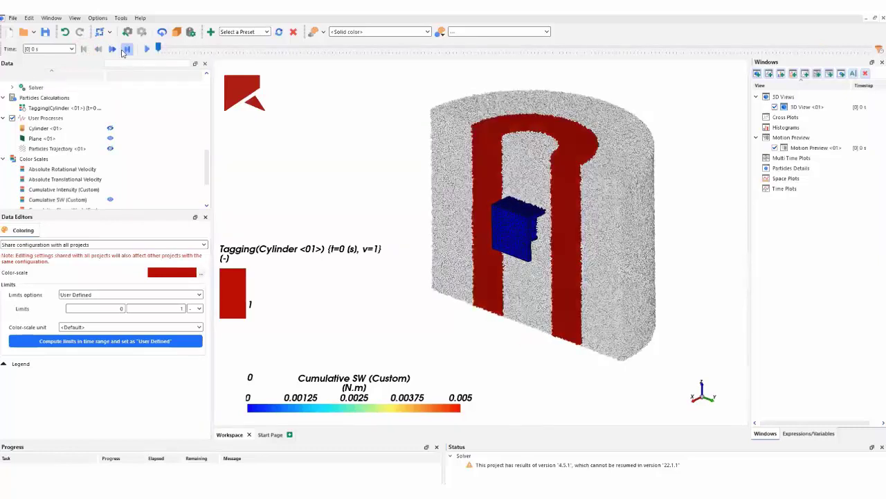
{"action": "left_click", "coordinate": [71, 49]}
{"action": "left_click_drag", "start_coordinate": [71, 65], "coordinate": [70, 90]}
{"action": "left_click", "coordinate": [47, 85]}
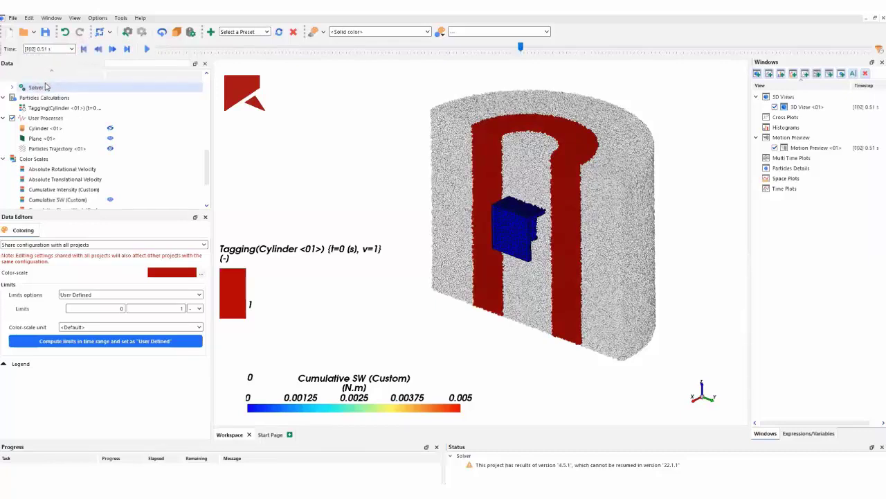
- Advance the results to 1 s and examine the mixing of tagged particles around the piece up close
{"action": "left_click", "coordinate": [71, 48]}
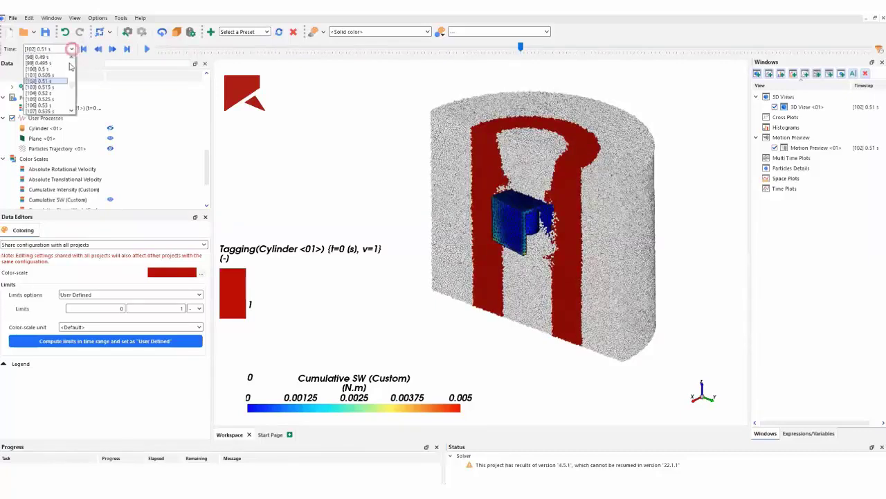
{"action": "left_click_drag", "start_coordinate": [71, 69], "coordinate": [71, 109]}
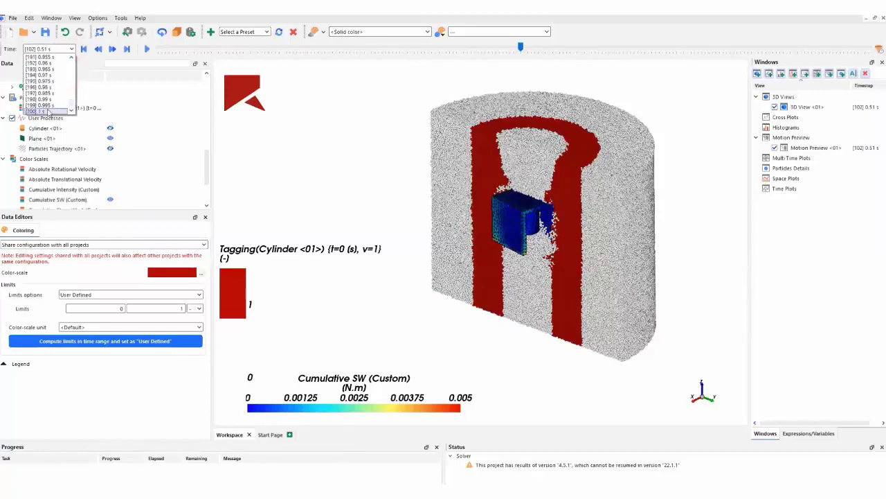
{"action": "left_click", "coordinate": [46, 111]}
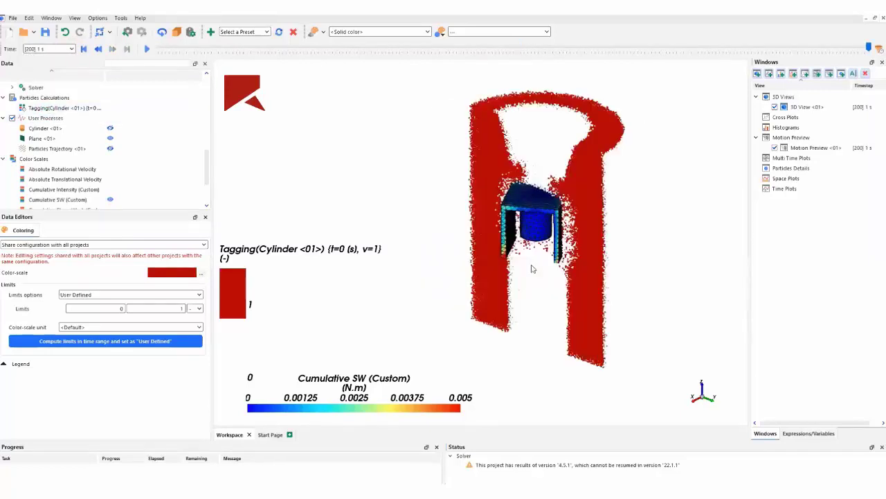
{"action": "scroll", "coordinate": [532, 268], "scroll_direction": "up", "scroll_amount": 2}
{"action": "middle_click_drag", "start_coordinate": [532, 268], "coordinate": [514, 251]}
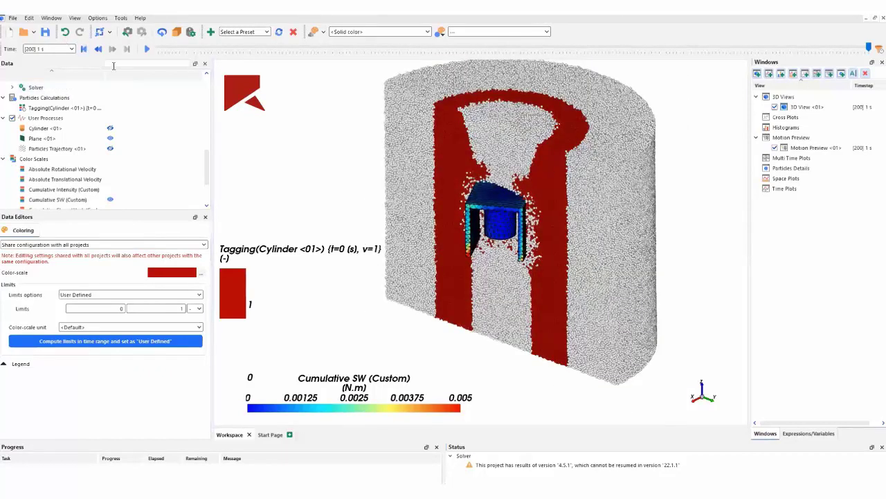
- Hide Plane <01> and review the calculation types available for Particles
{"action": "left_click", "coordinate": [111, 141]}
{"action": "left_click", "coordinate": [111, 139]}
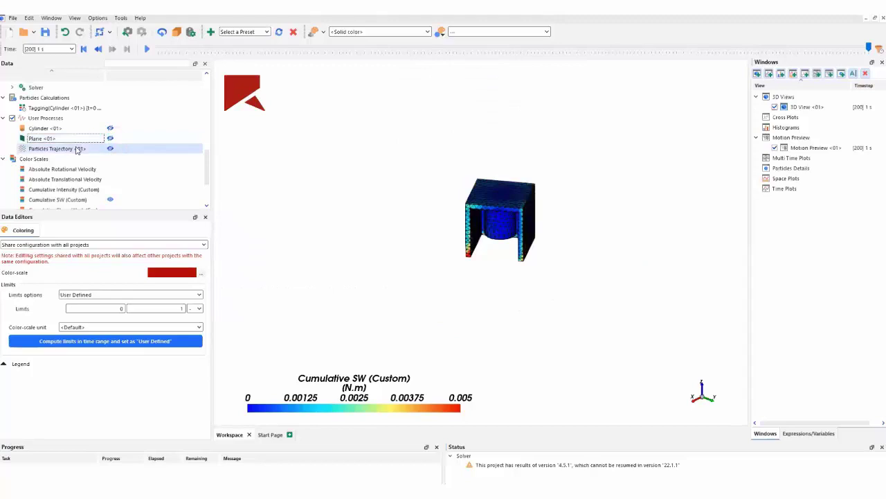
{"action": "scroll", "coordinate": [76, 150], "scroll_direction": "up", "scroll_amount": 3}
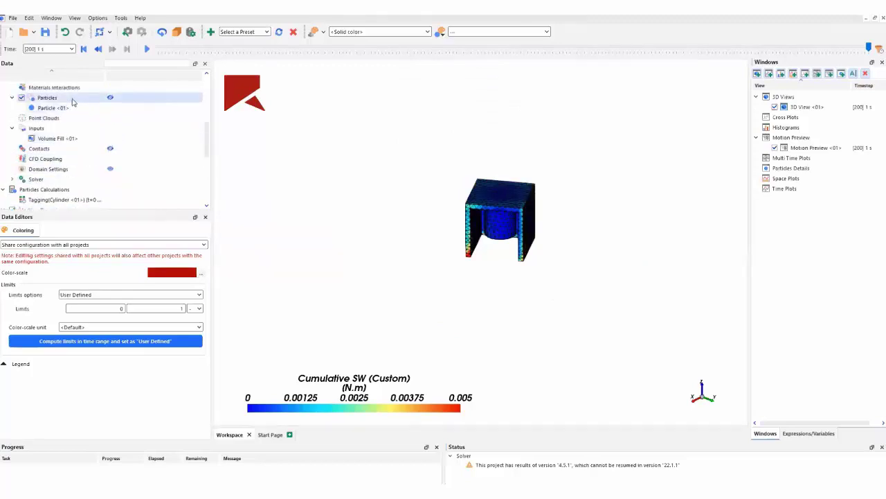
{"action": "left_click", "coordinate": [72, 100]}
{"action": "right_click", "coordinate": [71, 97]}
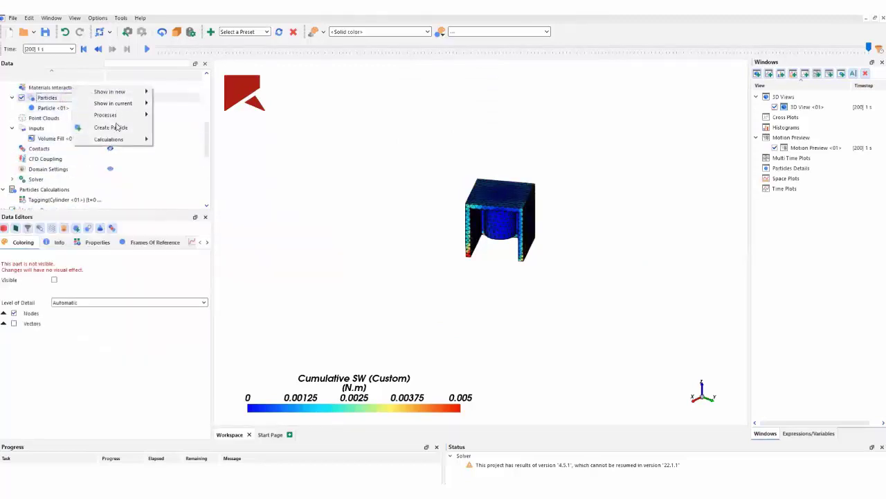
{"action": "mouse_move", "coordinate": [120, 142]}
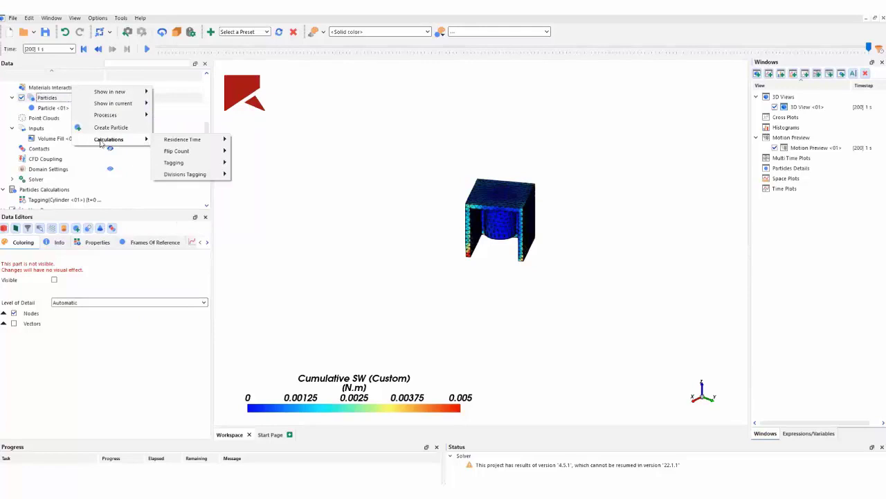
{"action": "left_click", "coordinate": [43, 189]}
{"action": "scroll", "coordinate": [51, 176], "scroll_direction": "down", "scroll_amount": 2}
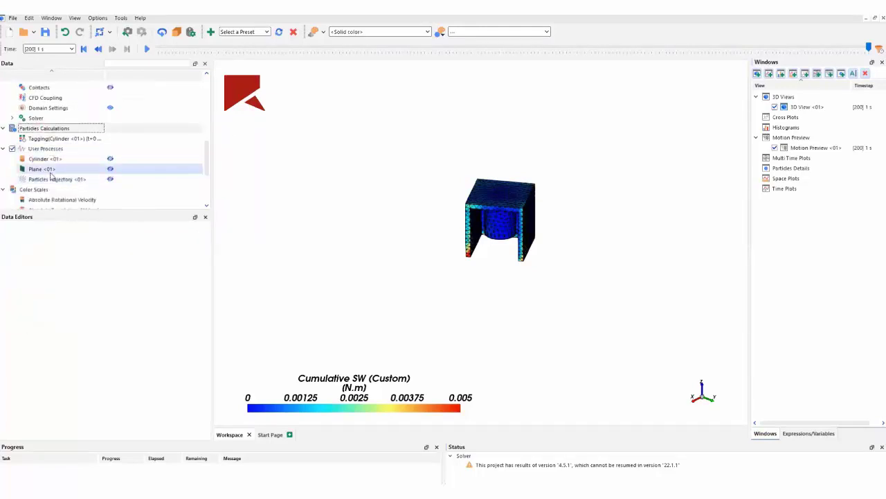
- Review the process types available for Particles, including Particles Trajectory
{"action": "scroll", "coordinate": [59, 173], "scroll_direction": "up", "scroll_amount": 5}
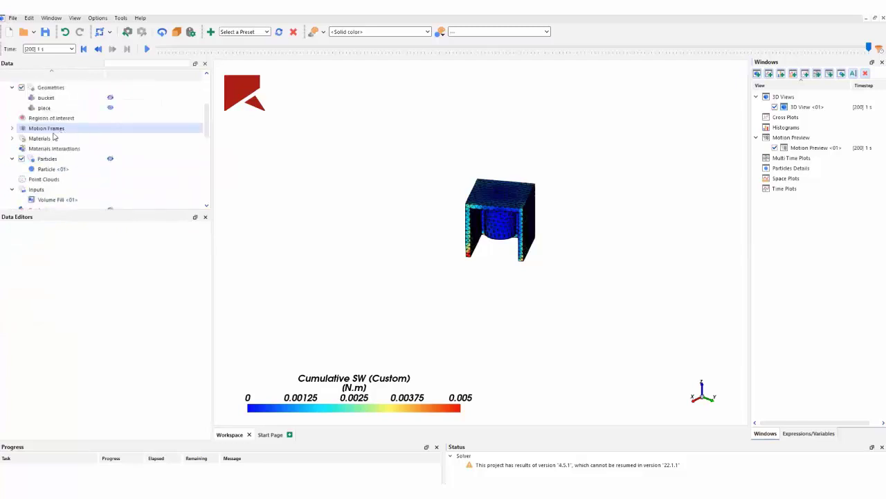
{"action": "left_click", "coordinate": [50, 161]}
{"action": "right_click", "coordinate": [71, 163]}
{"action": "mouse_move", "coordinate": [72, 165]}
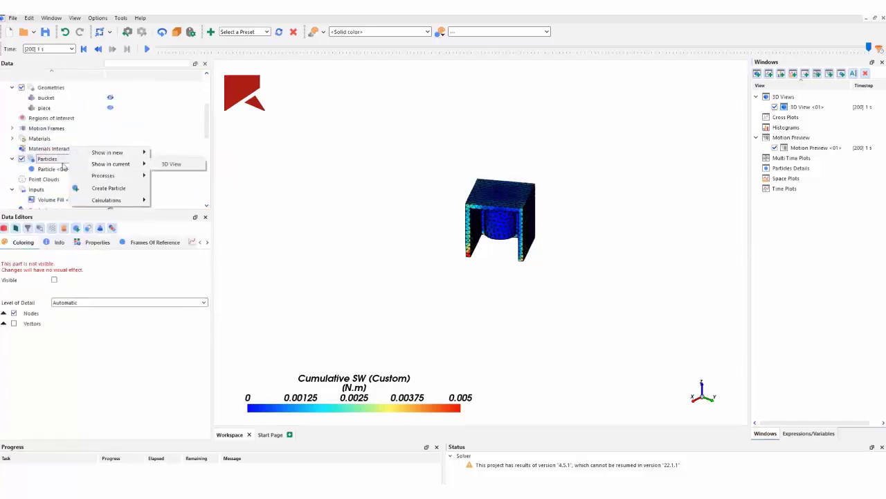
{"action": "key", "text": "Escape"}
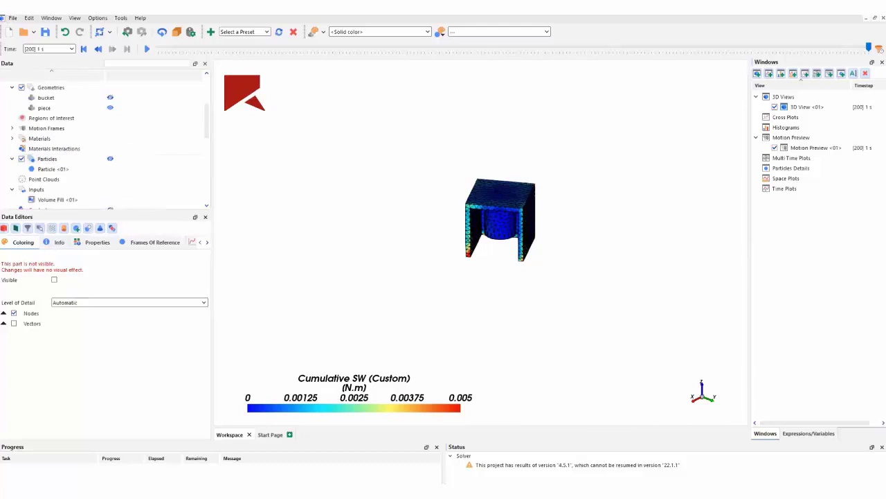
{"action": "right_click", "coordinate": [68, 161]}
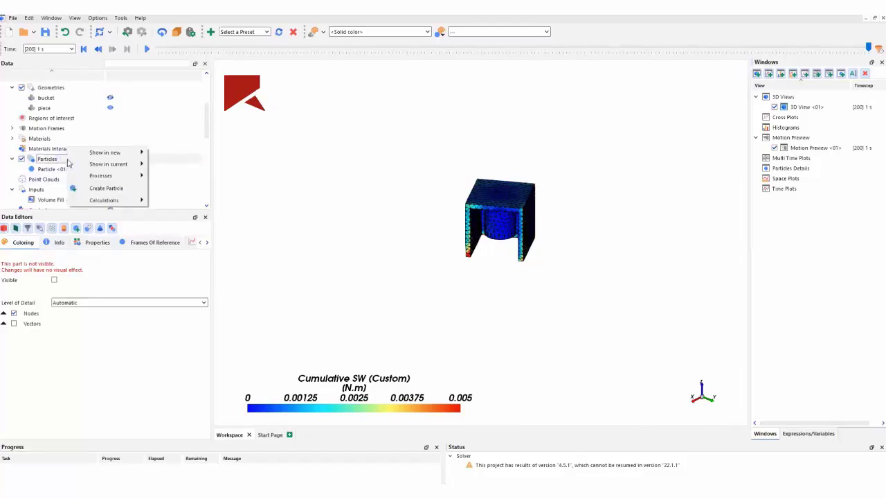
{"action": "mouse_move", "coordinate": [104, 176]}
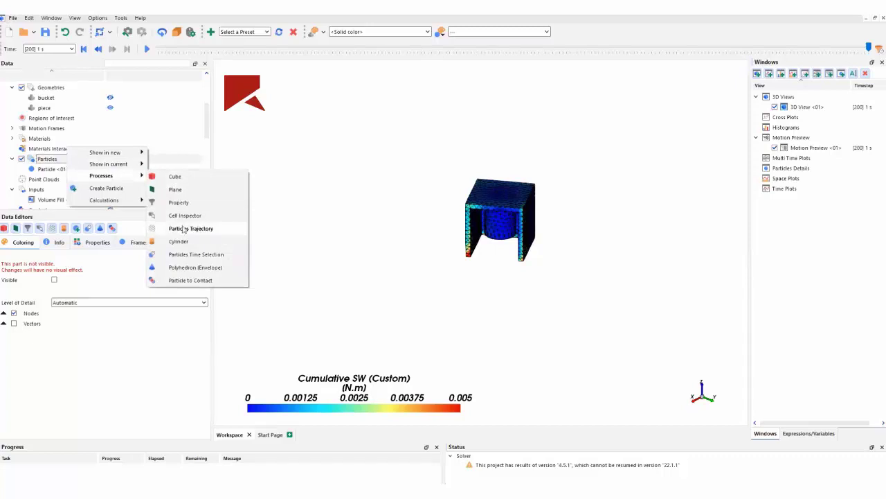
{"action": "left_click", "coordinate": [192, 233]}
- Show the Particles Trajectory <01> process and examine the particle paths around the piece from different angles and distances
{"action": "scroll", "coordinate": [206, 127], "scroll_direction": "down", "scroll_amount": 5}
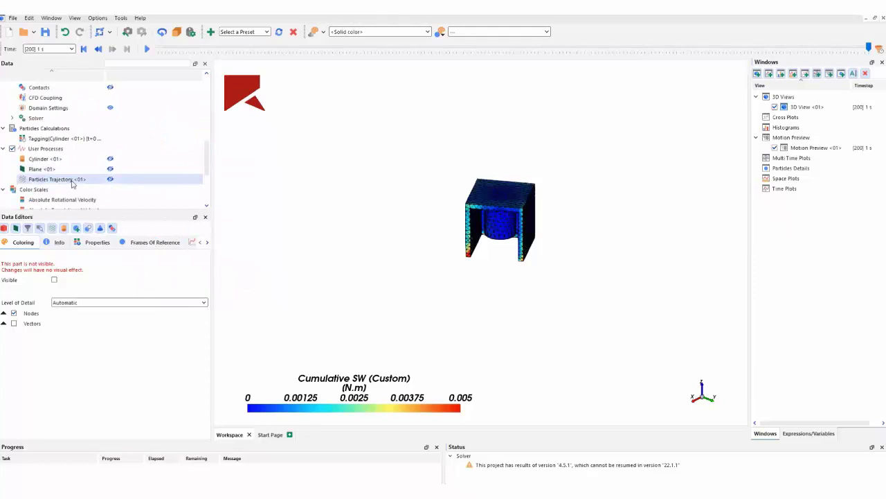
{"action": "left_click", "coordinate": [72, 180]}
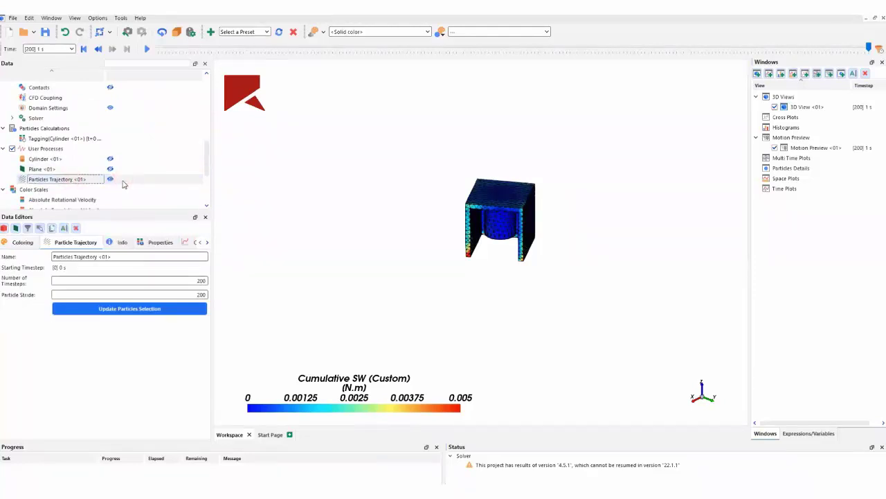
{"action": "left_click", "coordinate": [110, 179]}
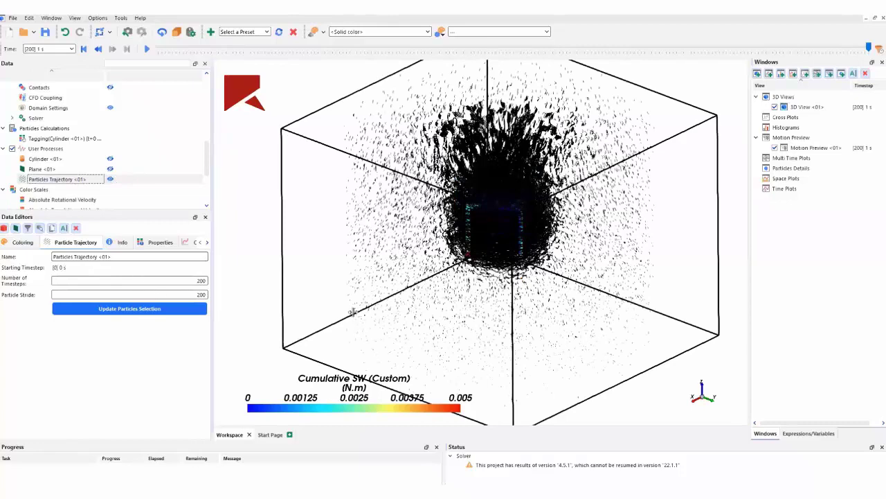
{"action": "left_click_drag", "start_coordinate": [307, 290], "coordinate": [404, 283]}
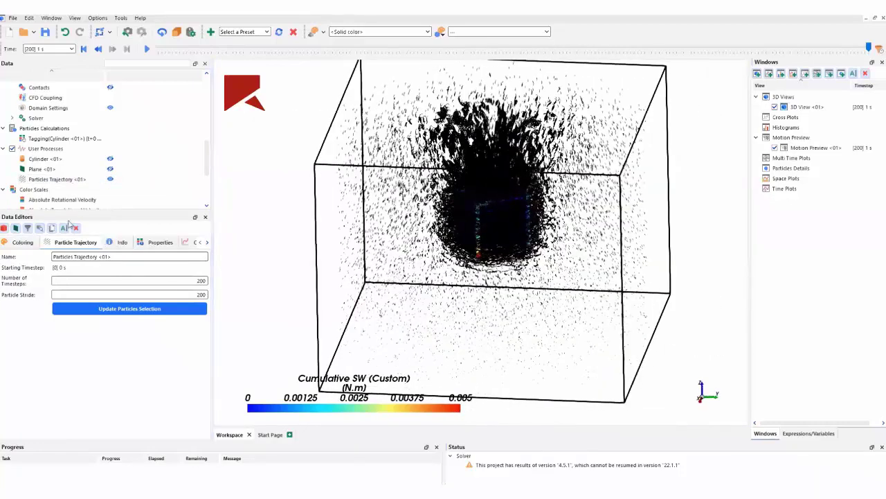
{"action": "left_click", "coordinate": [53, 189]}
{"action": "scroll", "coordinate": [392, 246], "scroll_direction": "up", "scroll_amount": 3}
{"action": "scroll", "coordinate": [447, 239], "scroll_direction": "up", "scroll_amount": 5}
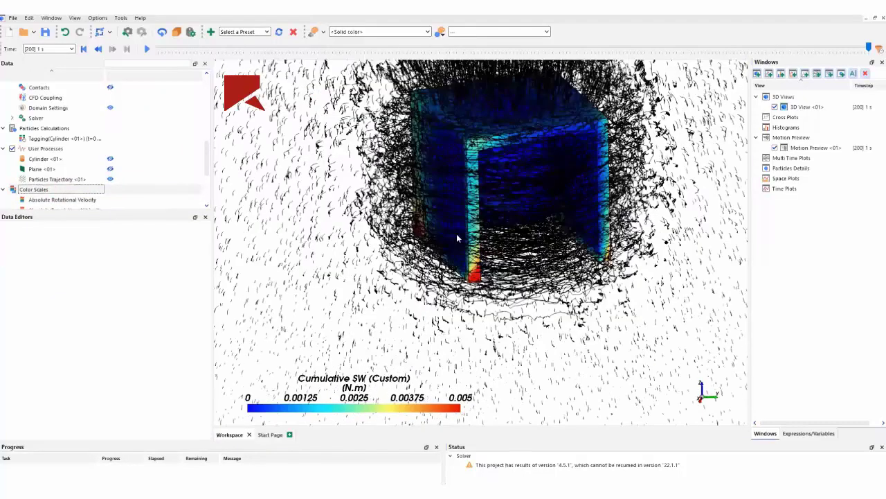
{"action": "scroll", "coordinate": [461, 239], "scroll_direction": "down", "scroll_amount": 5}
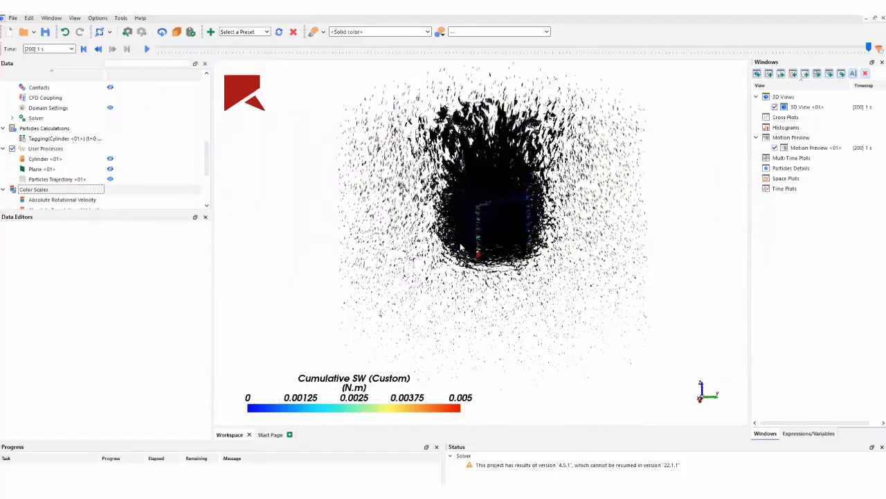
{"action": "left_click_drag", "start_coordinate": [447, 273], "coordinate": [429, 277]}
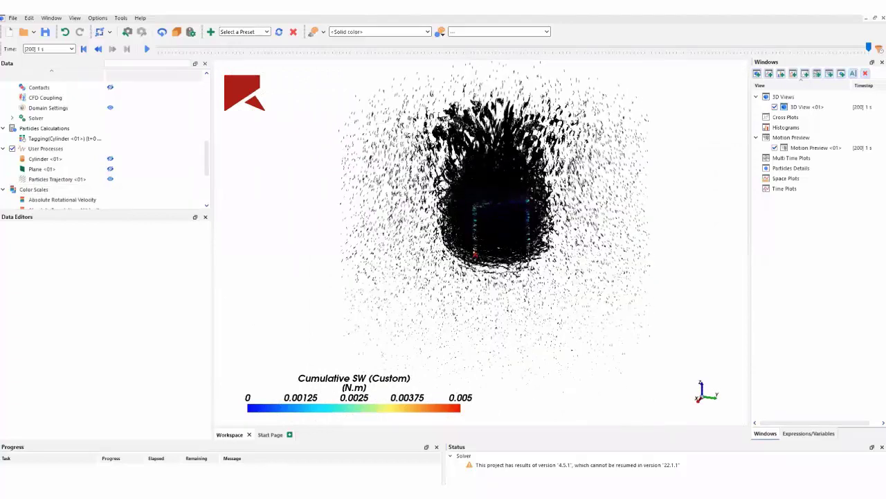
{"action": "scroll", "coordinate": [509, 261], "scroll_direction": "up", "scroll_amount": 2}
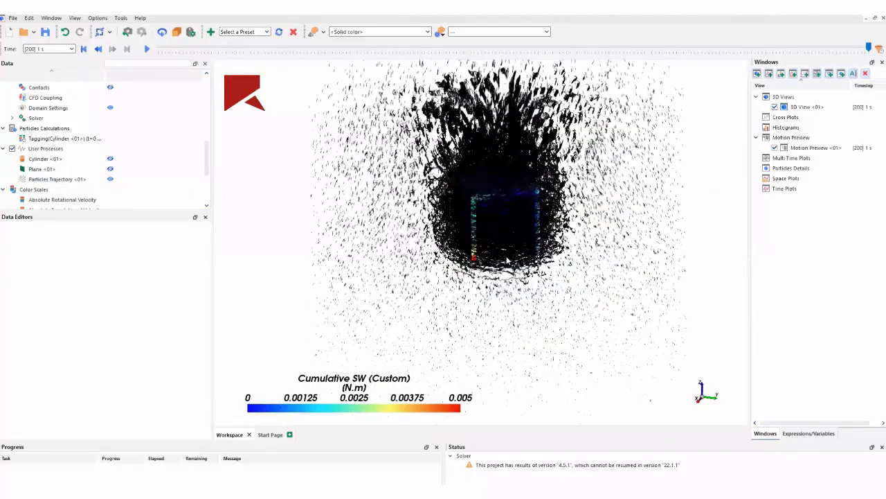
{"action": "scroll", "coordinate": [508, 261], "scroll_direction": "up", "scroll_amount": 1}
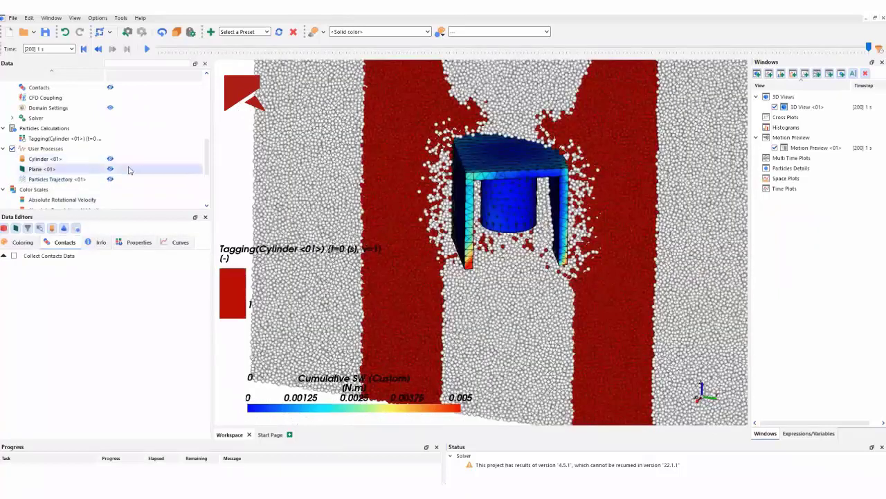
- Toggle Plane <01> off and on, and view the edge coloring settings of Contacts
{"action": "left_click", "coordinate": [110, 169]}
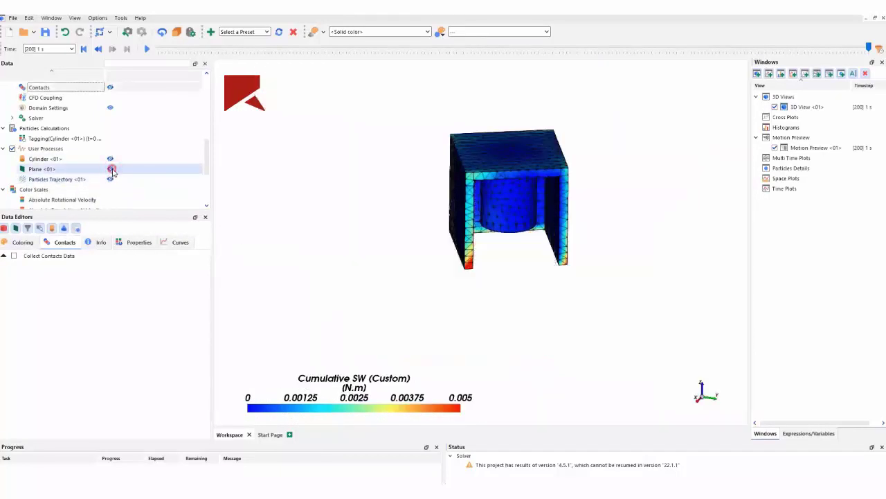
{"action": "left_click", "coordinate": [111, 169]}
{"action": "left_click", "coordinate": [23, 242]}
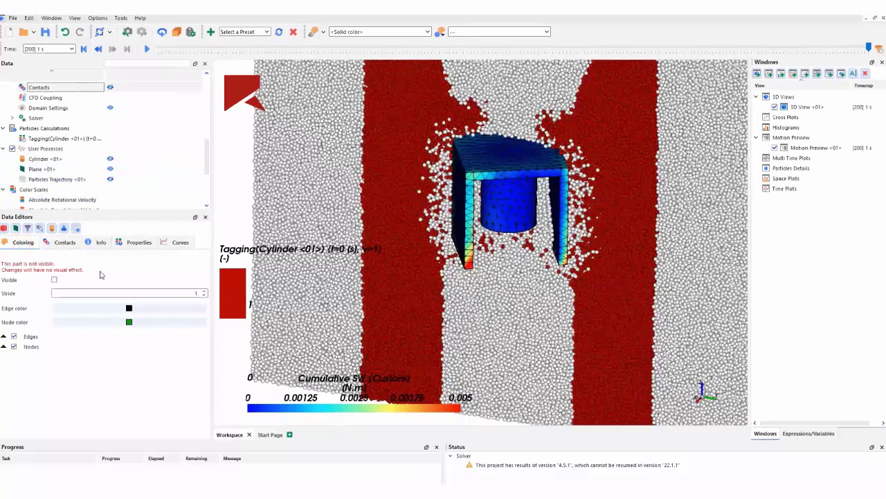
{"action": "left_click", "coordinate": [3, 335]}
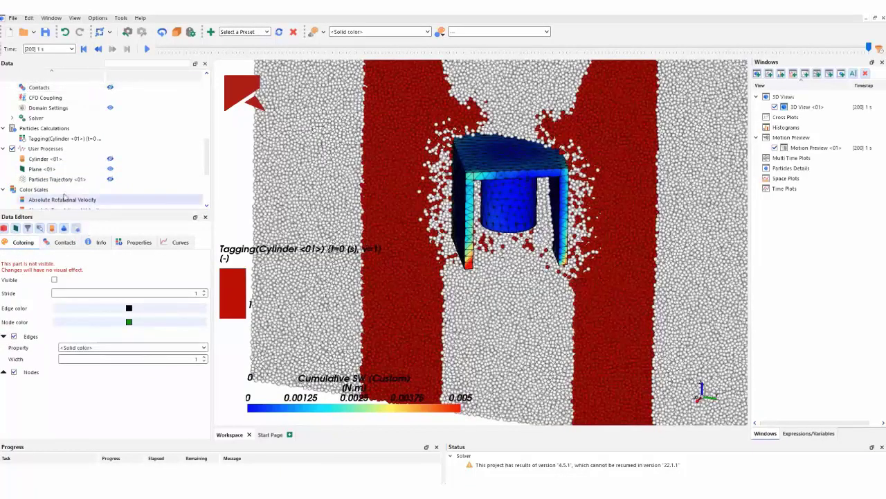
- Color the nodes of Plane <01> by Absolute Translational Velocity
{"action": "left_click", "coordinate": [41, 169]}
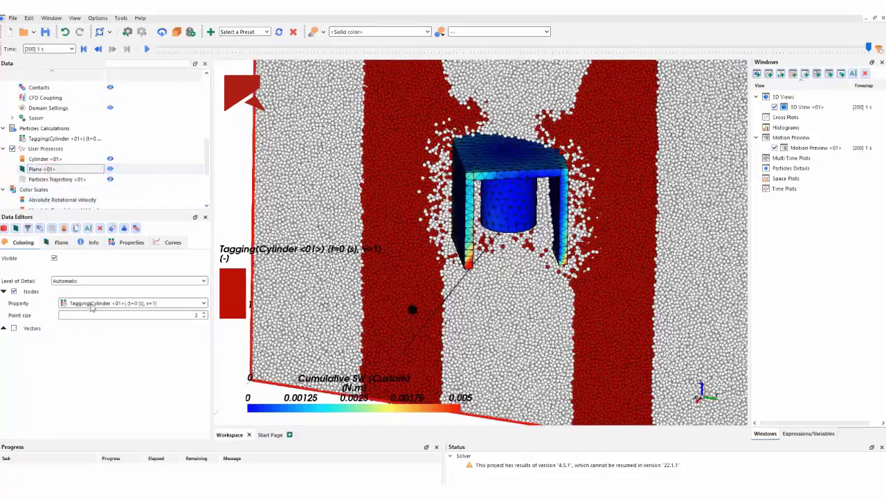
{"action": "left_click", "coordinate": [92, 304]}
{"action": "scroll", "coordinate": [92, 333], "scroll_direction": "up", "scroll_amount": 3}
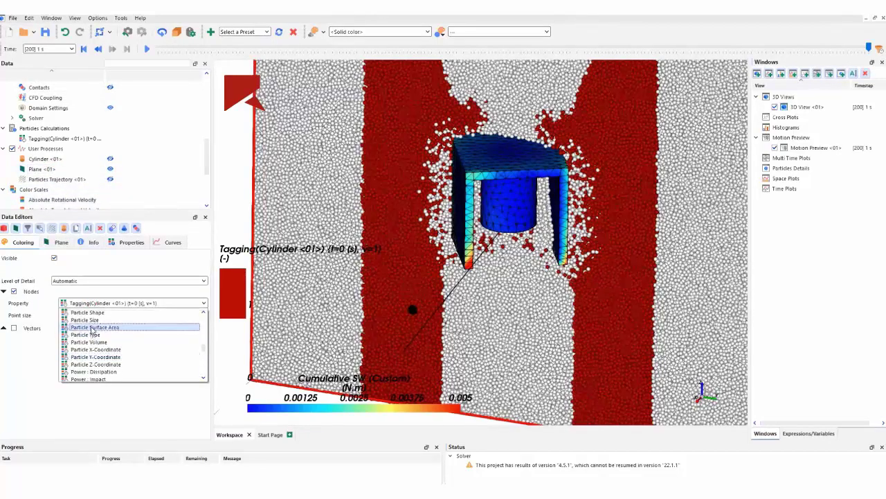
{"action": "scroll", "coordinate": [97, 346], "scroll_direction": "up", "scroll_amount": 5}
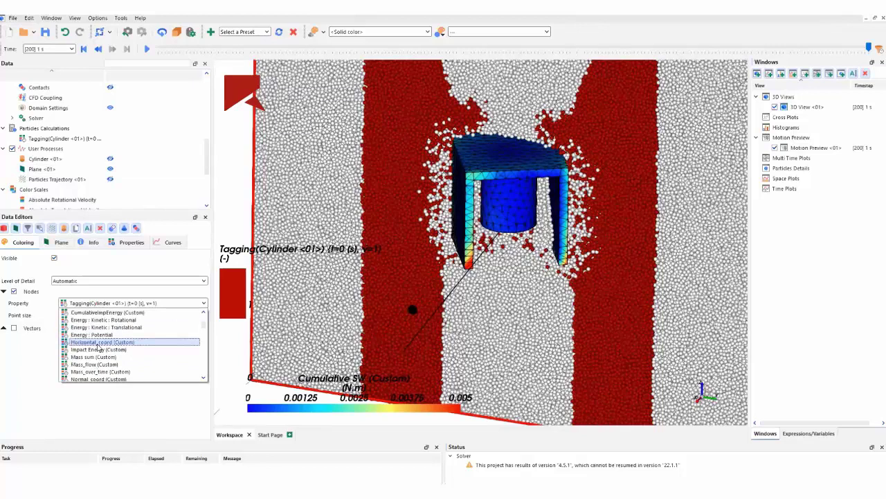
{"action": "left_click", "coordinate": [111, 330]}
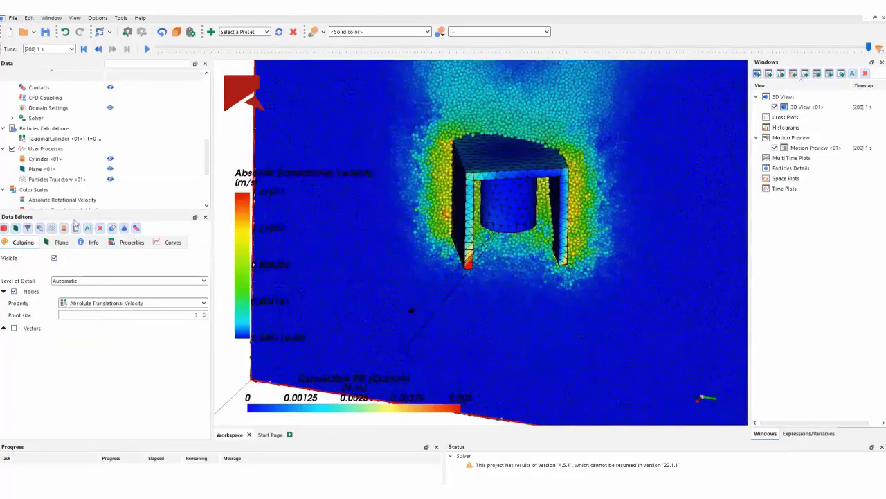
- Rewind the results to the start, advance to the 0.01 s output, and examine the particle velocity around the piece
{"action": "left_click", "coordinate": [35, 189]}
{"action": "mouse_move", "coordinate": [477, 298]}
{"action": "left_mouse_down"}
{"action": "mouse_move", "coordinate": [494, 284]}
{"action": "mouse_move", "coordinate": [514, 304]}
{"action": "mouse_move", "coordinate": [511, 261]}
{"action": "mouse_move", "coordinate": [551, 250]}
{"action": "mouse_move", "coordinate": [526, 258]}
{"action": "left_mouse_up"}
{"action": "scroll", "coordinate": [552, 253], "scroll_direction": "up", "scroll_amount": 5}
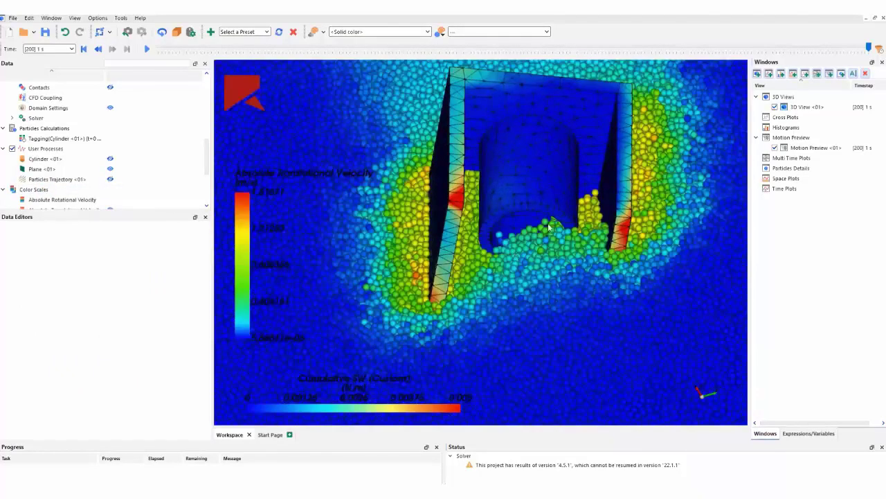
{"action": "left_click", "coordinate": [83, 48]}
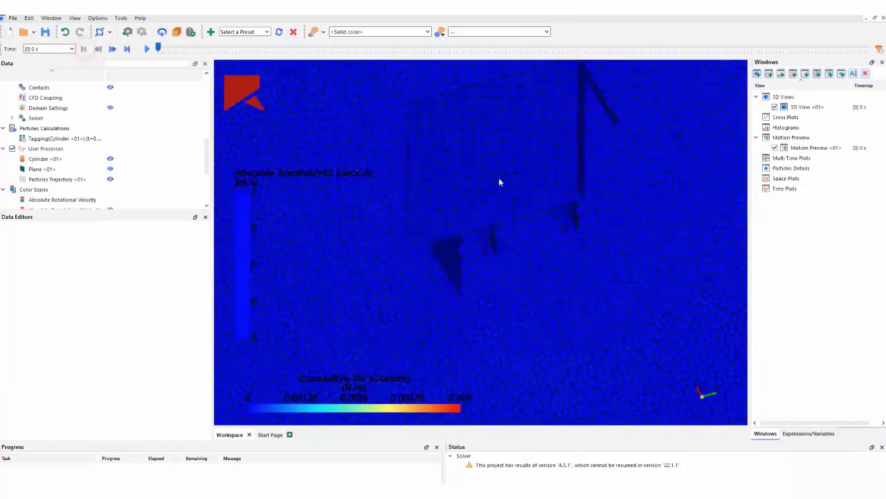
{"action": "left_click", "coordinate": [112, 48]}
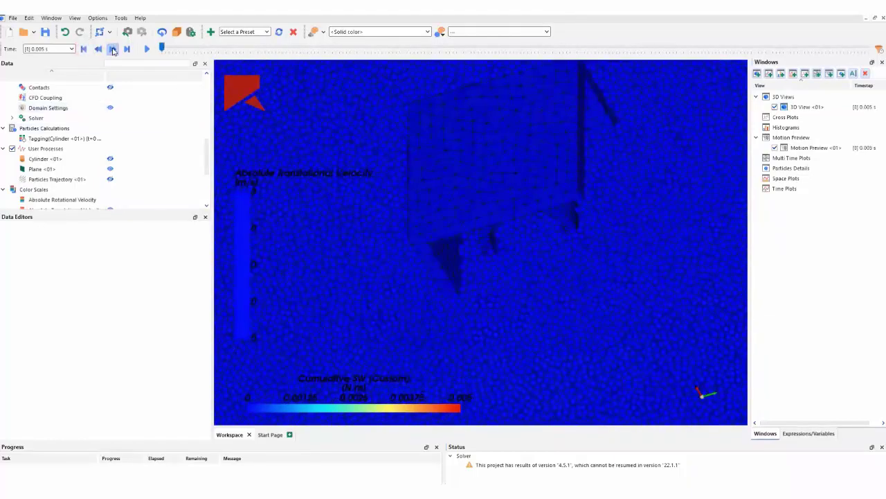
{"action": "left_click", "coordinate": [113, 48]}
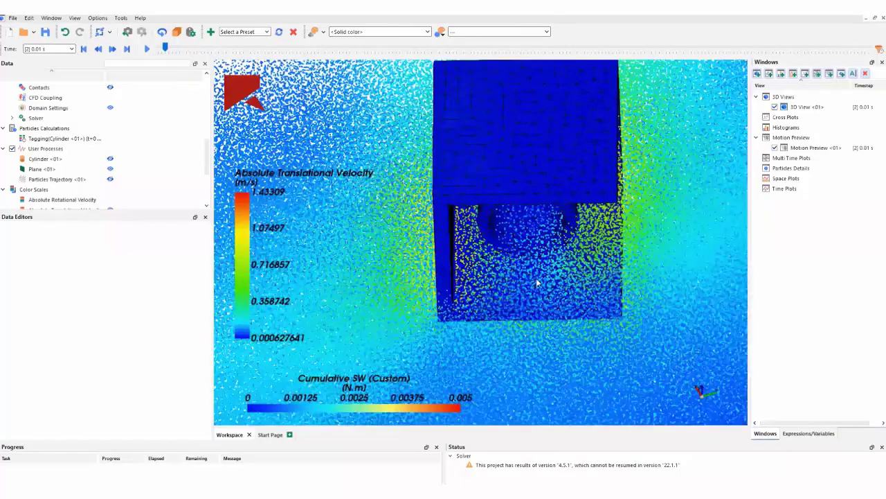
{"action": "left_click_drag", "start_coordinate": [537, 283], "coordinate": [508, 246]}
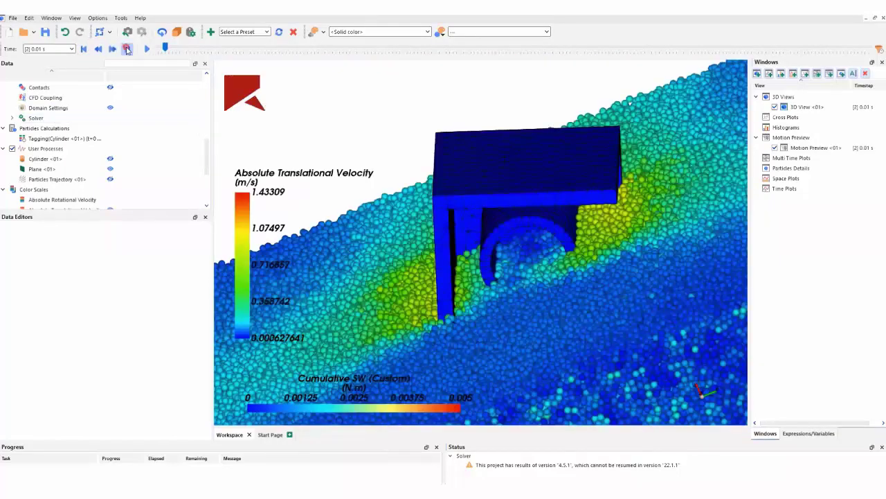
- Go to the final output at 1 s and inspect the particle velocity around the piece up close
{"action": "left_click", "coordinate": [127, 50]}
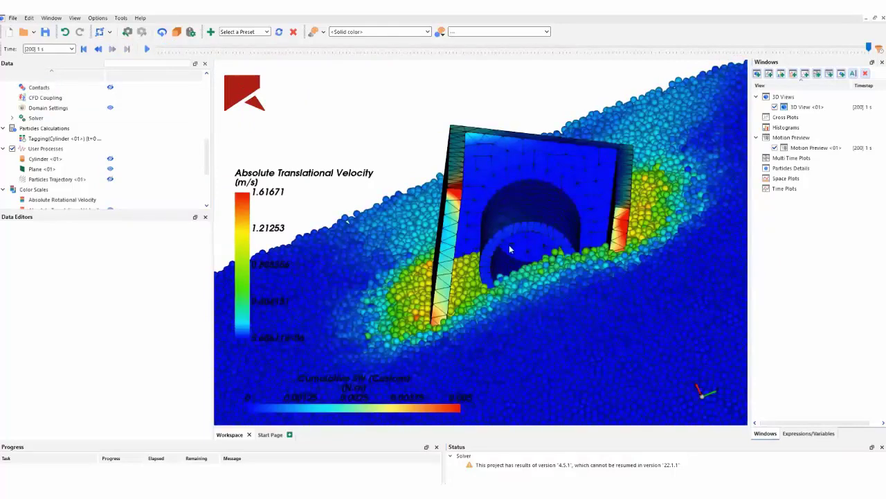
{"action": "left_click_drag", "start_coordinate": [493, 282], "coordinate": [490, 291]}
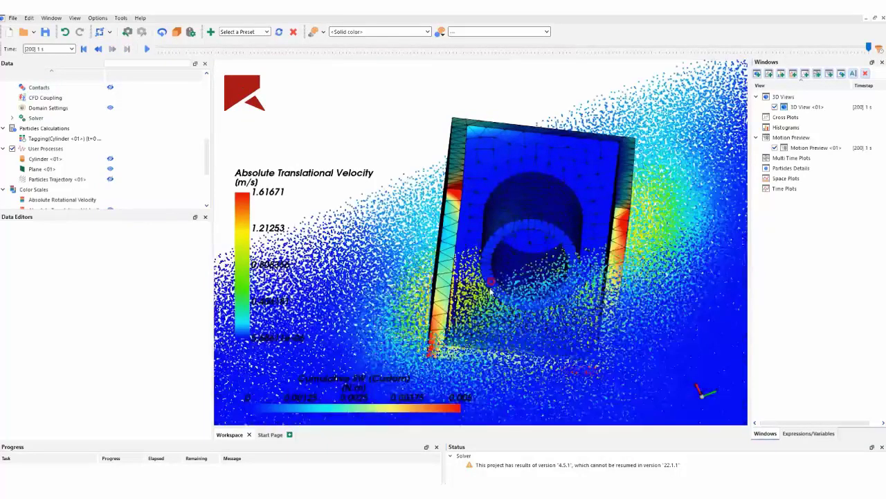
{"action": "scroll", "coordinate": [490, 290], "scroll_direction": "up", "scroll_amount": 5}
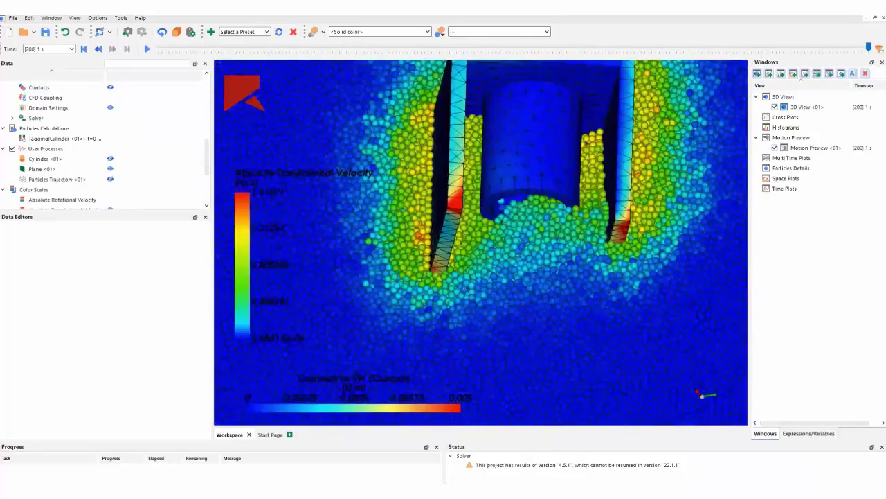